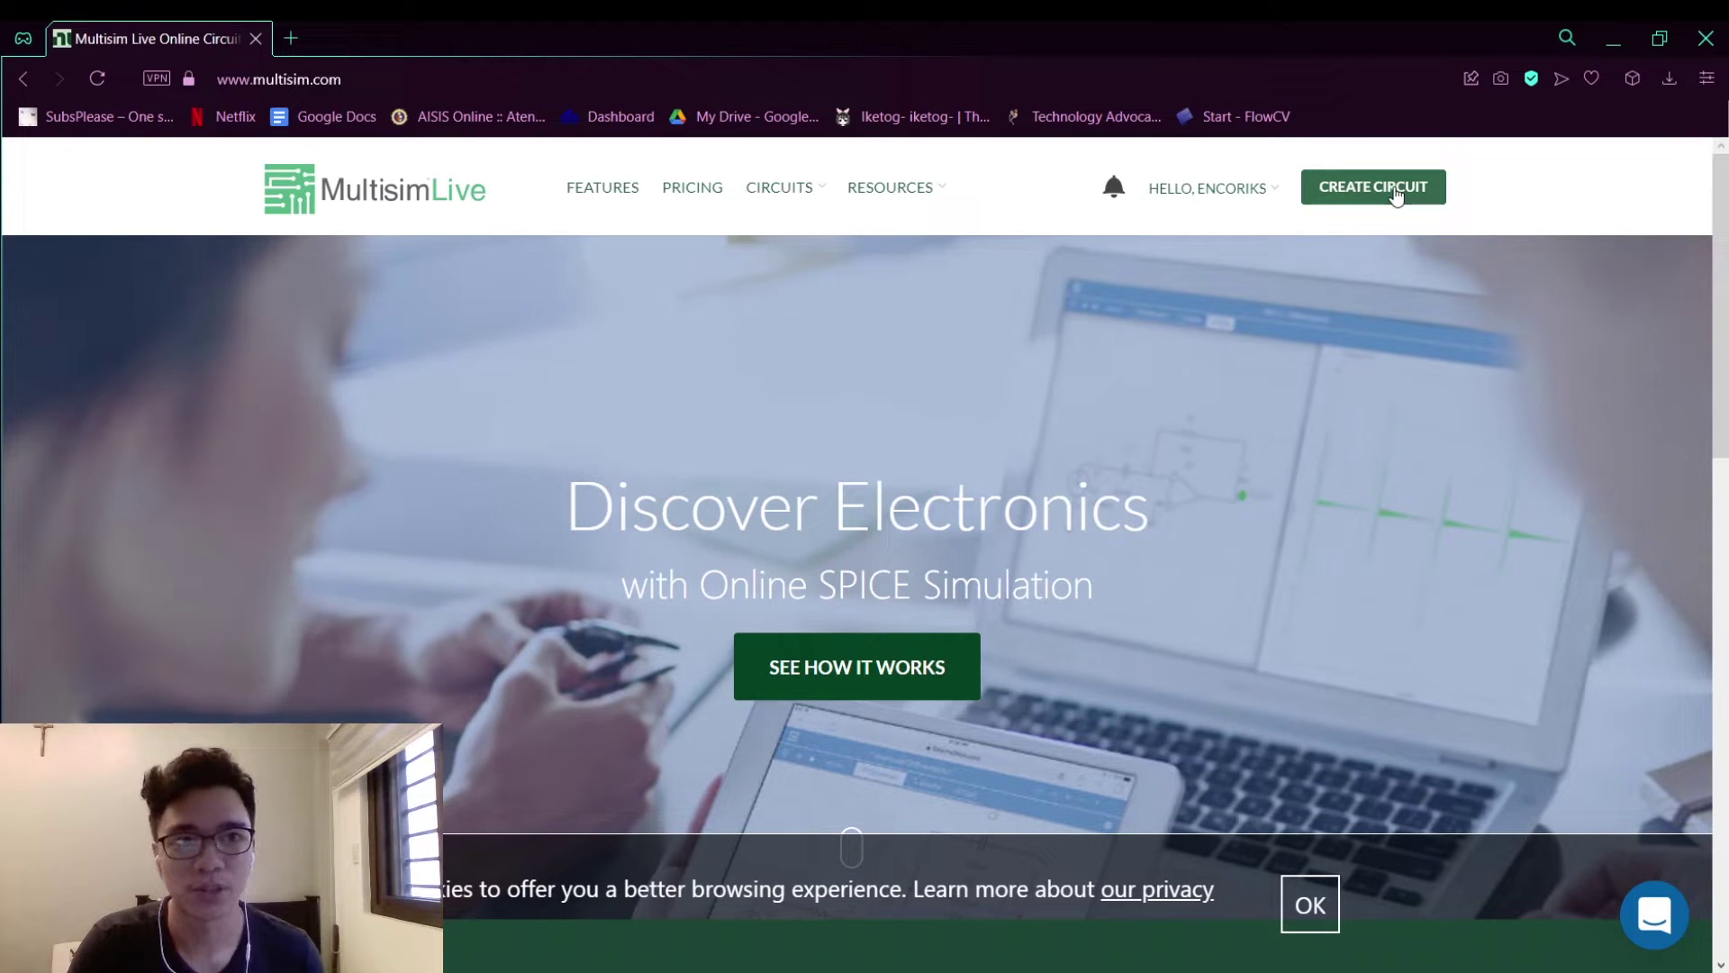
Create a new circuit and name it "Simple Diode Circuit"
click(1395, 196)
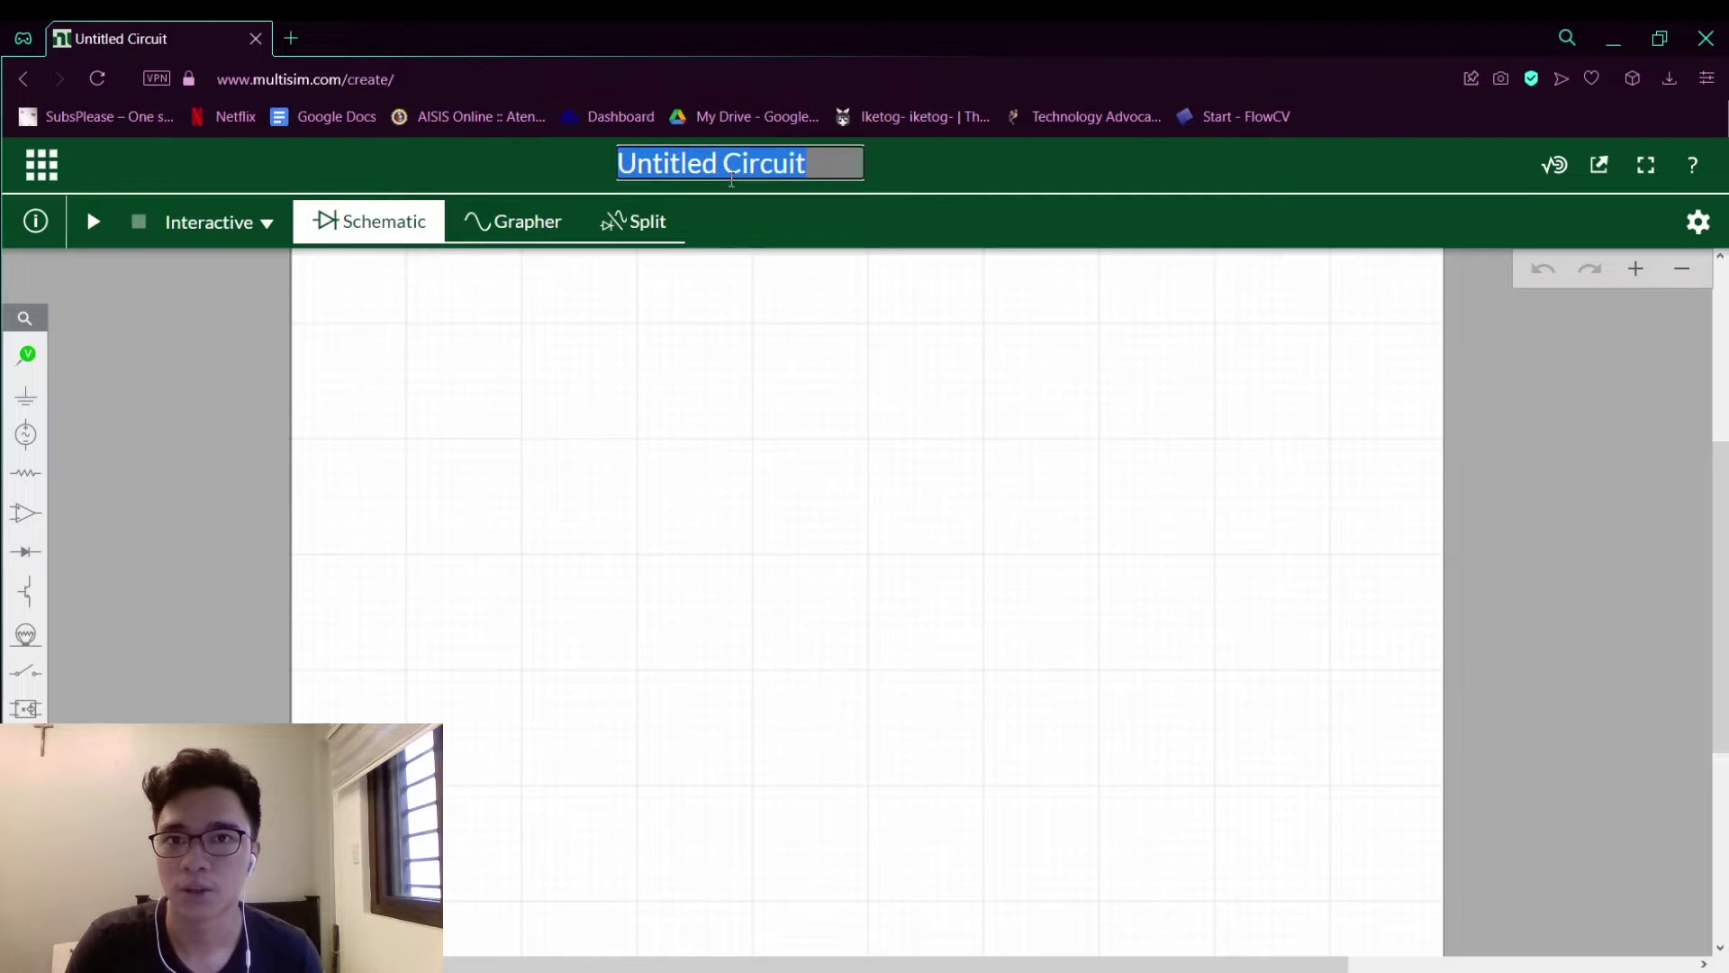
text(Simple)
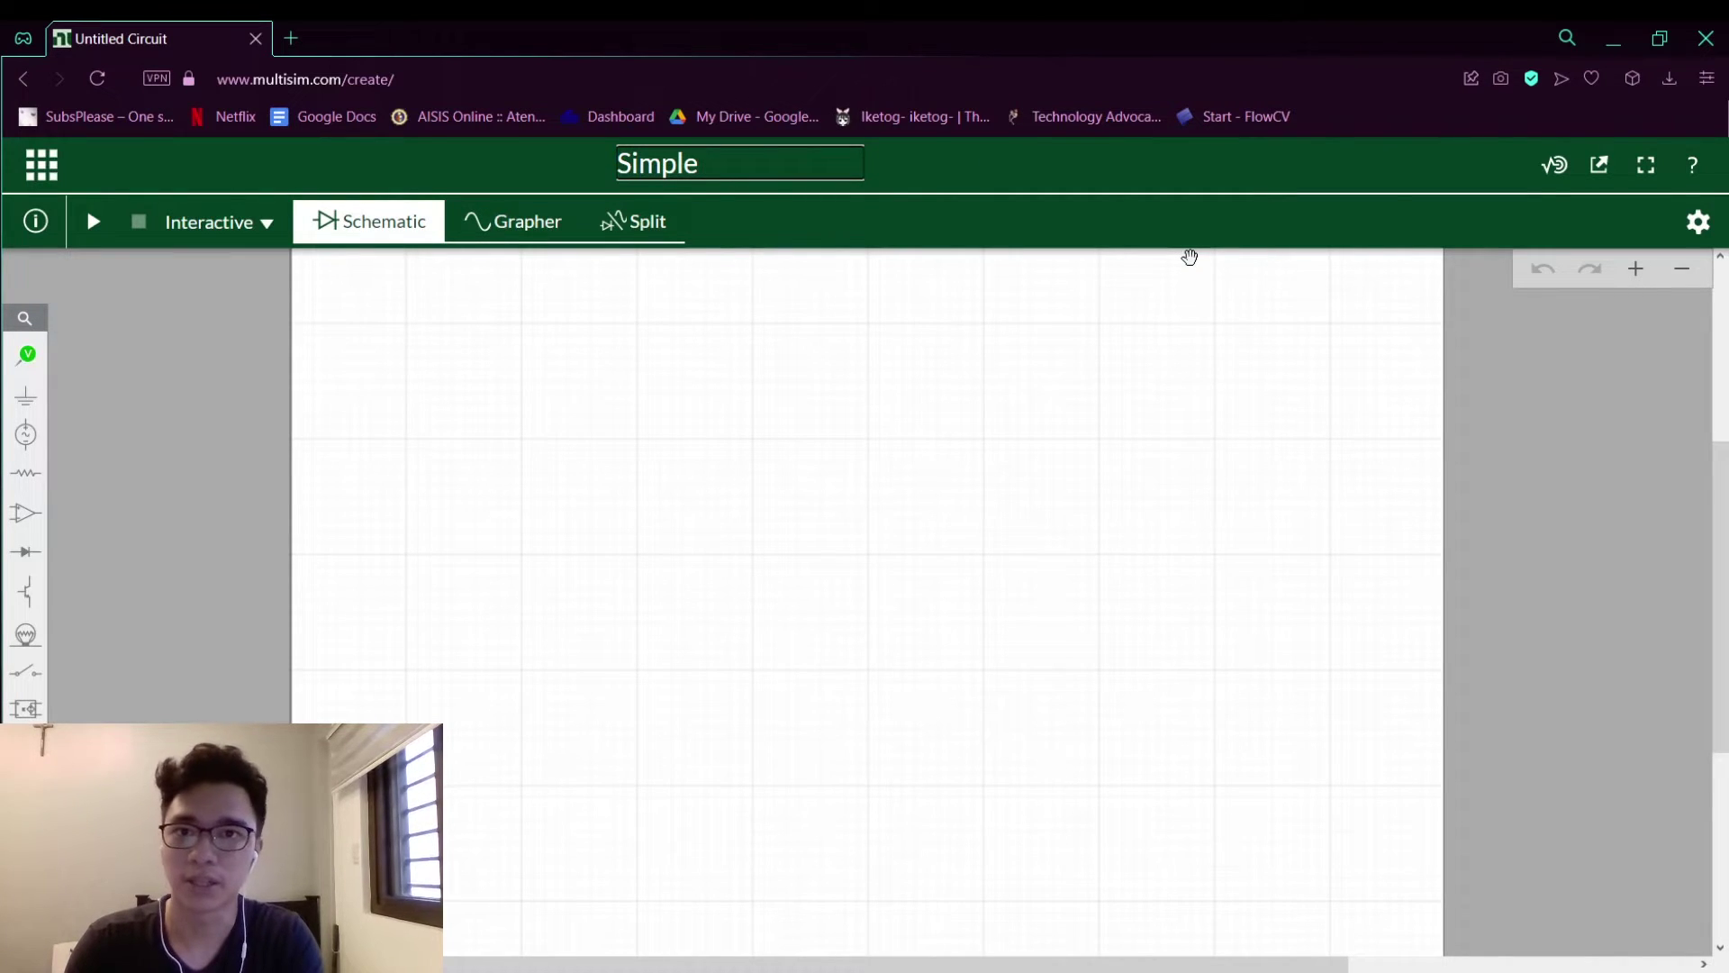
text( Diode Circuit)
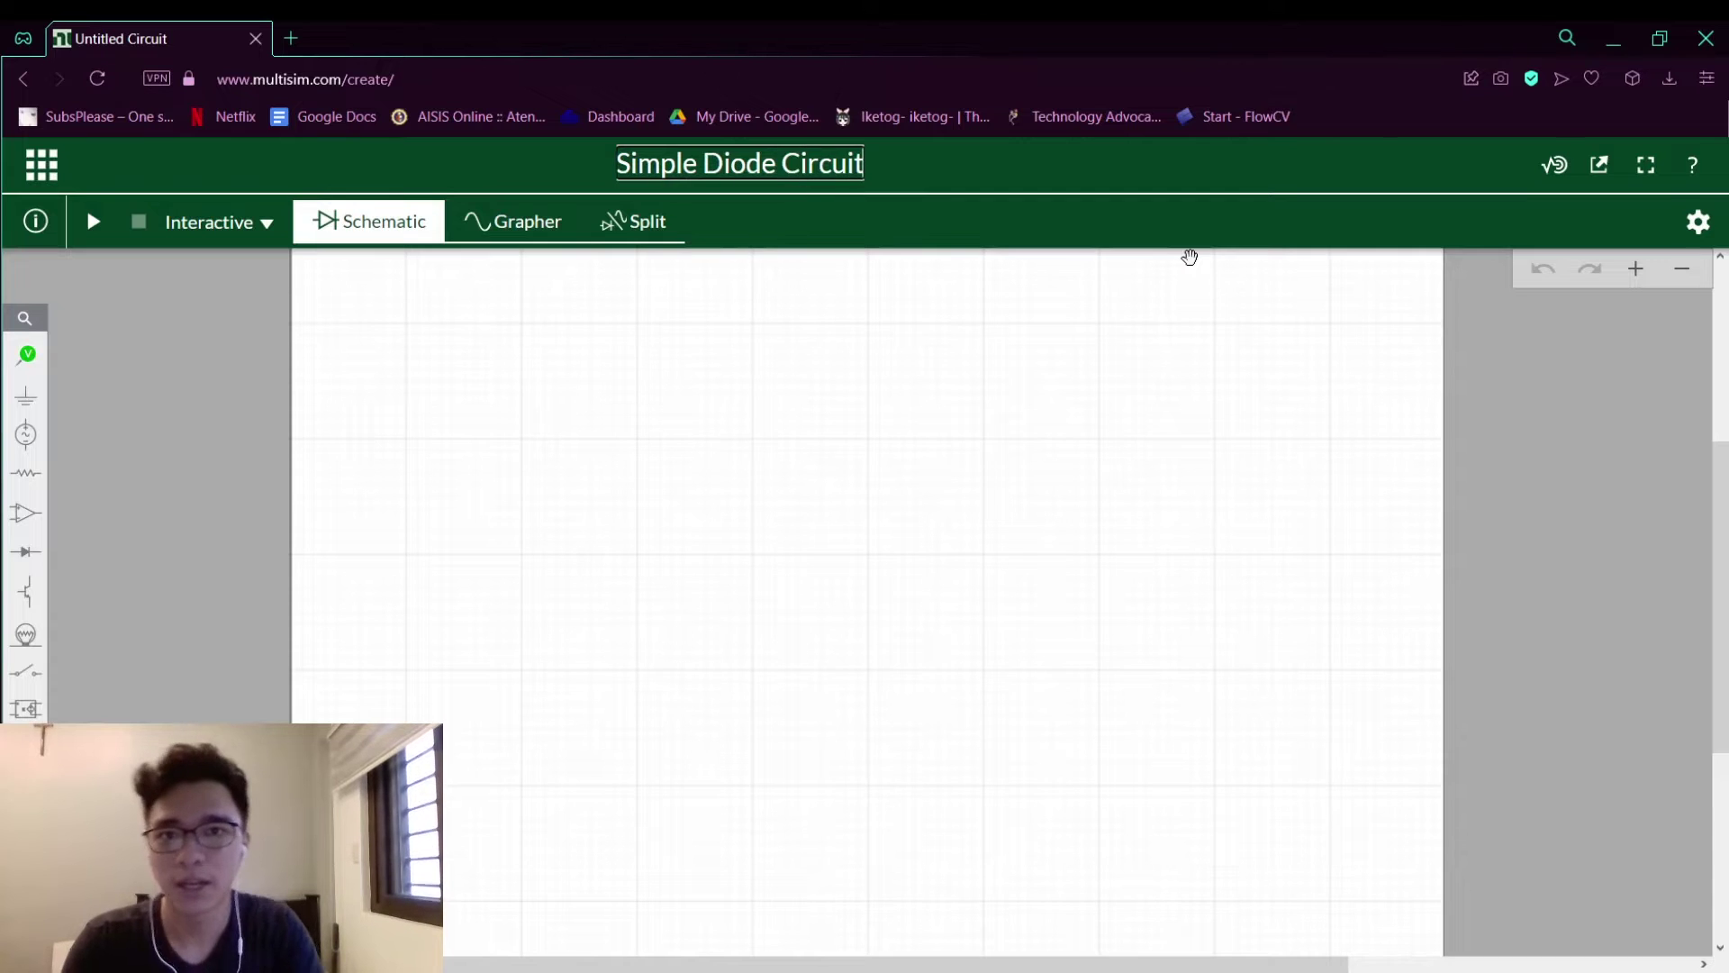
key(Return)
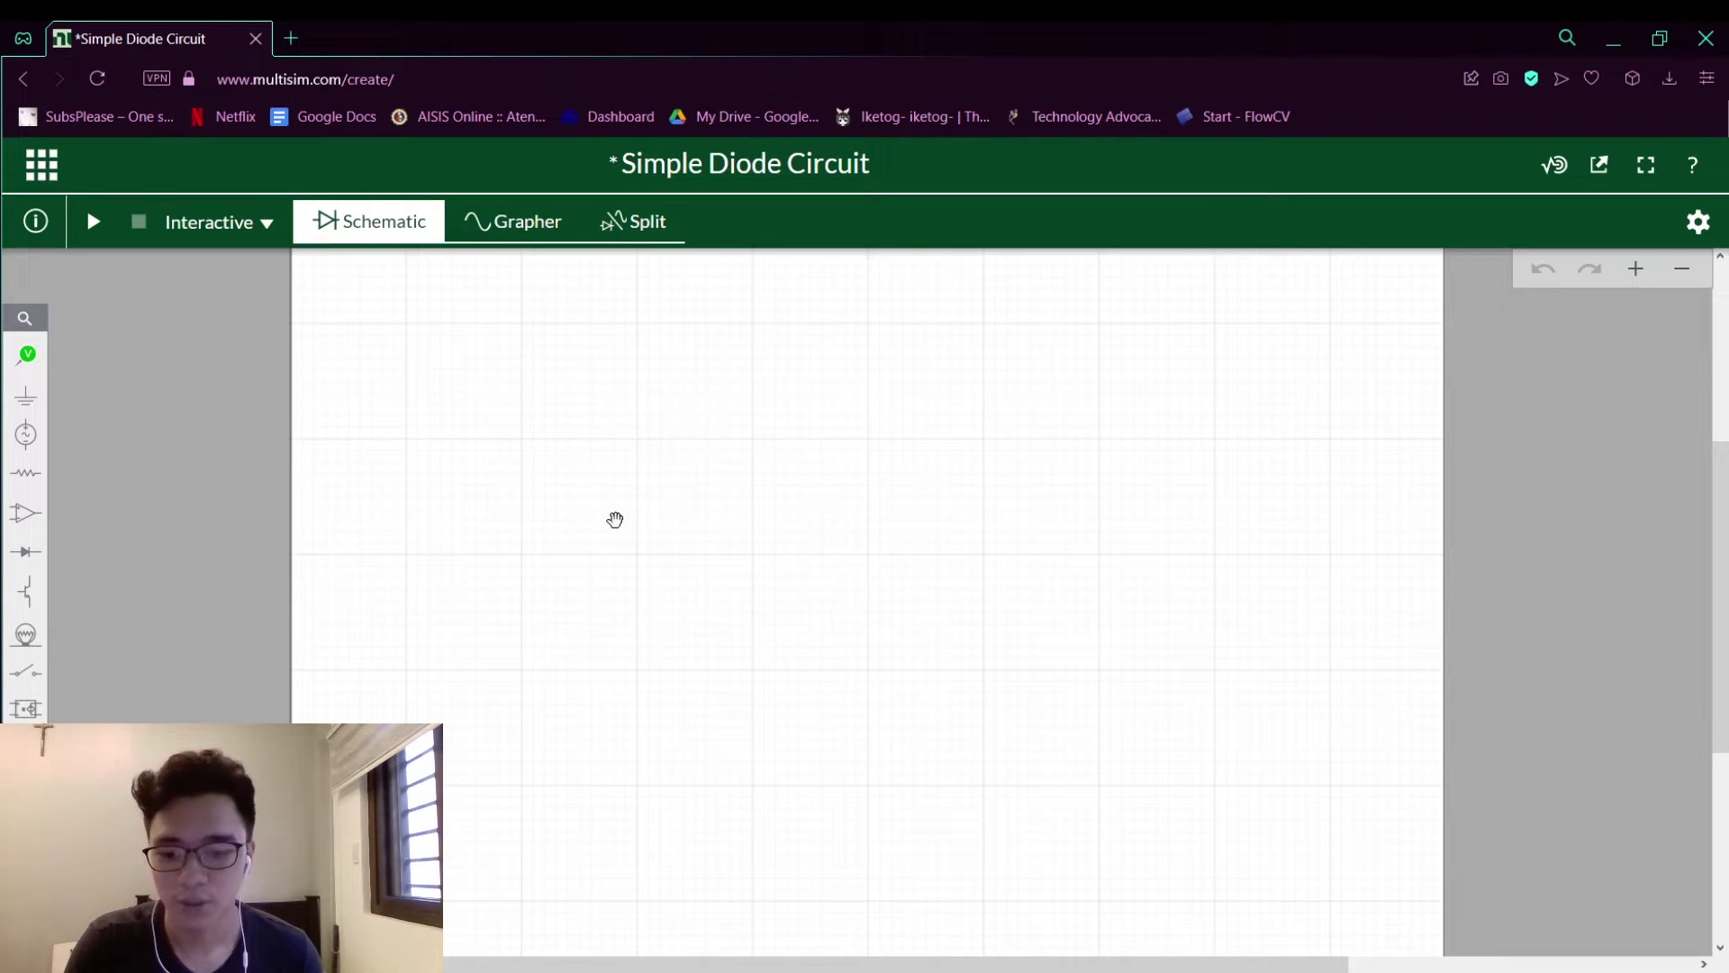
Place an AC voltage source on the left part of the schematic sheet
key(ctrl+v)
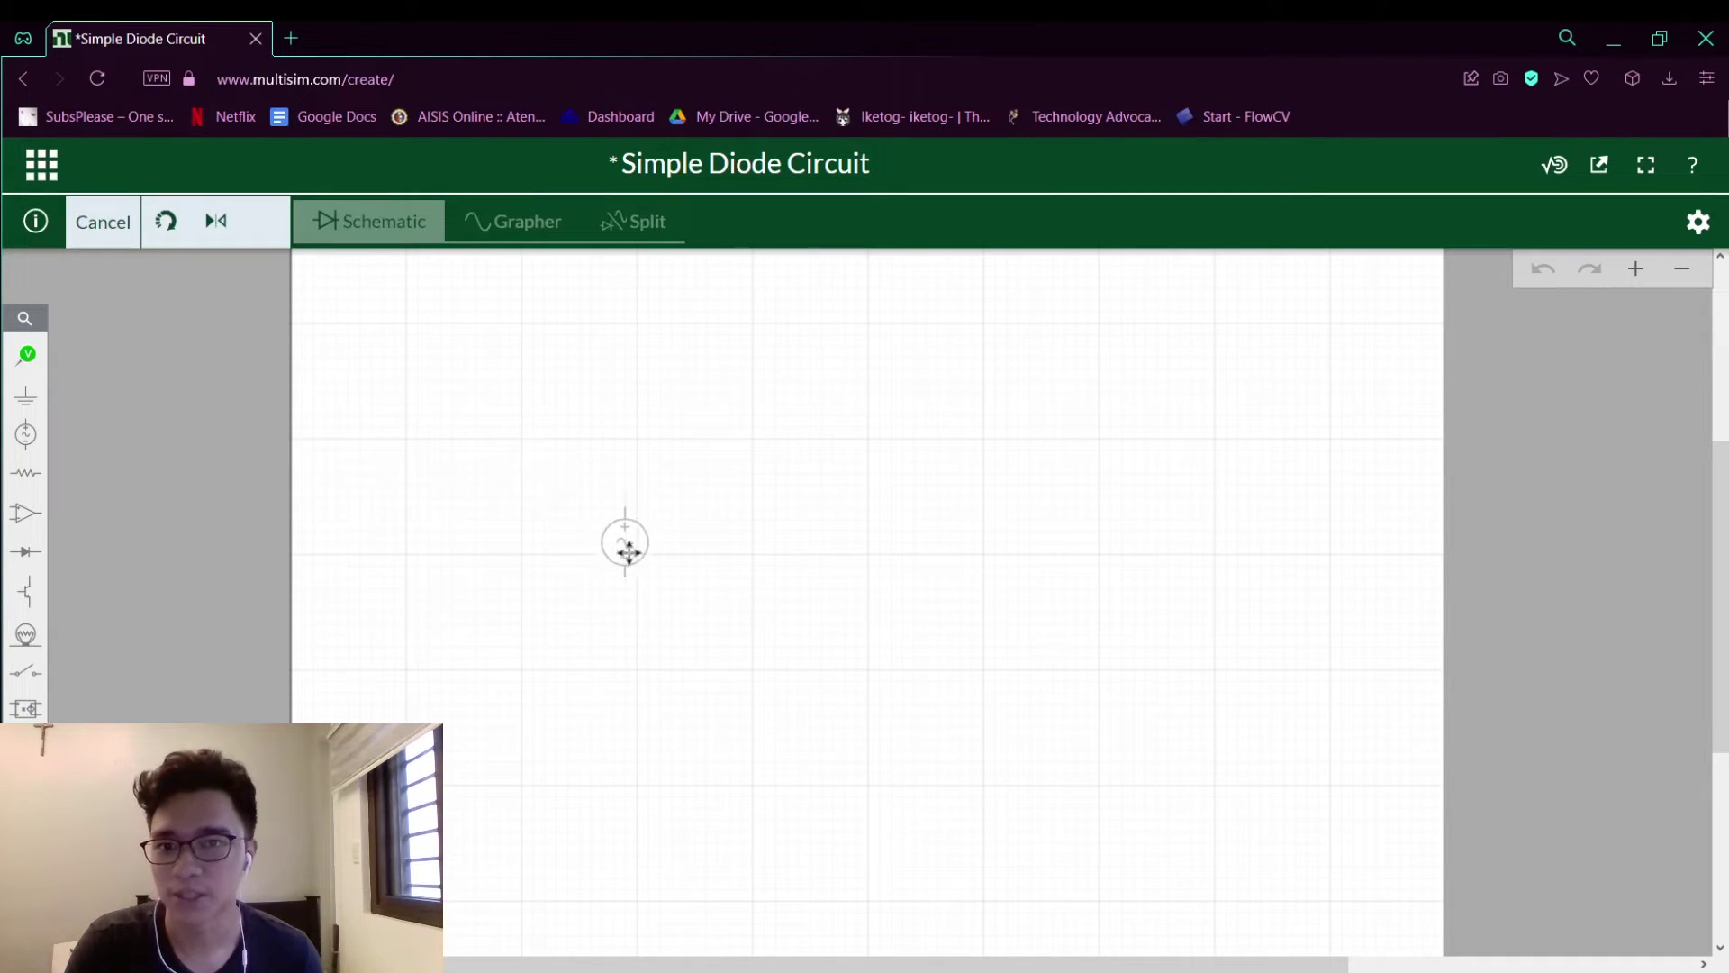
scroll(628, 550, up, 3)
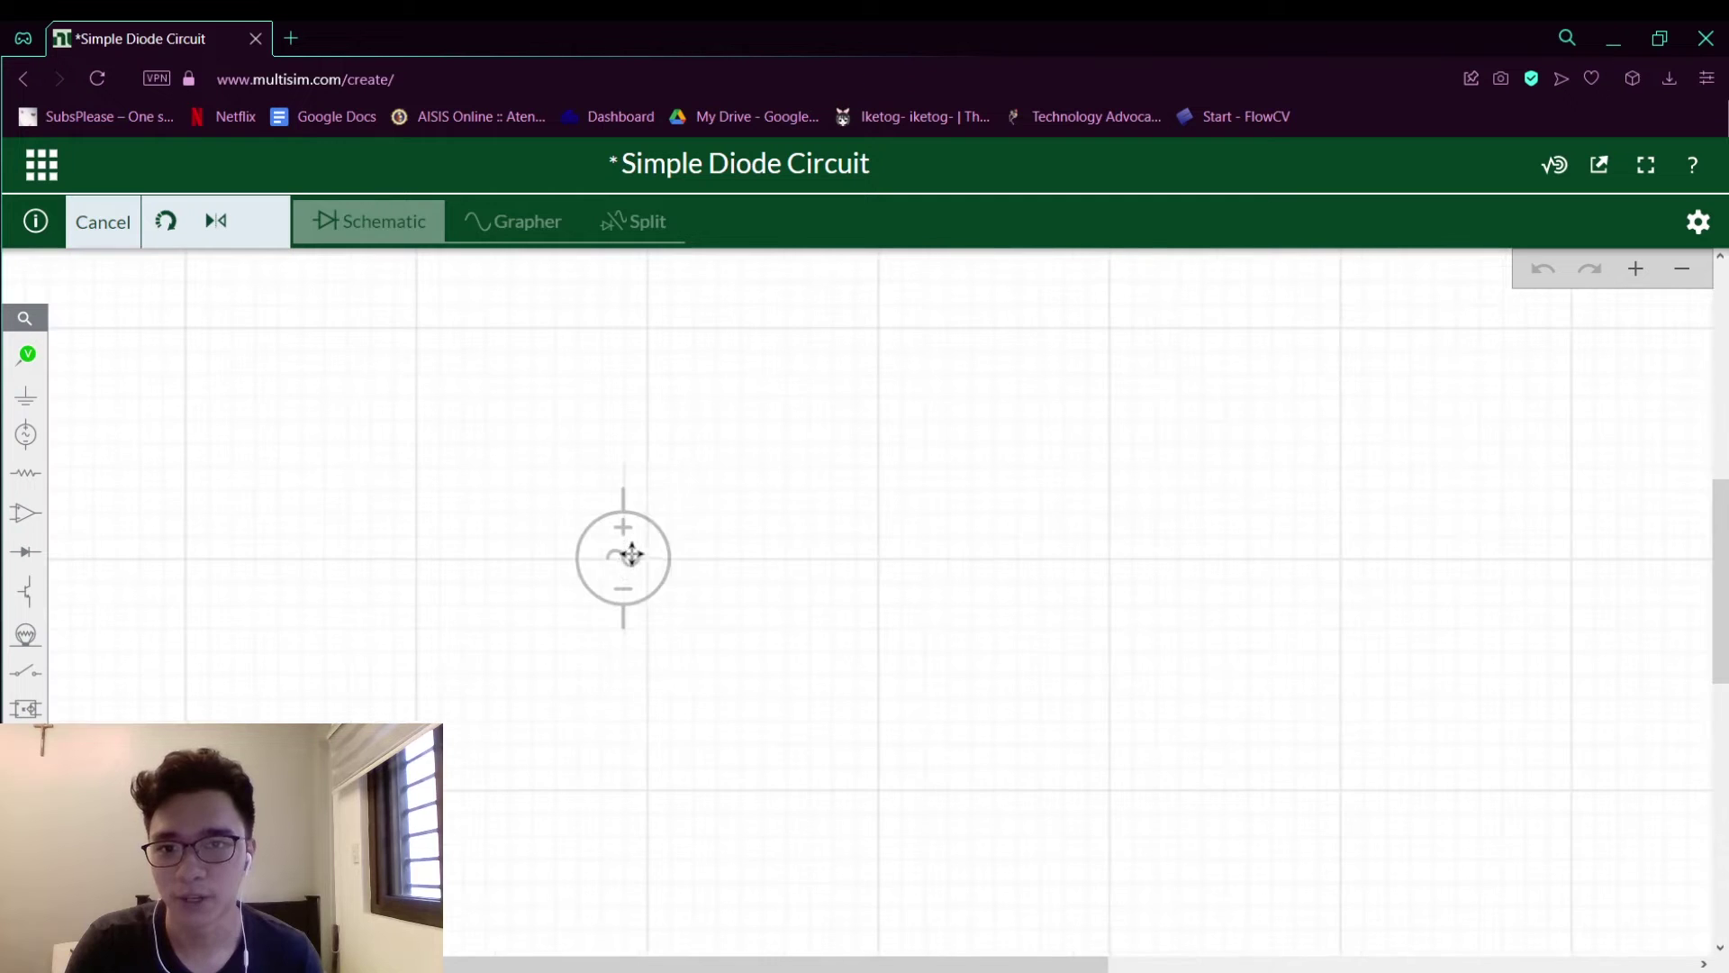
click(55, 457)
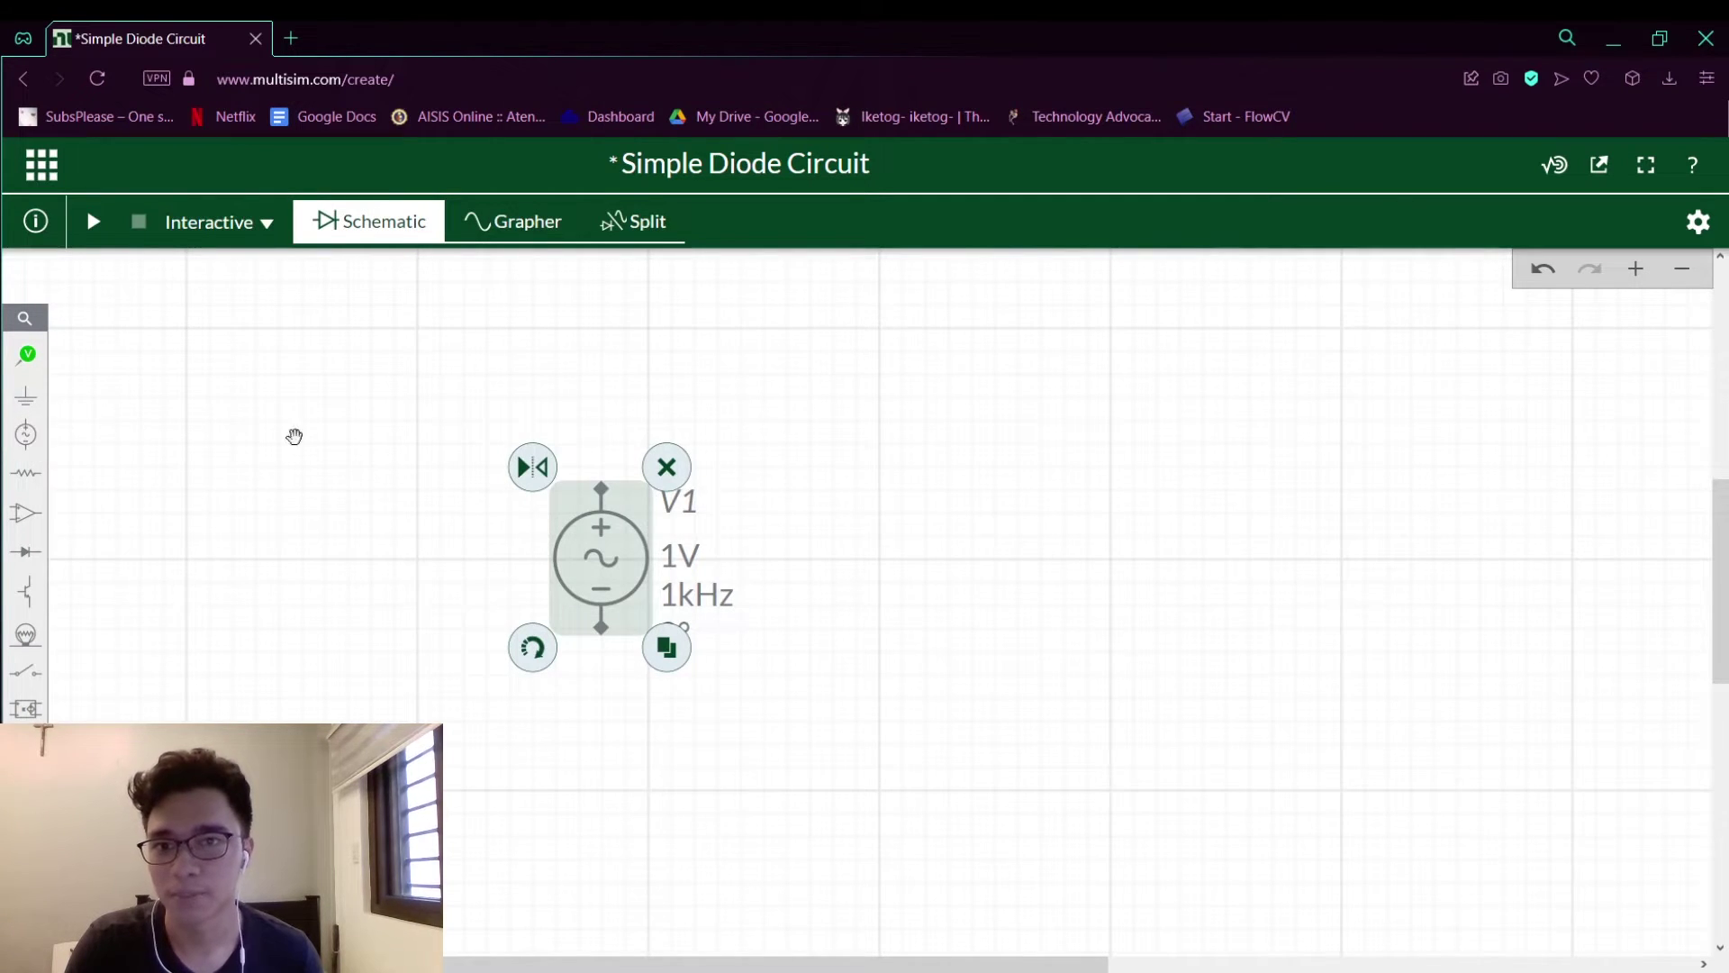
Place a horizontal resistor above and to the right of the AC voltage source
scroll(1351, 599, down, 2)
drag(941, 536, 851, 545)
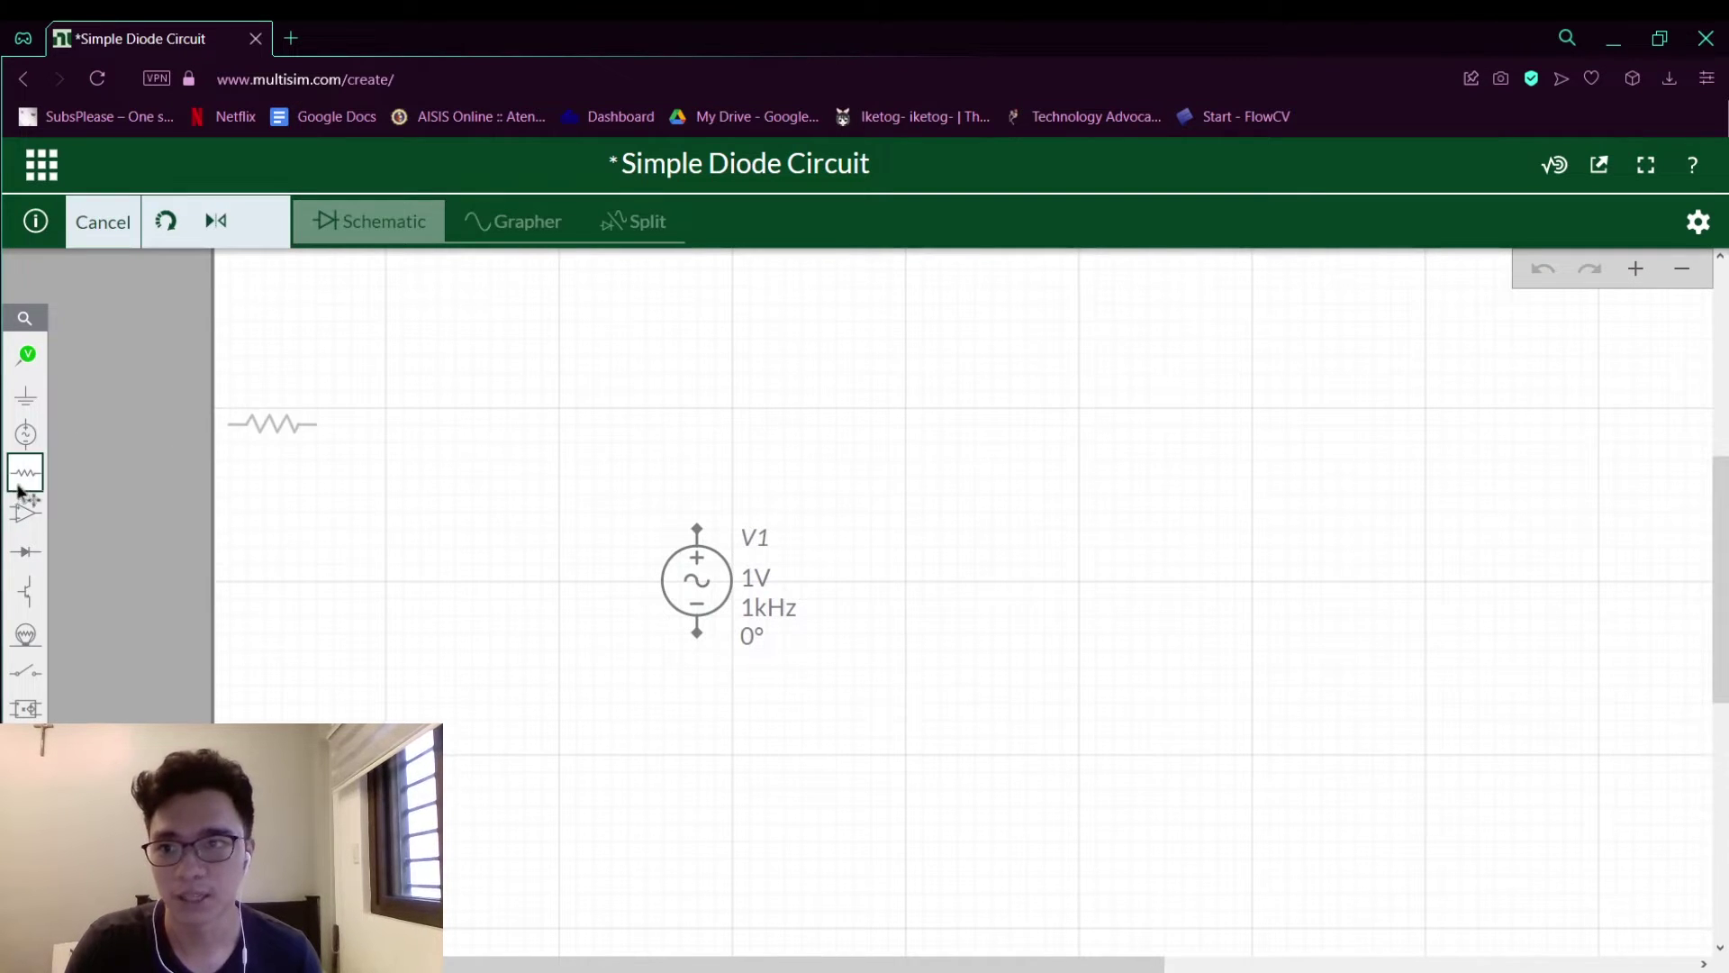
click(863, 460)
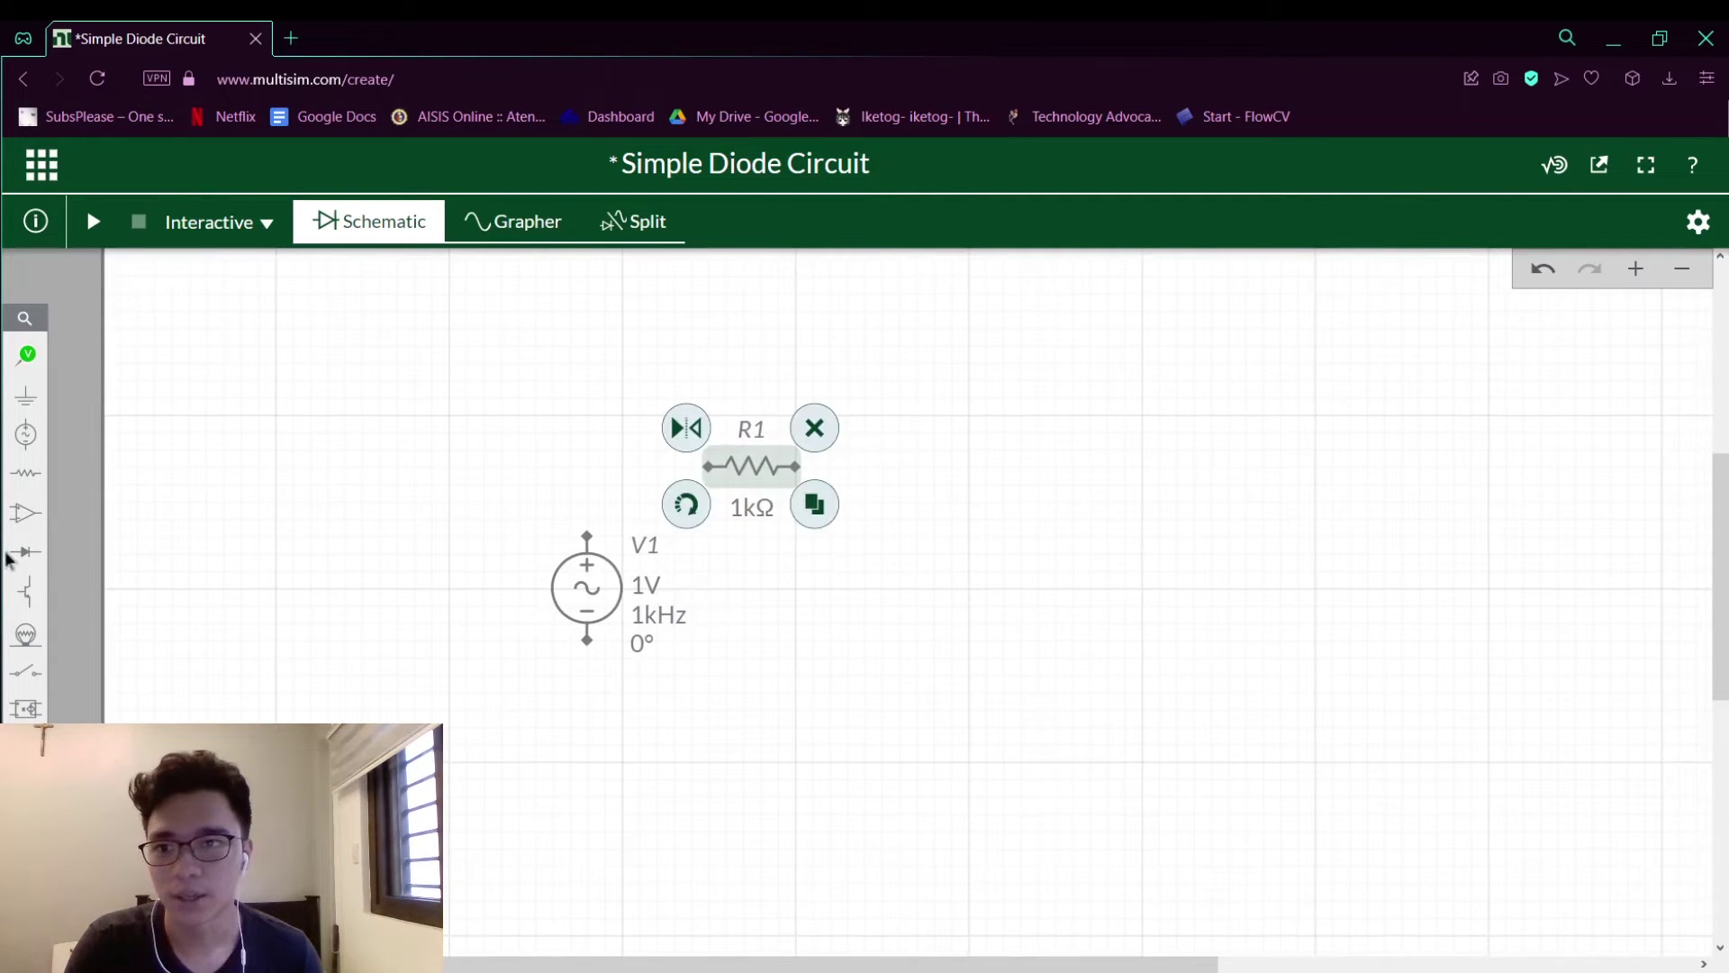
Place a diode to the right of the source, below the resistor, and rotate it vertically with its cathode facing down
mouse_move(13, 560)
click(112, 608)
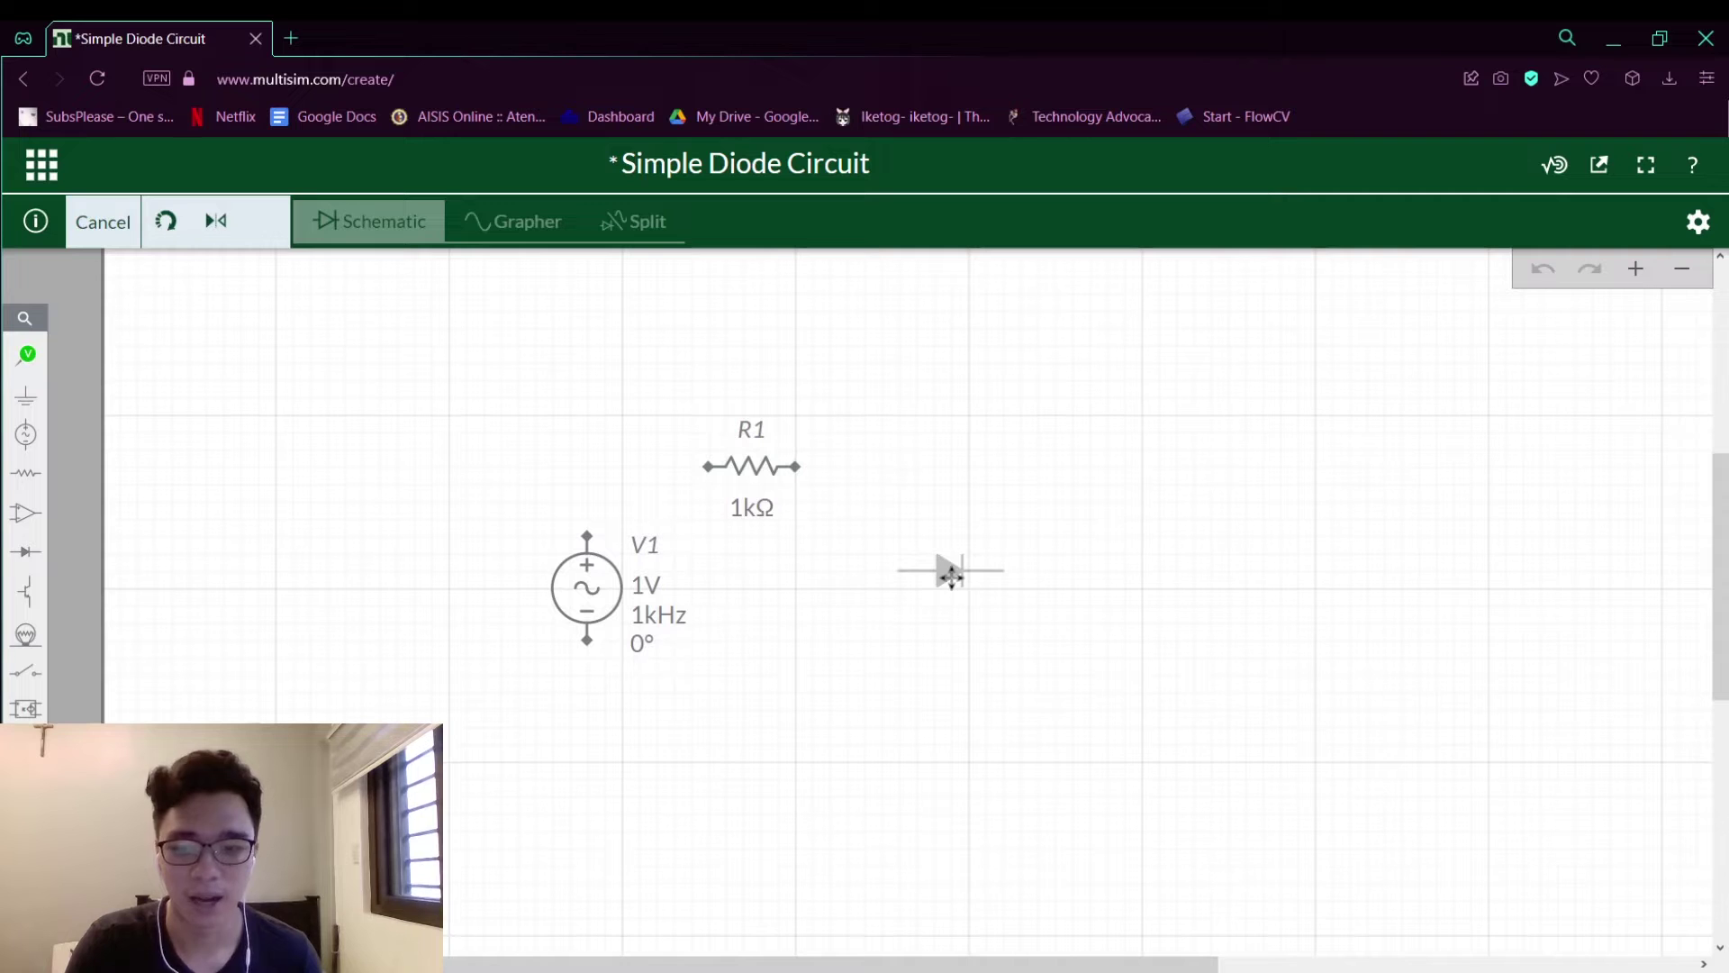
click(896, 586)
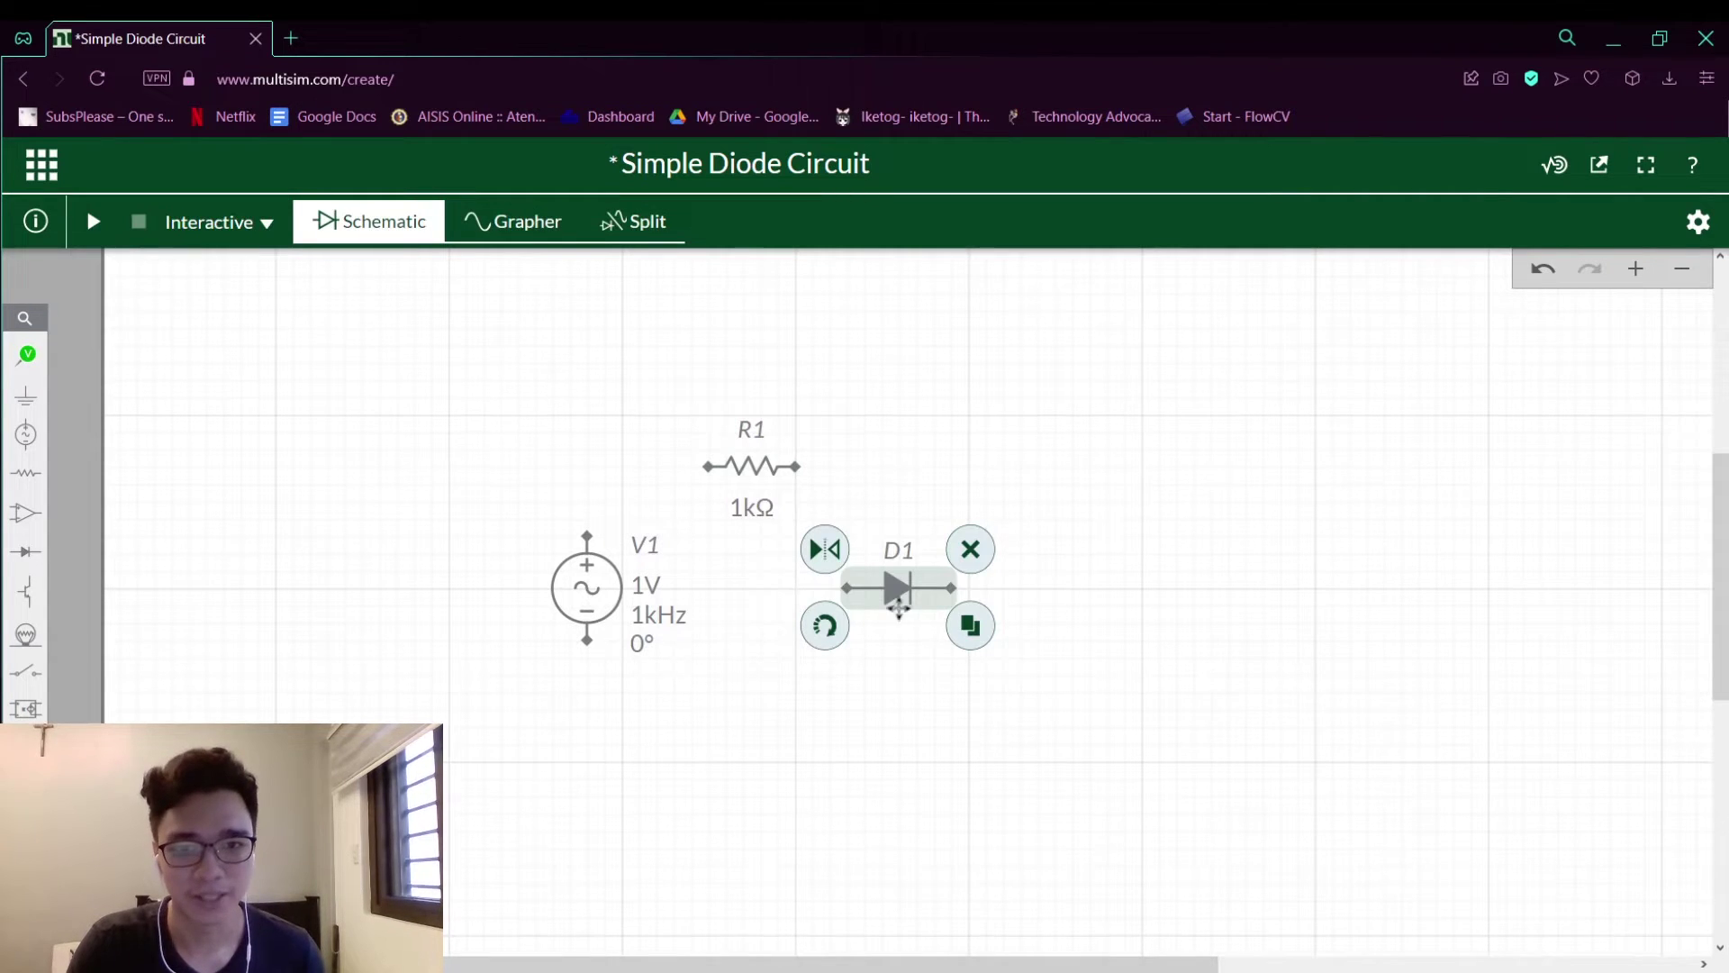
click(824, 626)
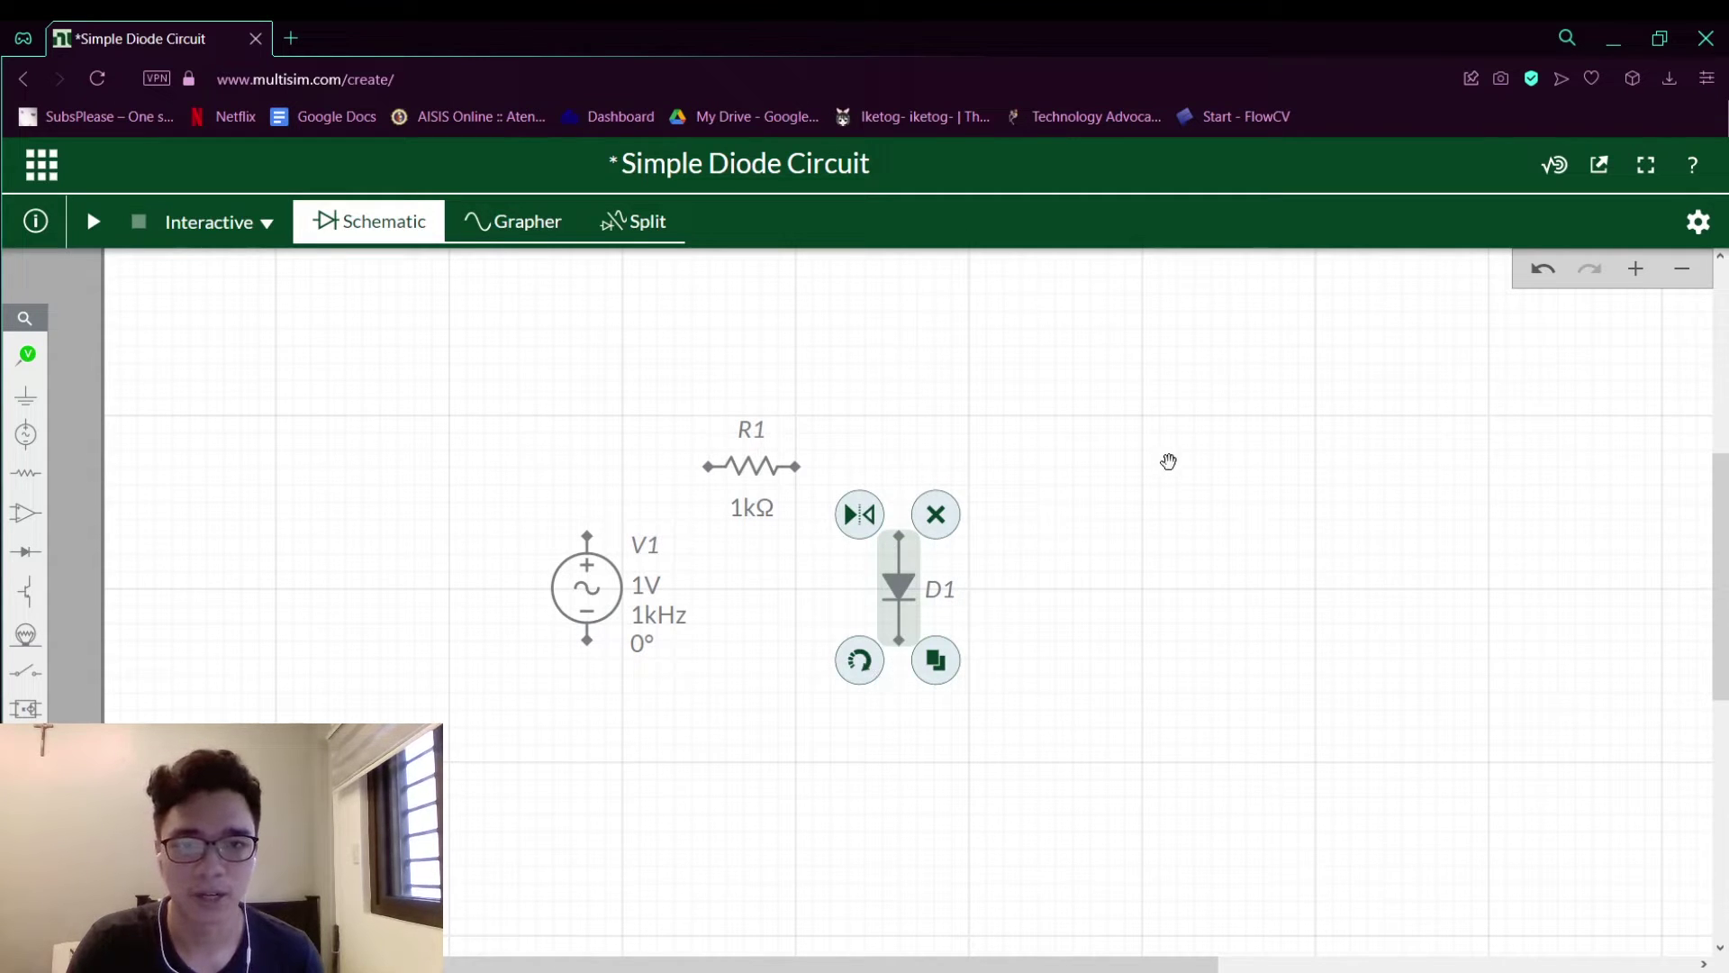
key(ctrl+z)
key(ctrl+y)
key(Escape)
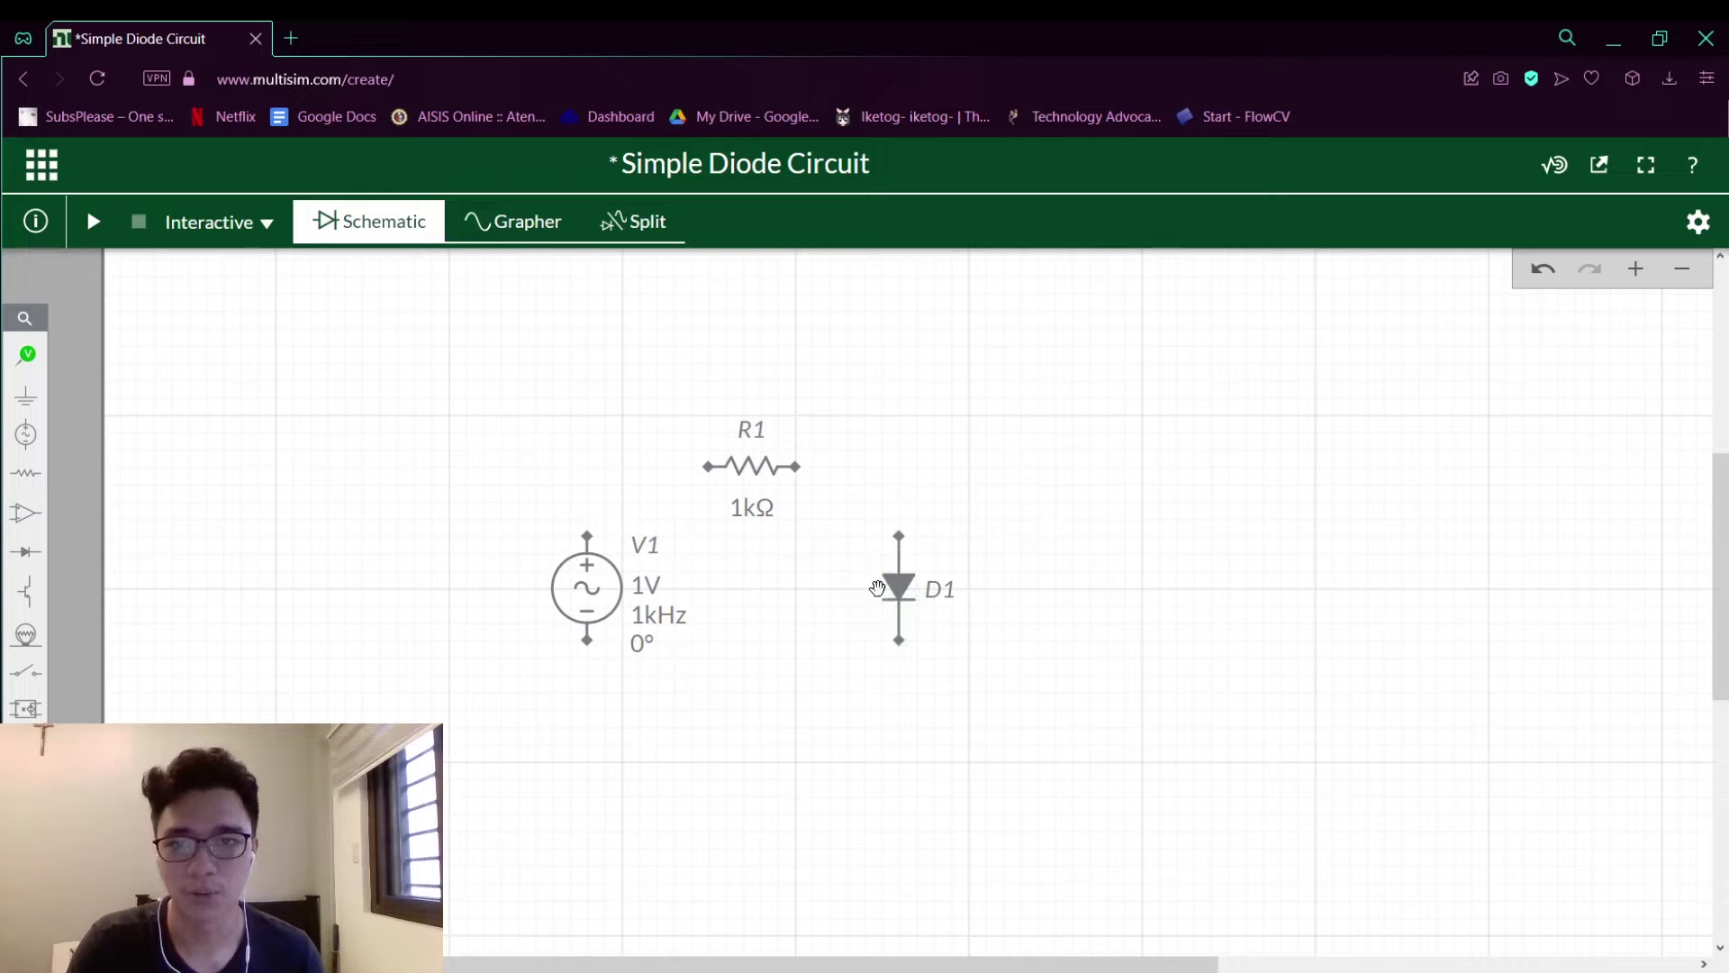
click(892, 581)
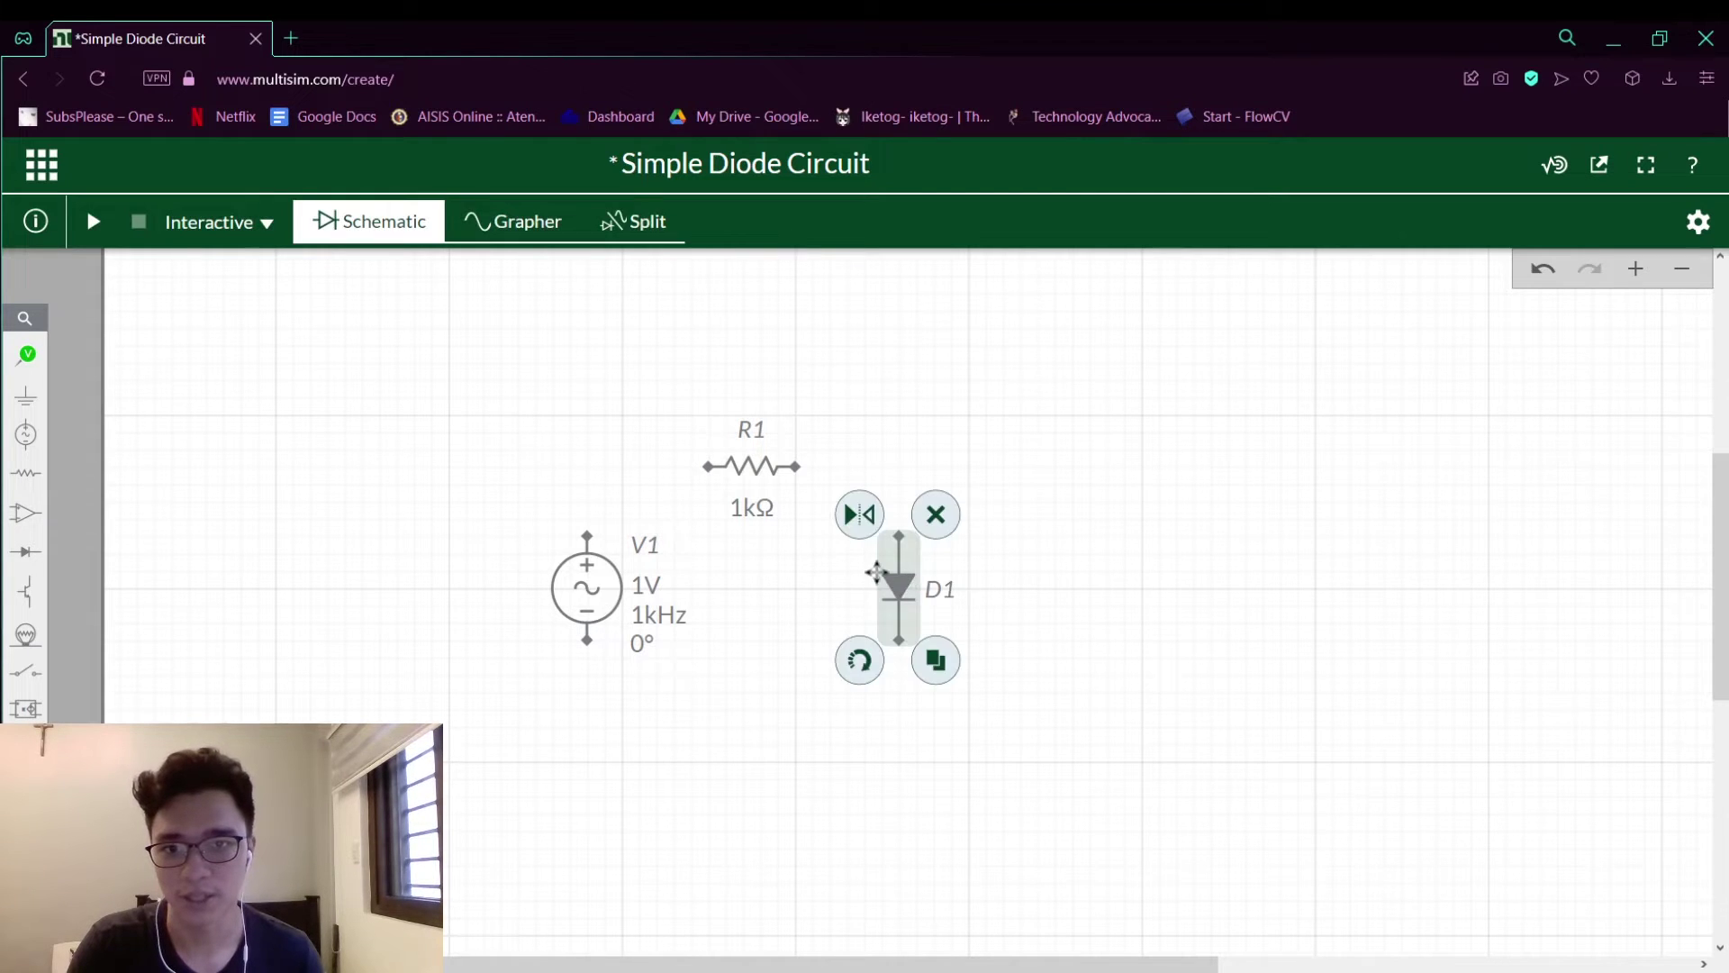
click(559, 501)
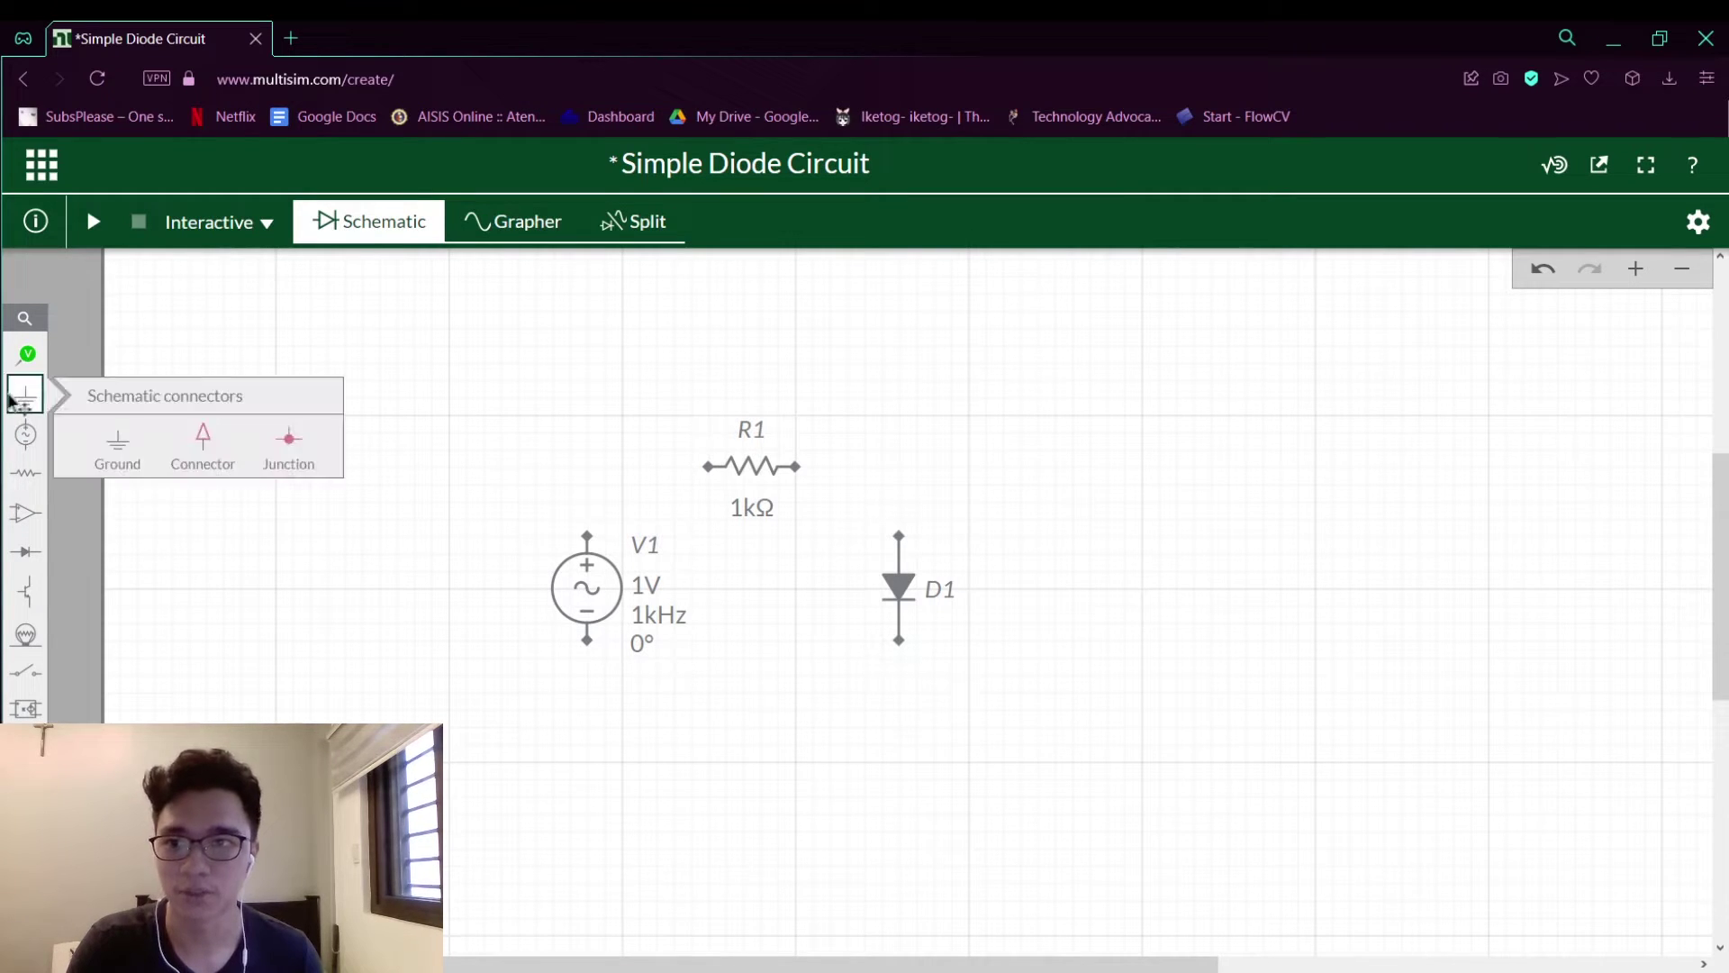
Place a ground symbol below the components, between the AC source and the diode
click(116, 437)
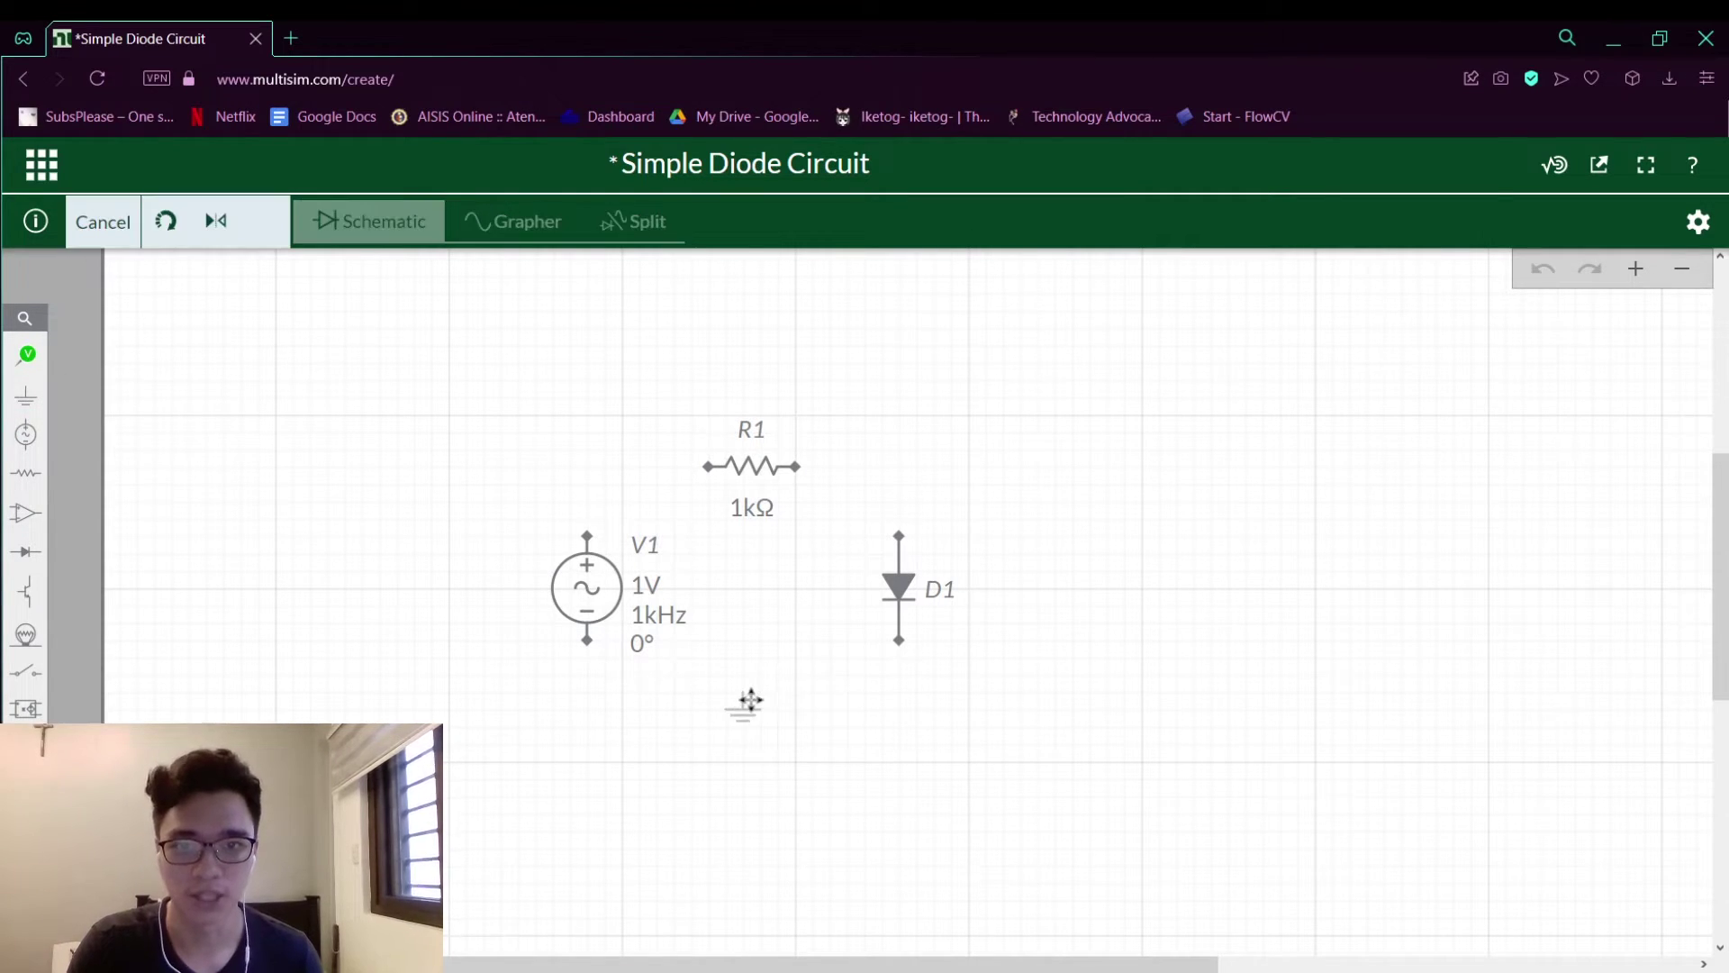
click(743, 699)
click(1000, 665)
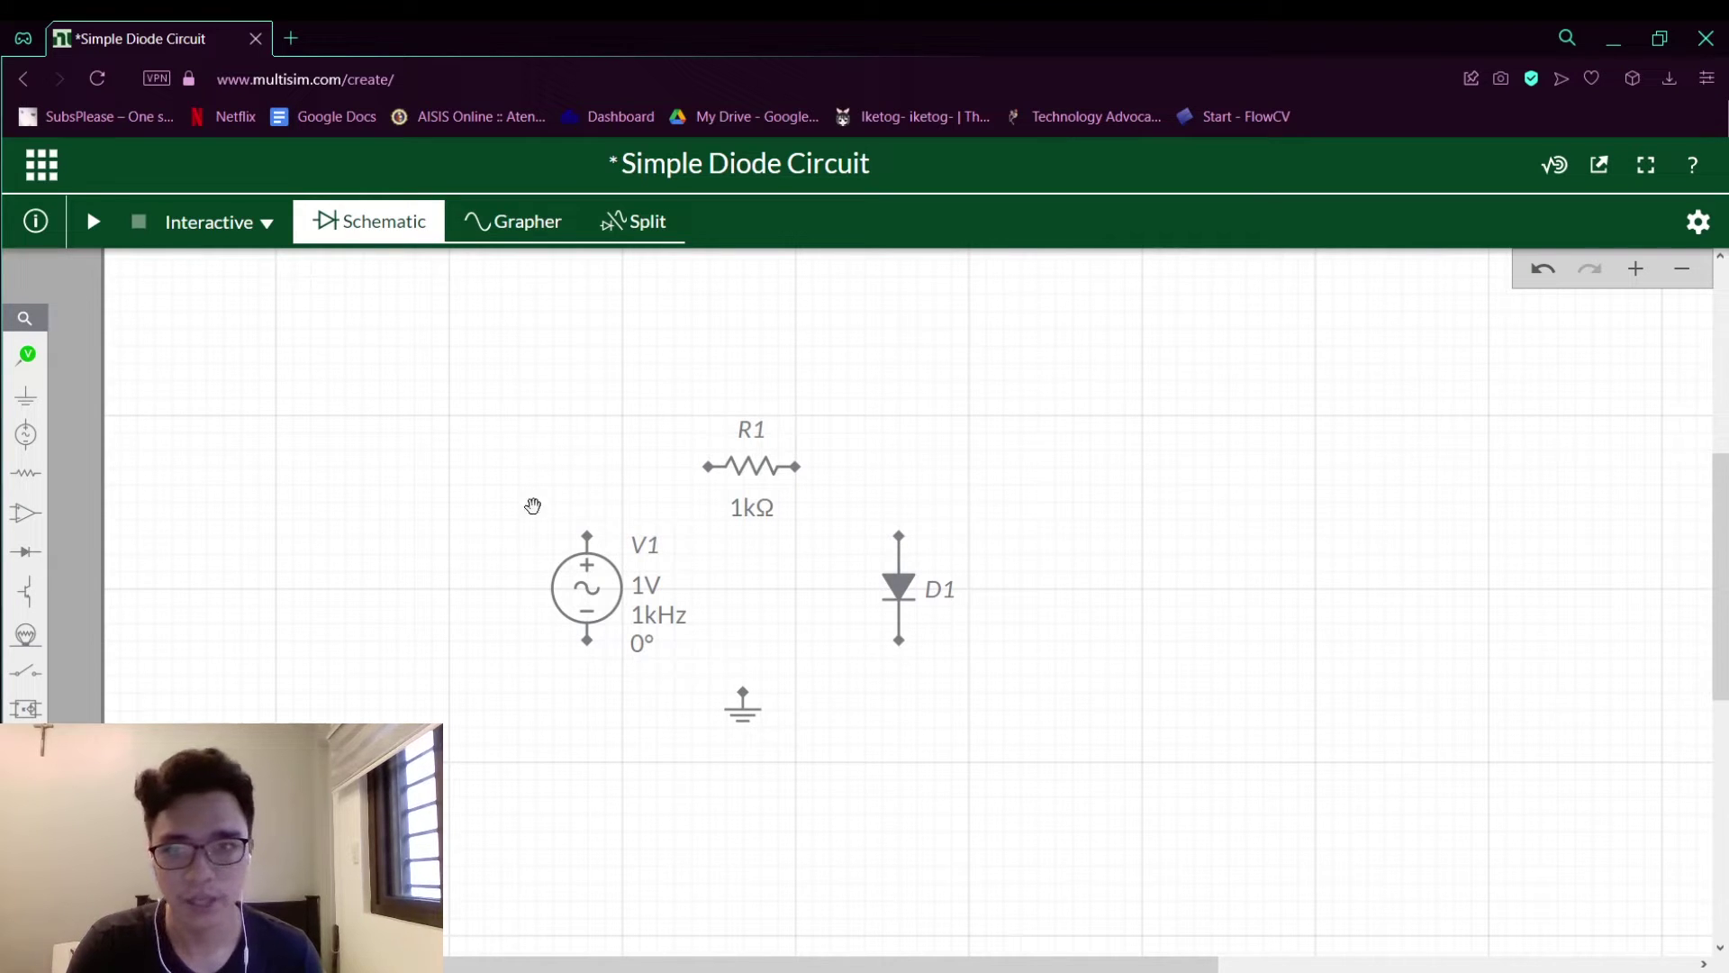
Wire the source's positive terminal to the resistor's left end and the resistor's right end to the diode's anode
mouse_move(588, 537)
mouse_down()
mouse_move(637, 463)
mouse_move(721, 471)
mouse_move(708, 467)
mouse_up()
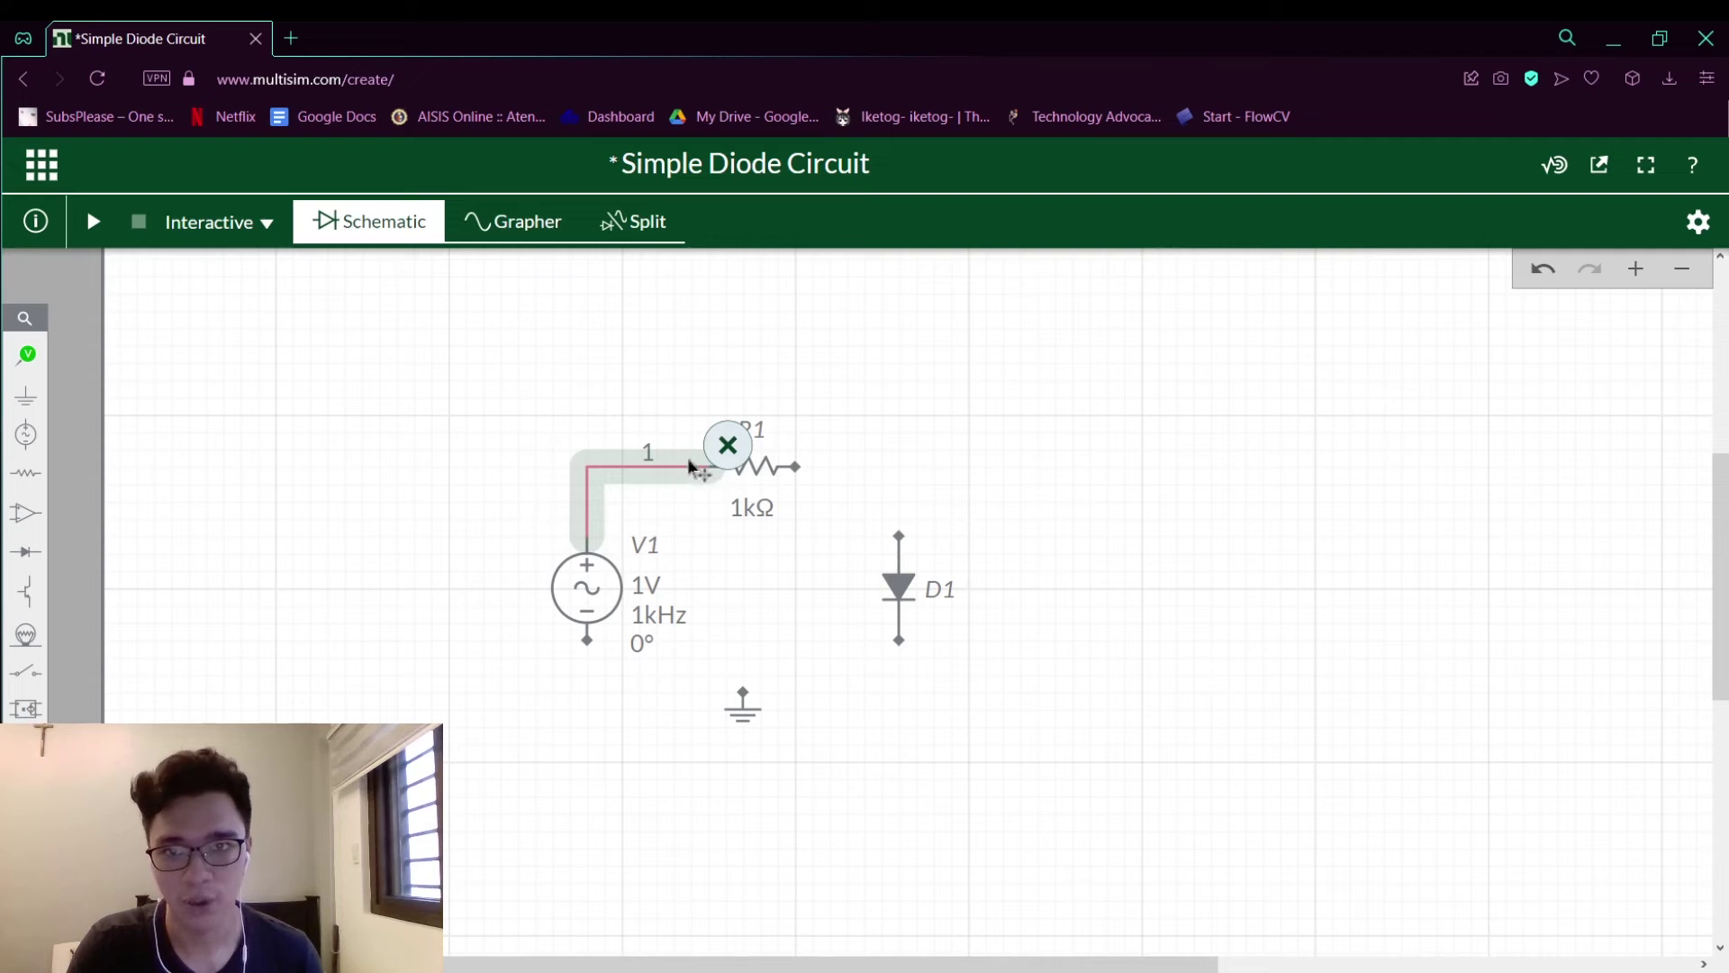
click(887, 464)
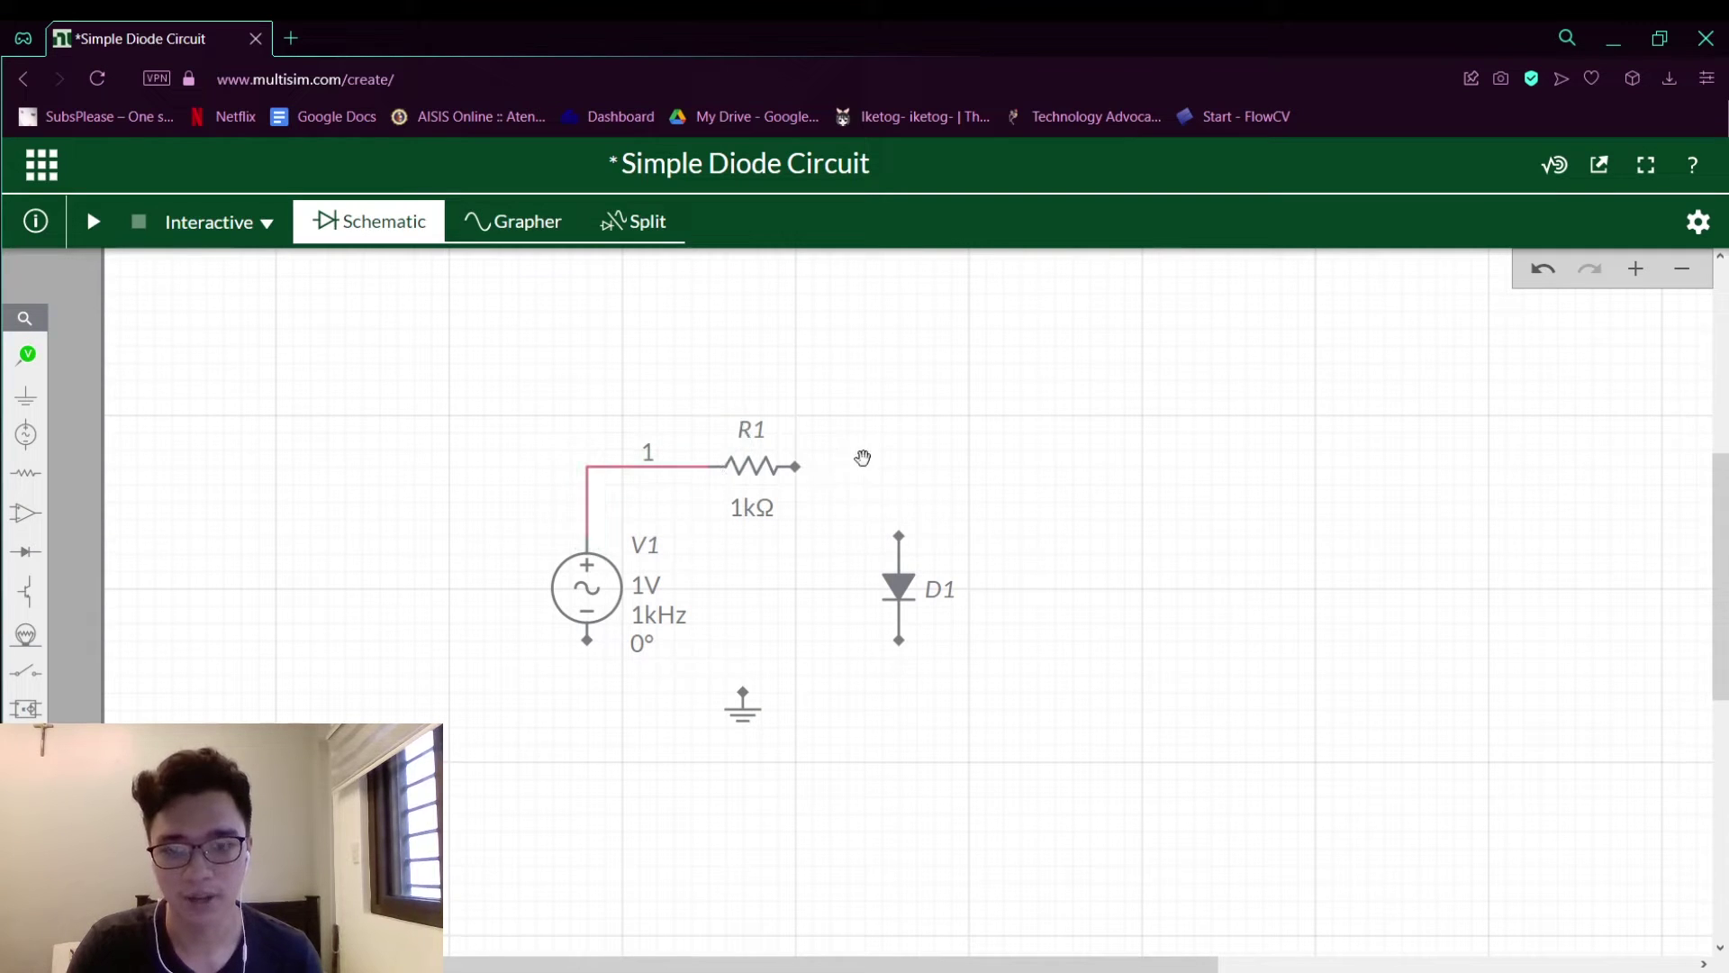
click(955, 454)
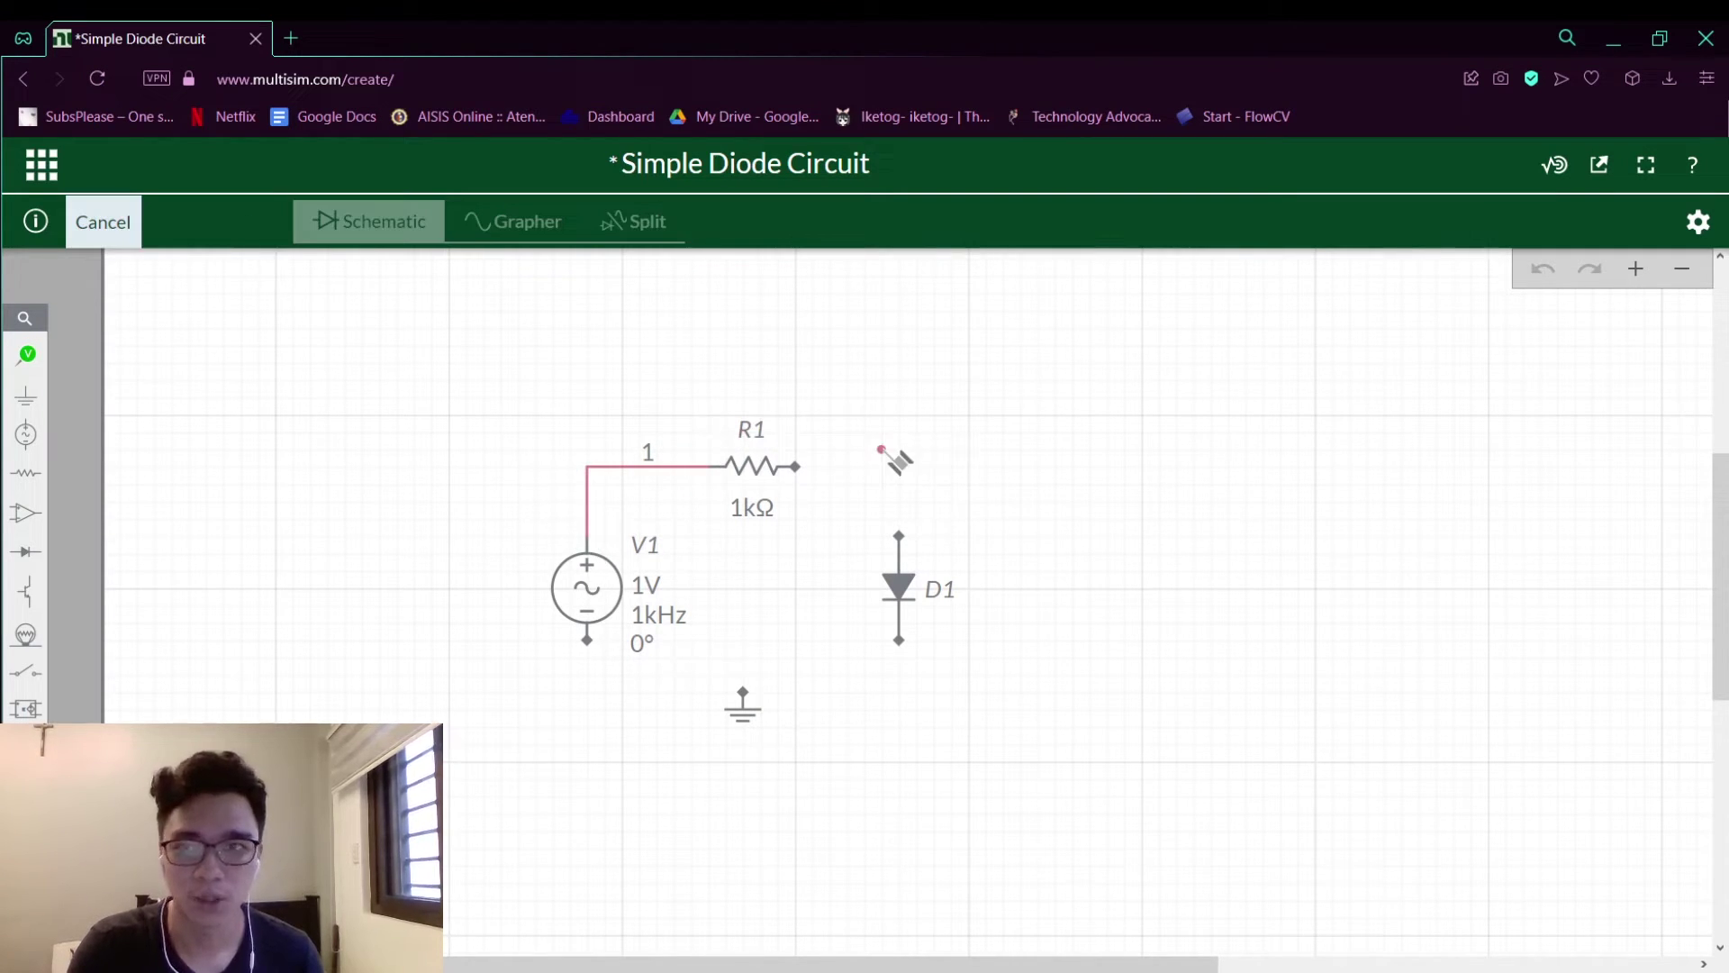
click(795, 466)
click(899, 539)
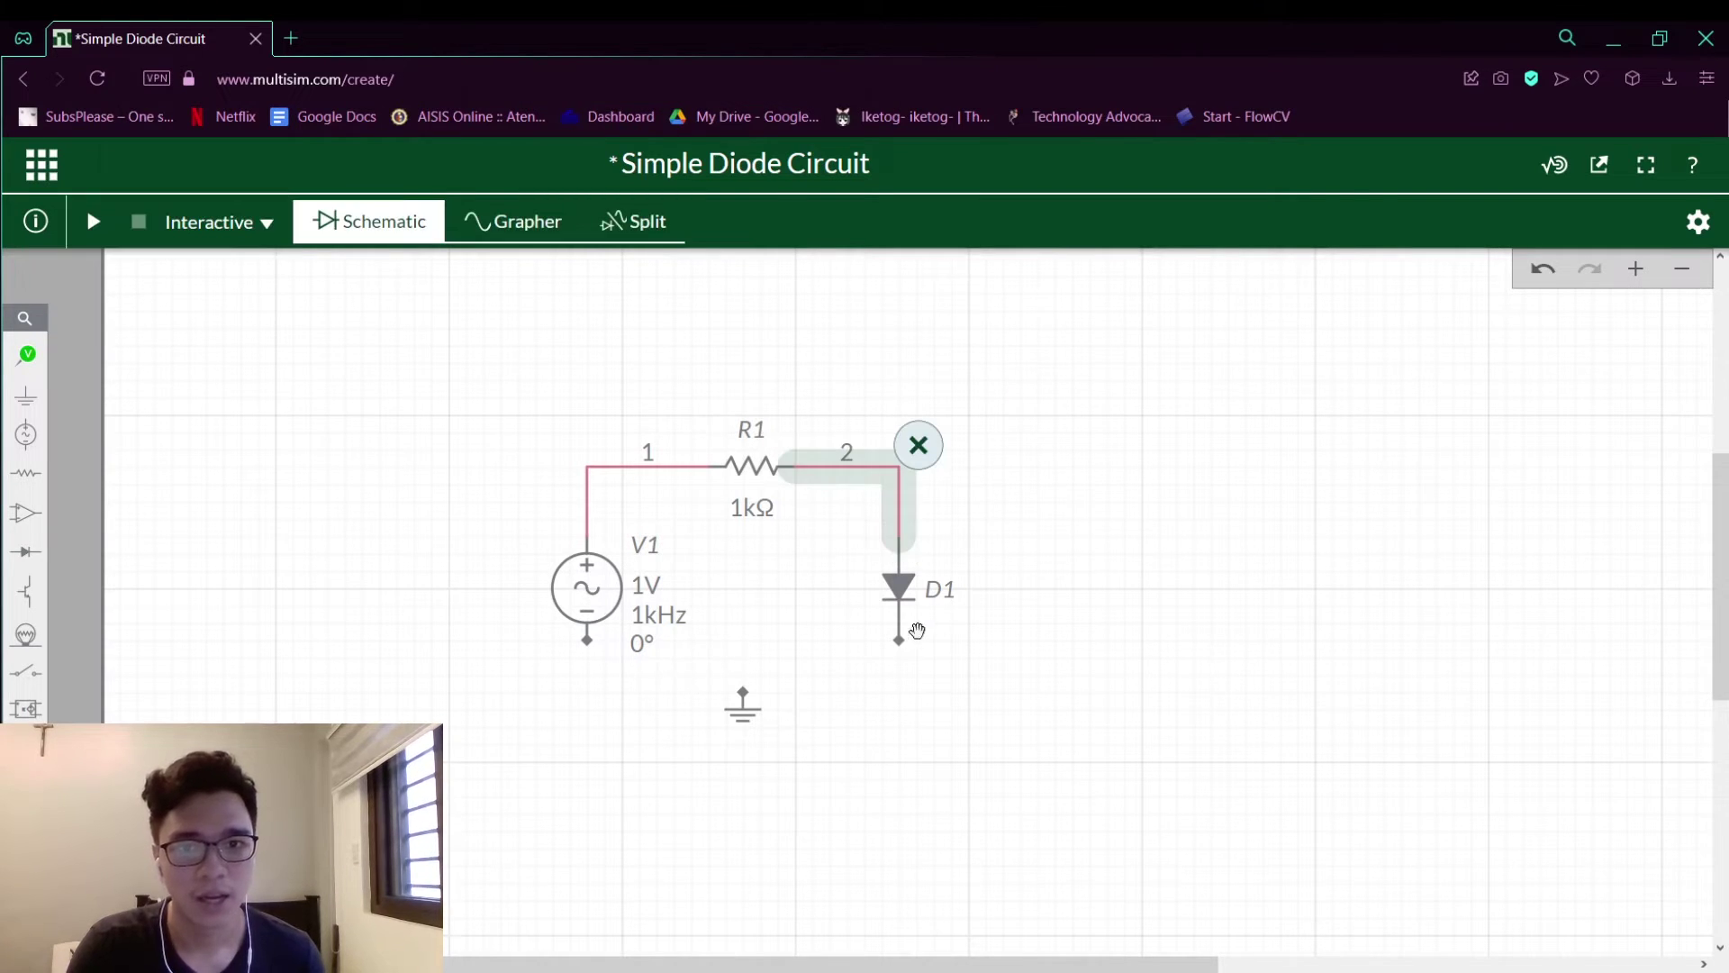
Wire the diode's cathode to ground and join the source's negative terminal to that same ground wire
click(898, 640)
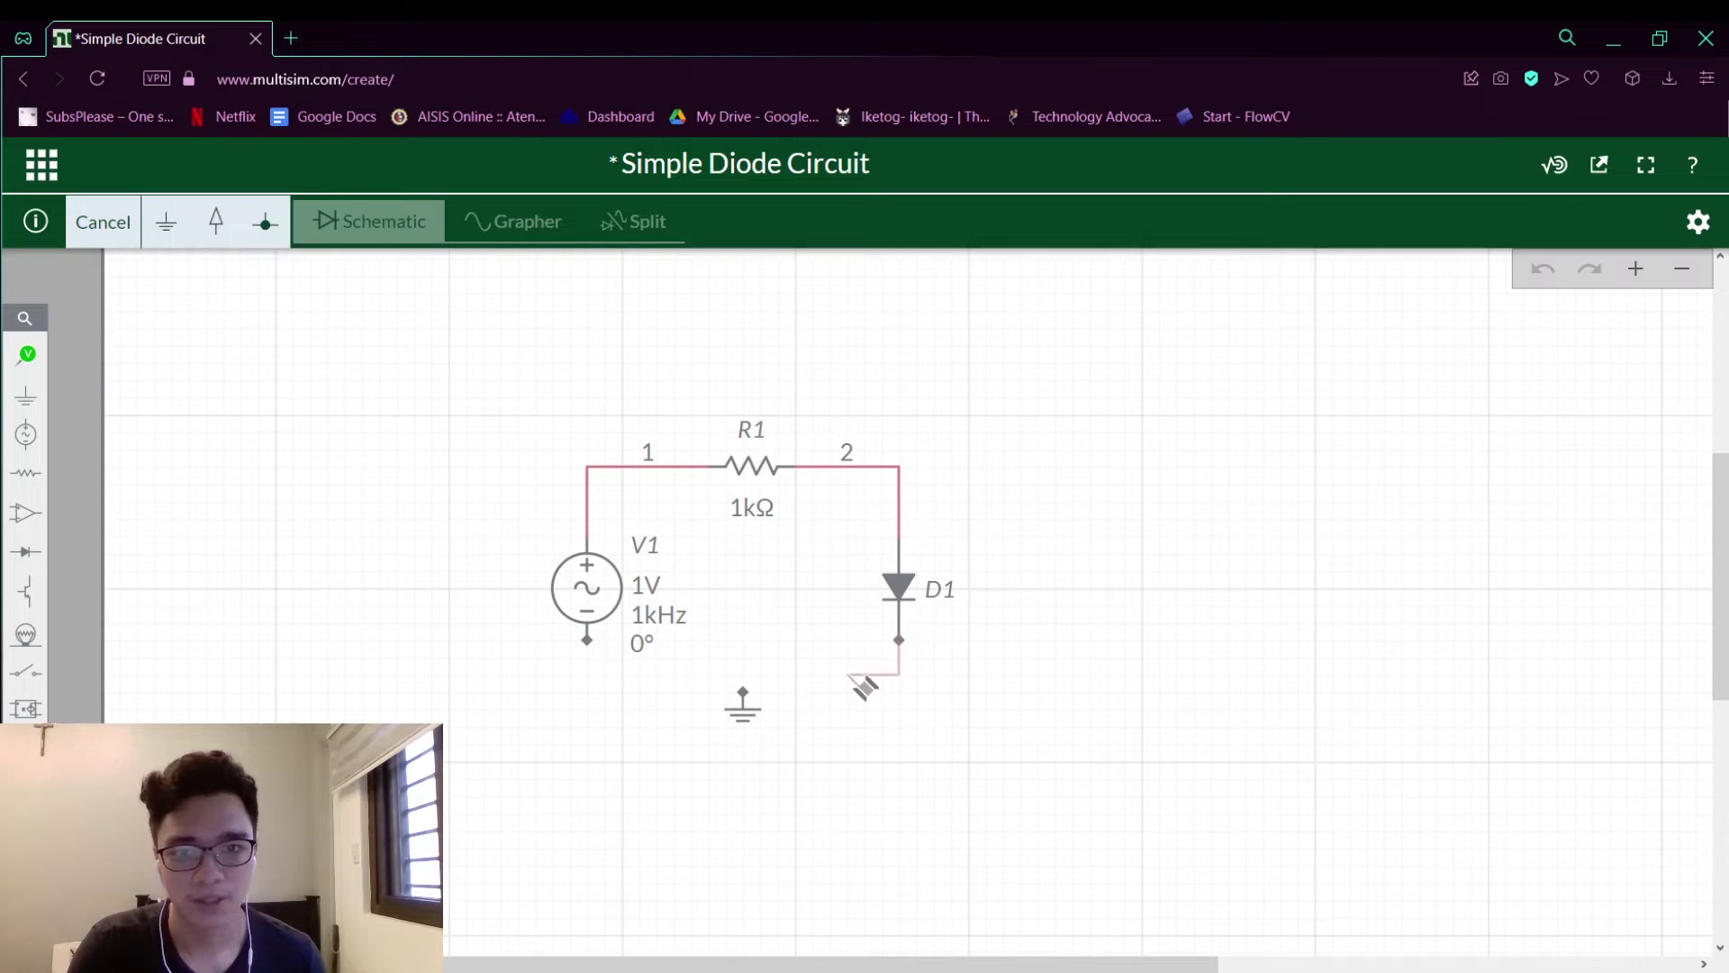
click(744, 694)
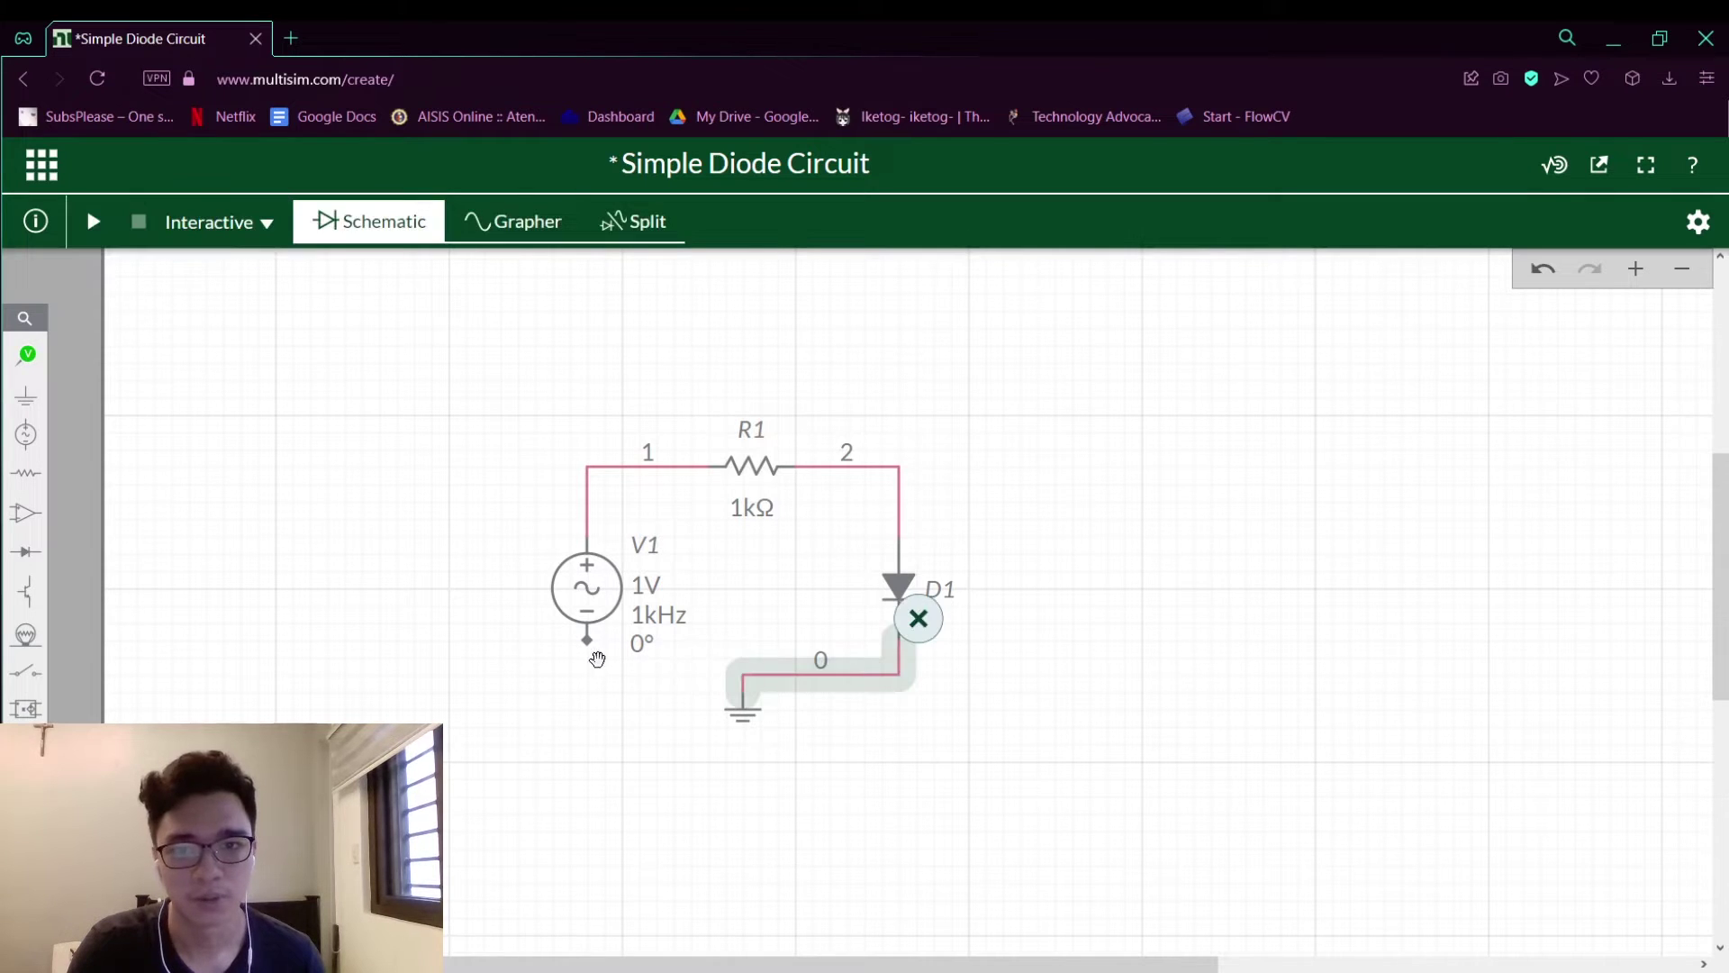
click(588, 641)
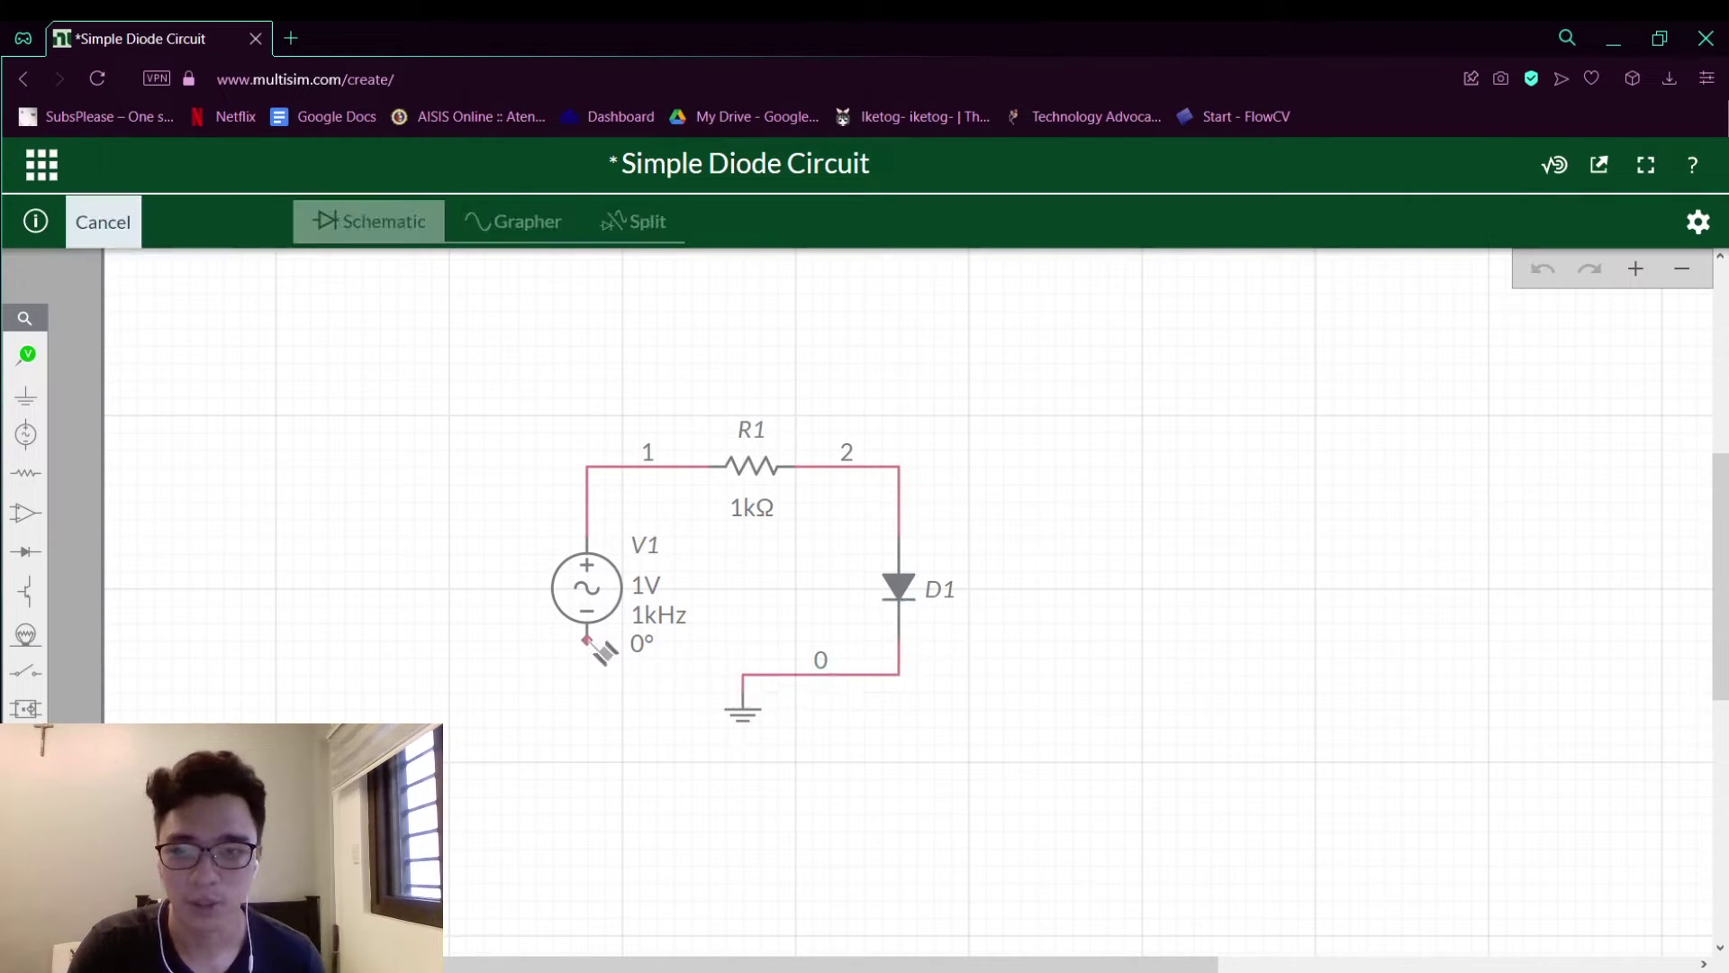
click(738, 672)
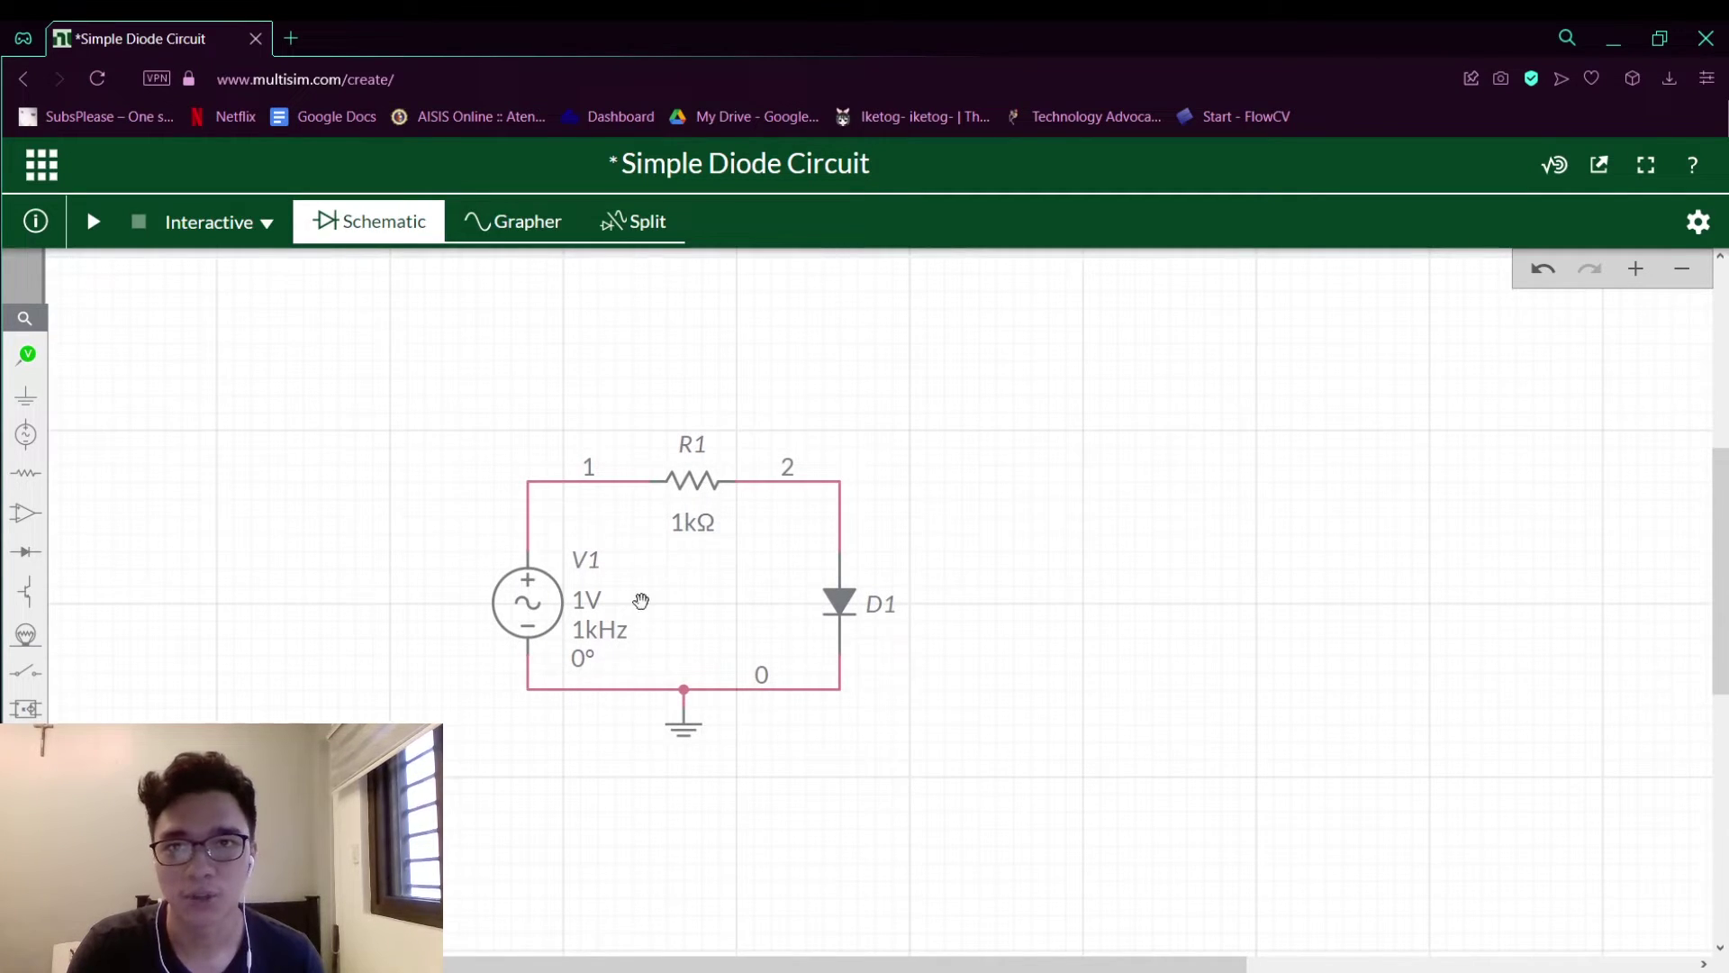
Place a voltage probe on the wire between the AC source and the resistor, at the upper-left corner of the loop
scroll(1115, 387, down, 1)
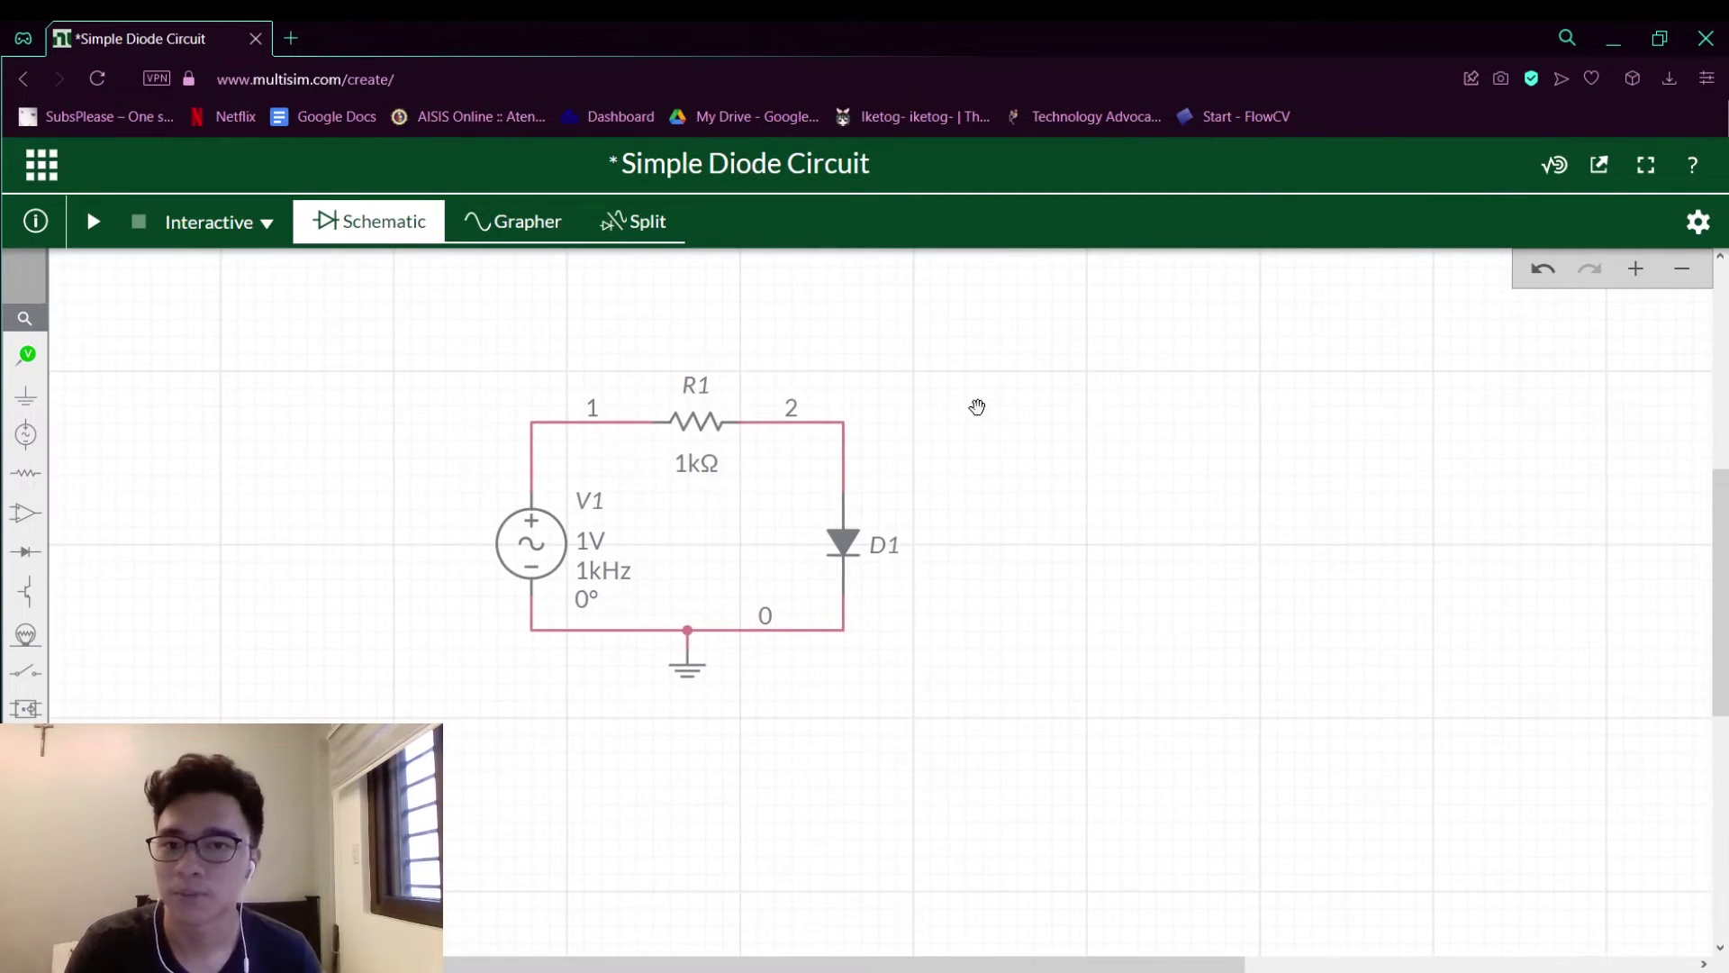
scroll(985, 451, up, 1)
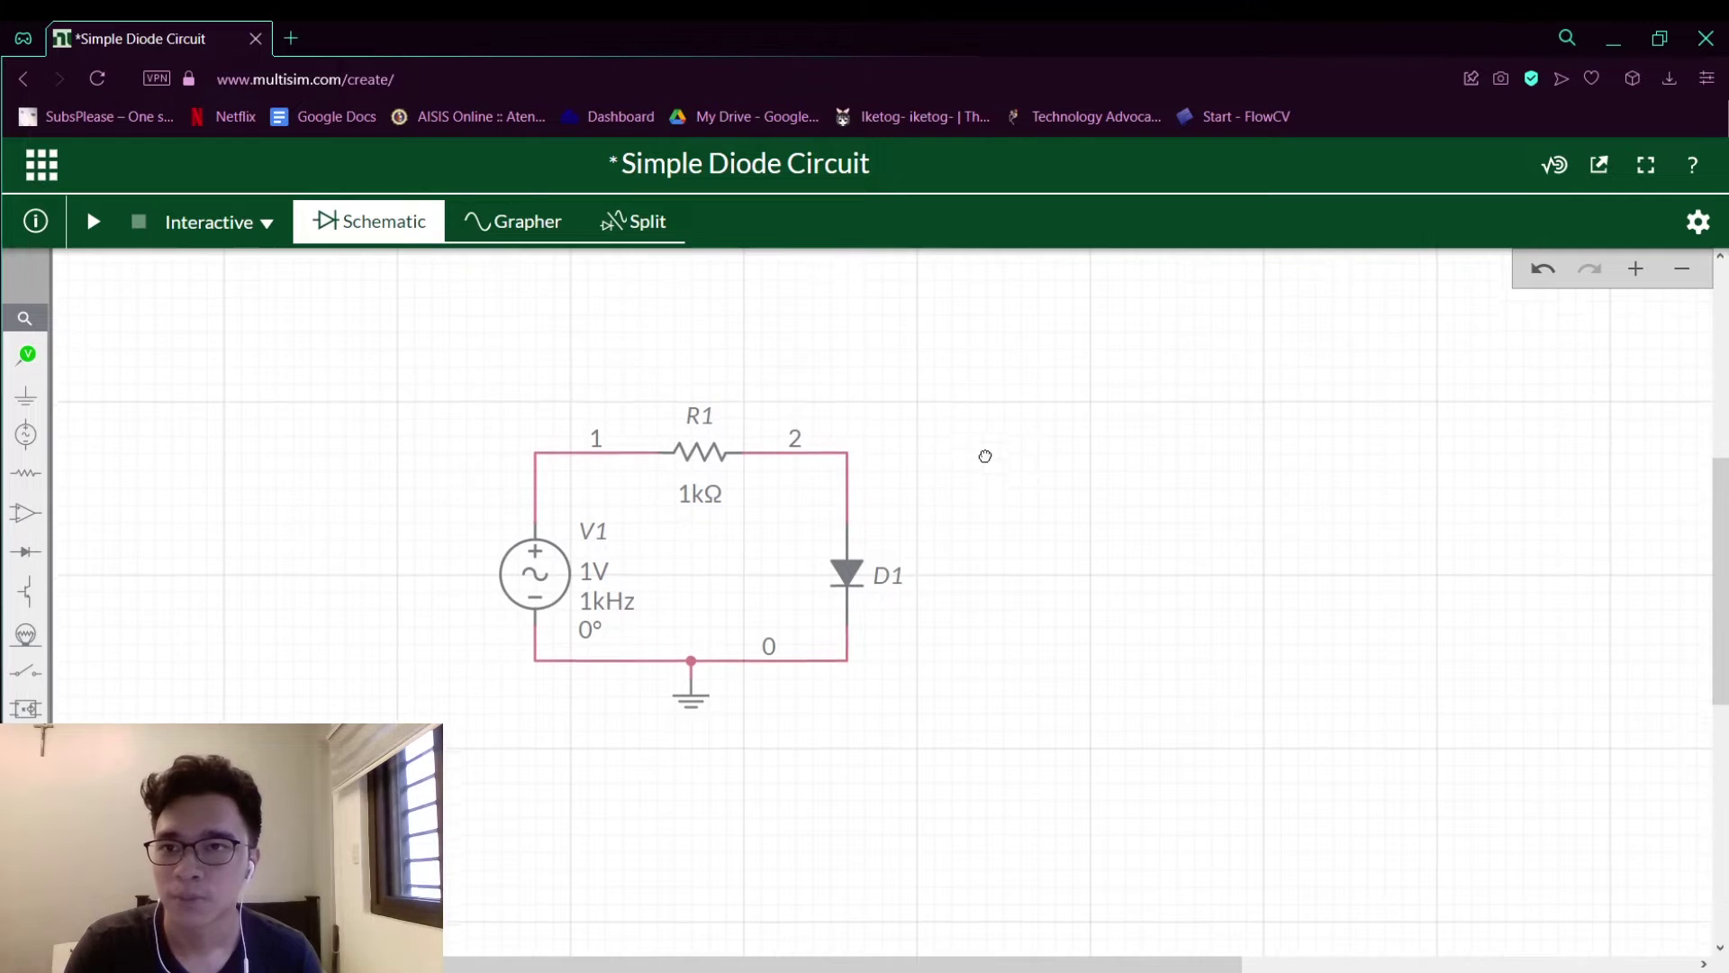
click(679, 463)
click(437, 498)
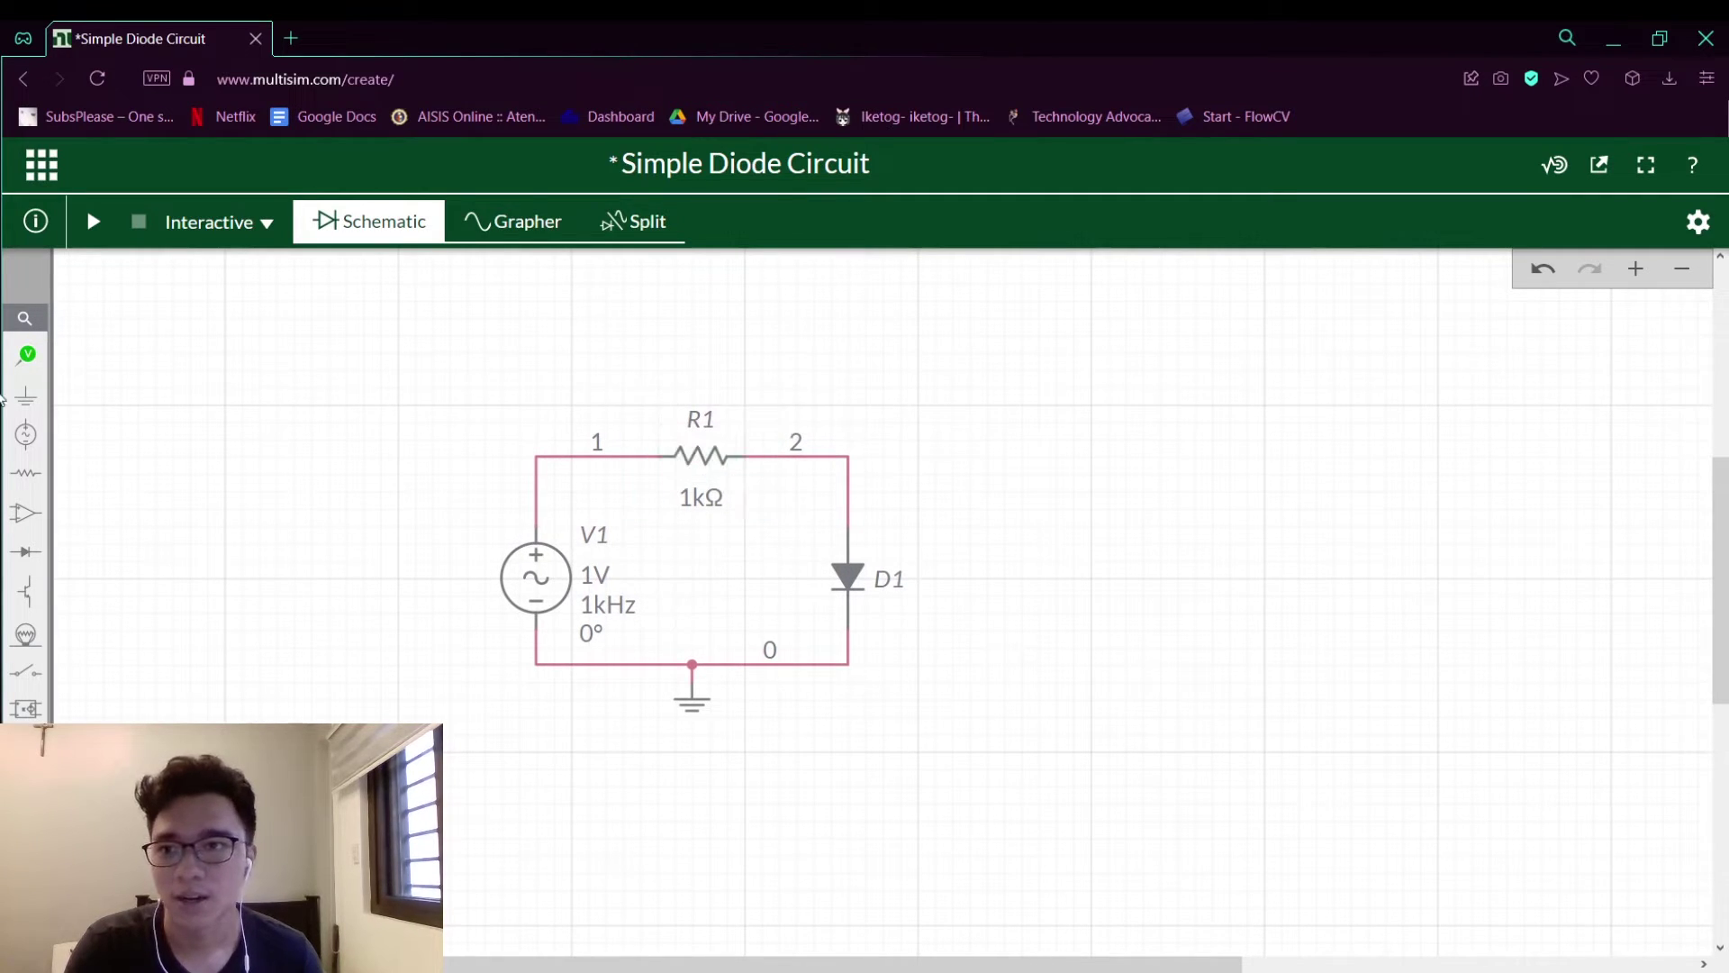
click(27, 358)
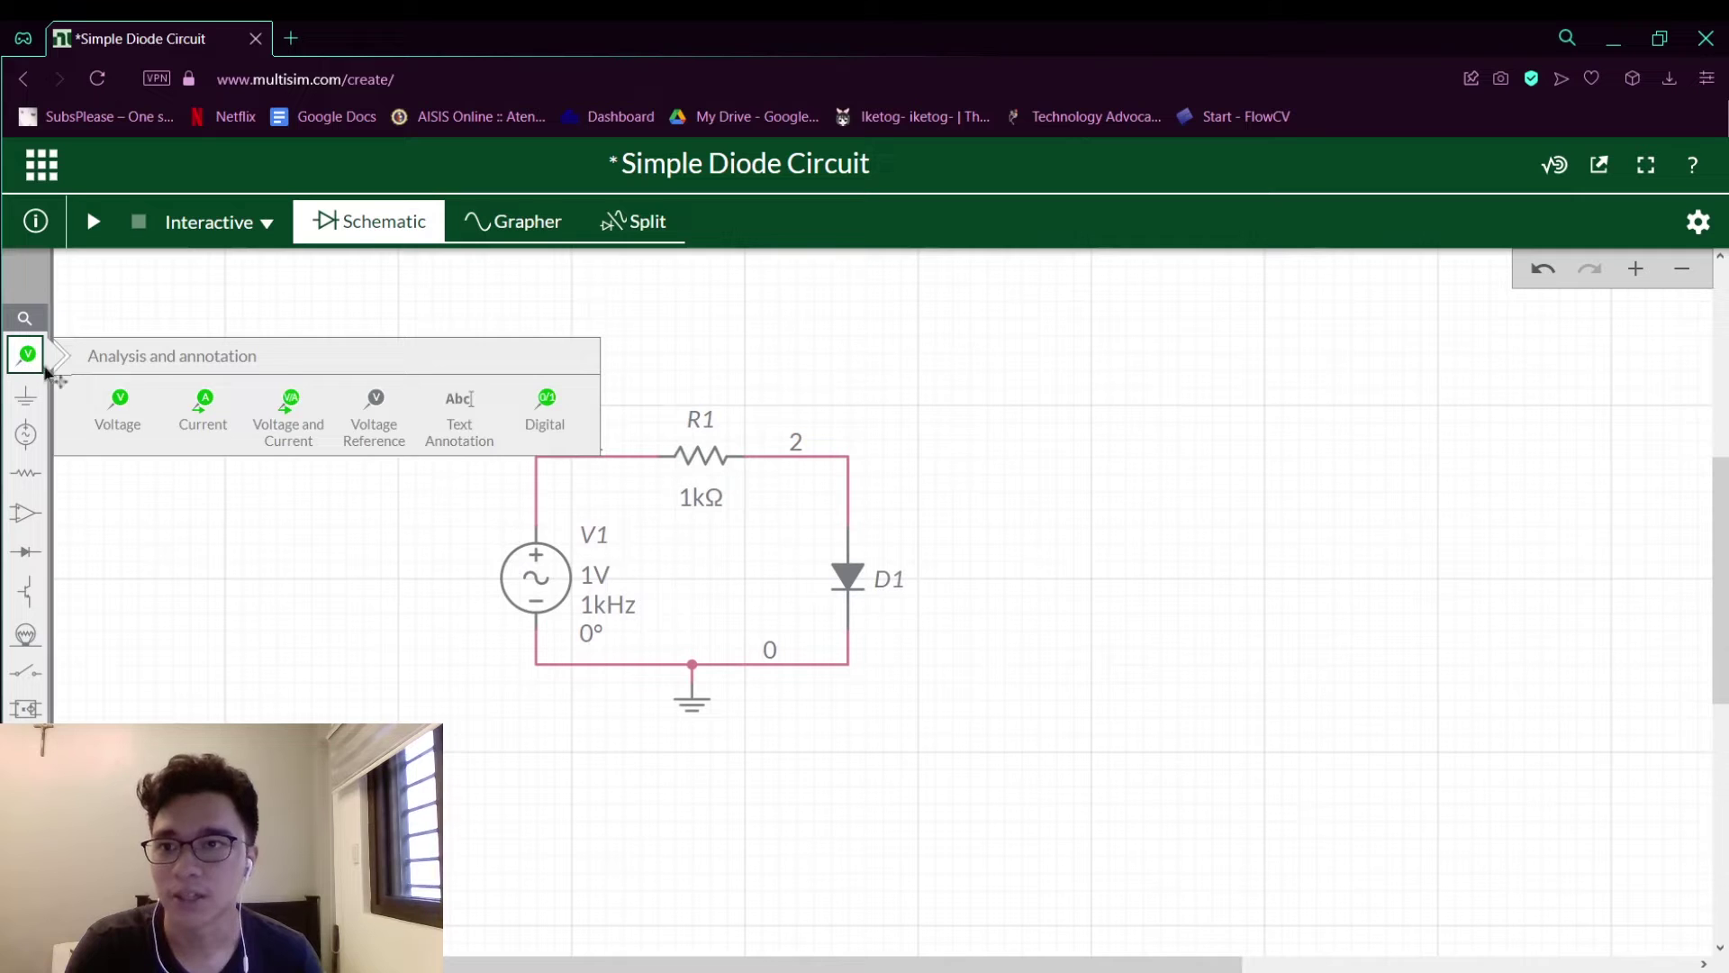
click(120, 419)
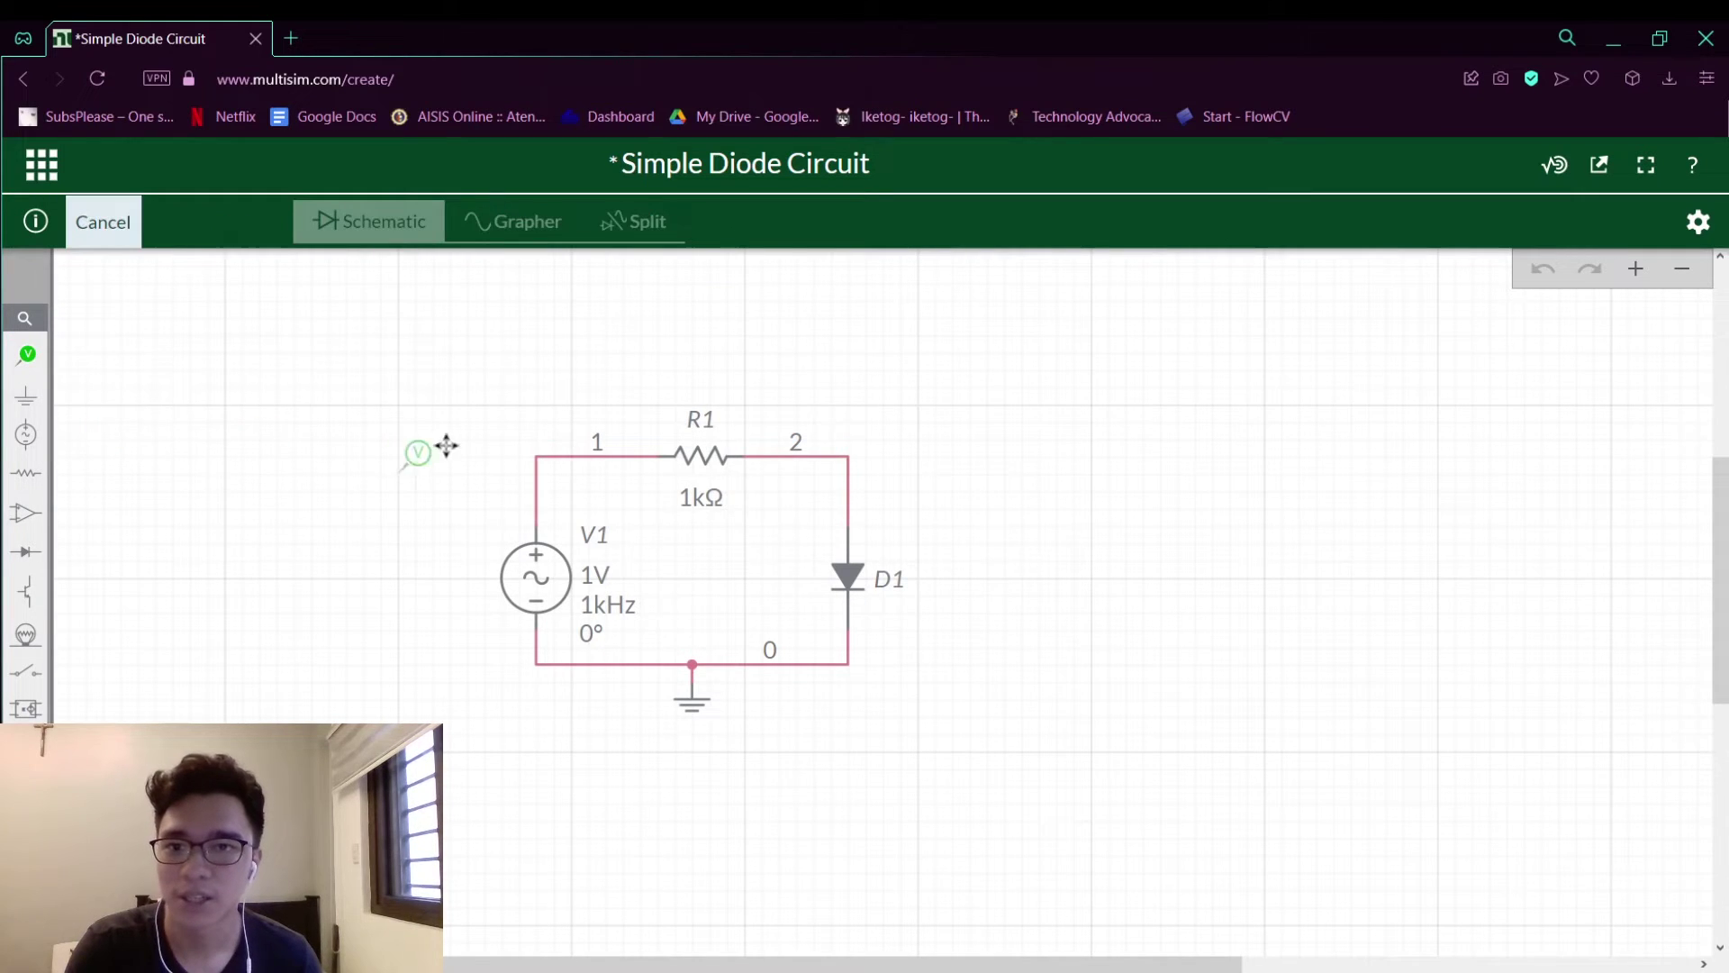
click(562, 433)
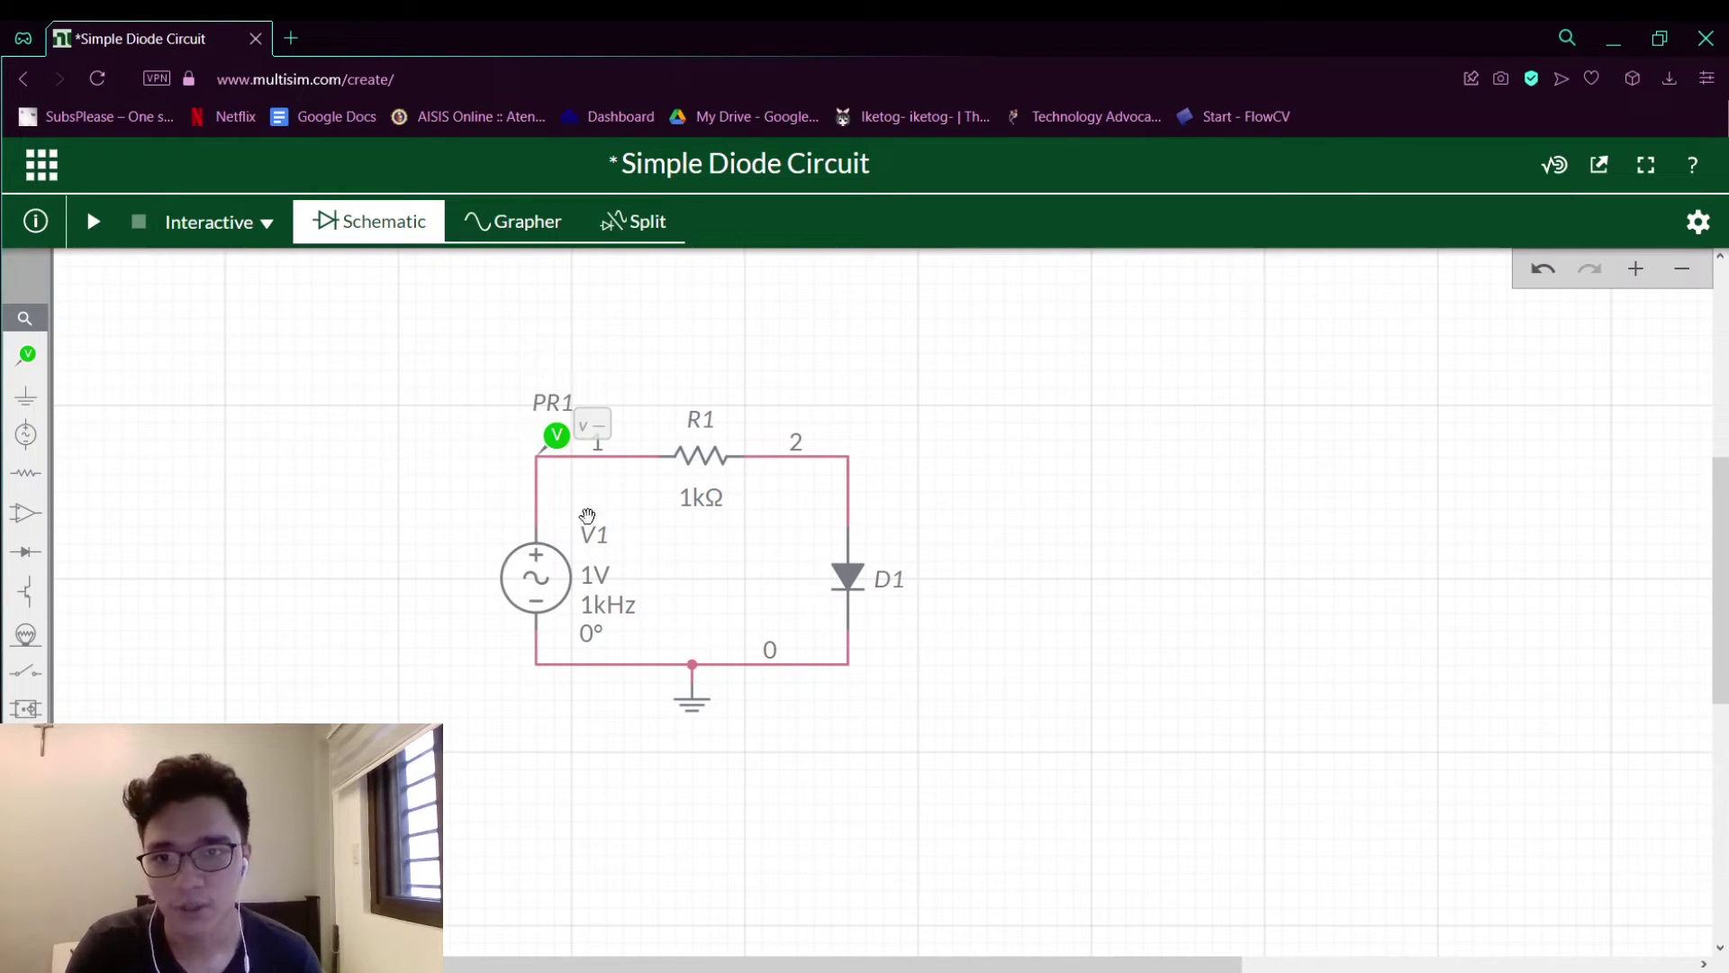
Open the voltage probe's properties and check the choices available for its voltage reference
click(558, 437)
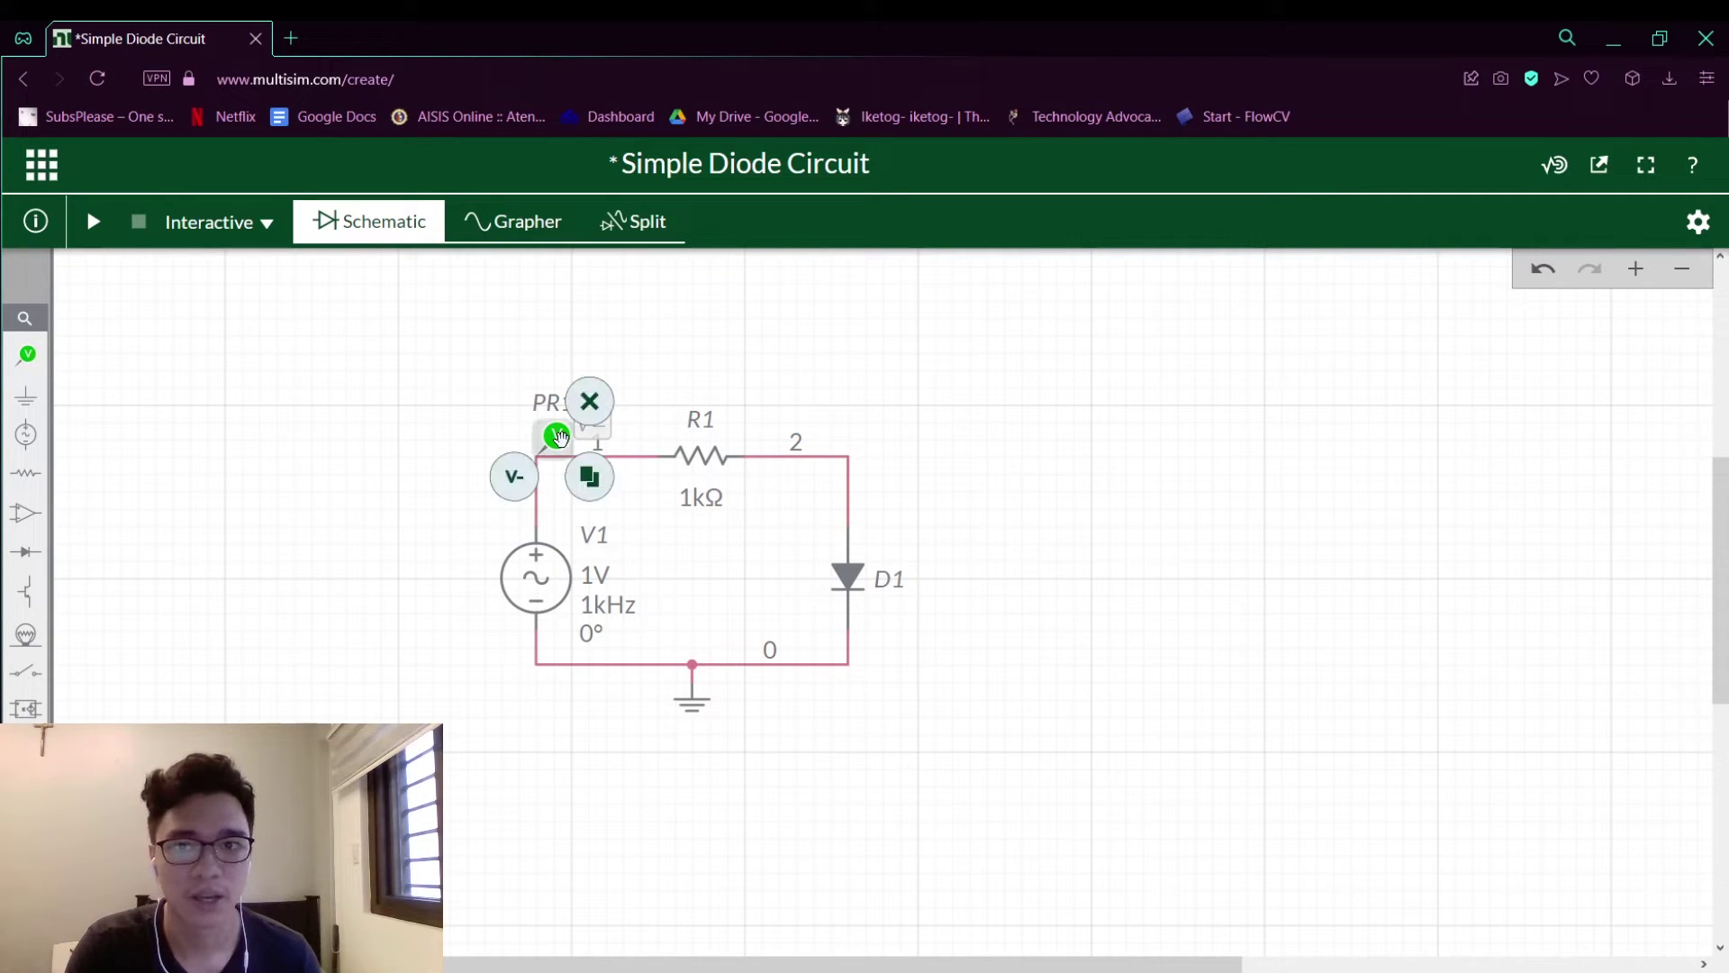
click(1714, 225)
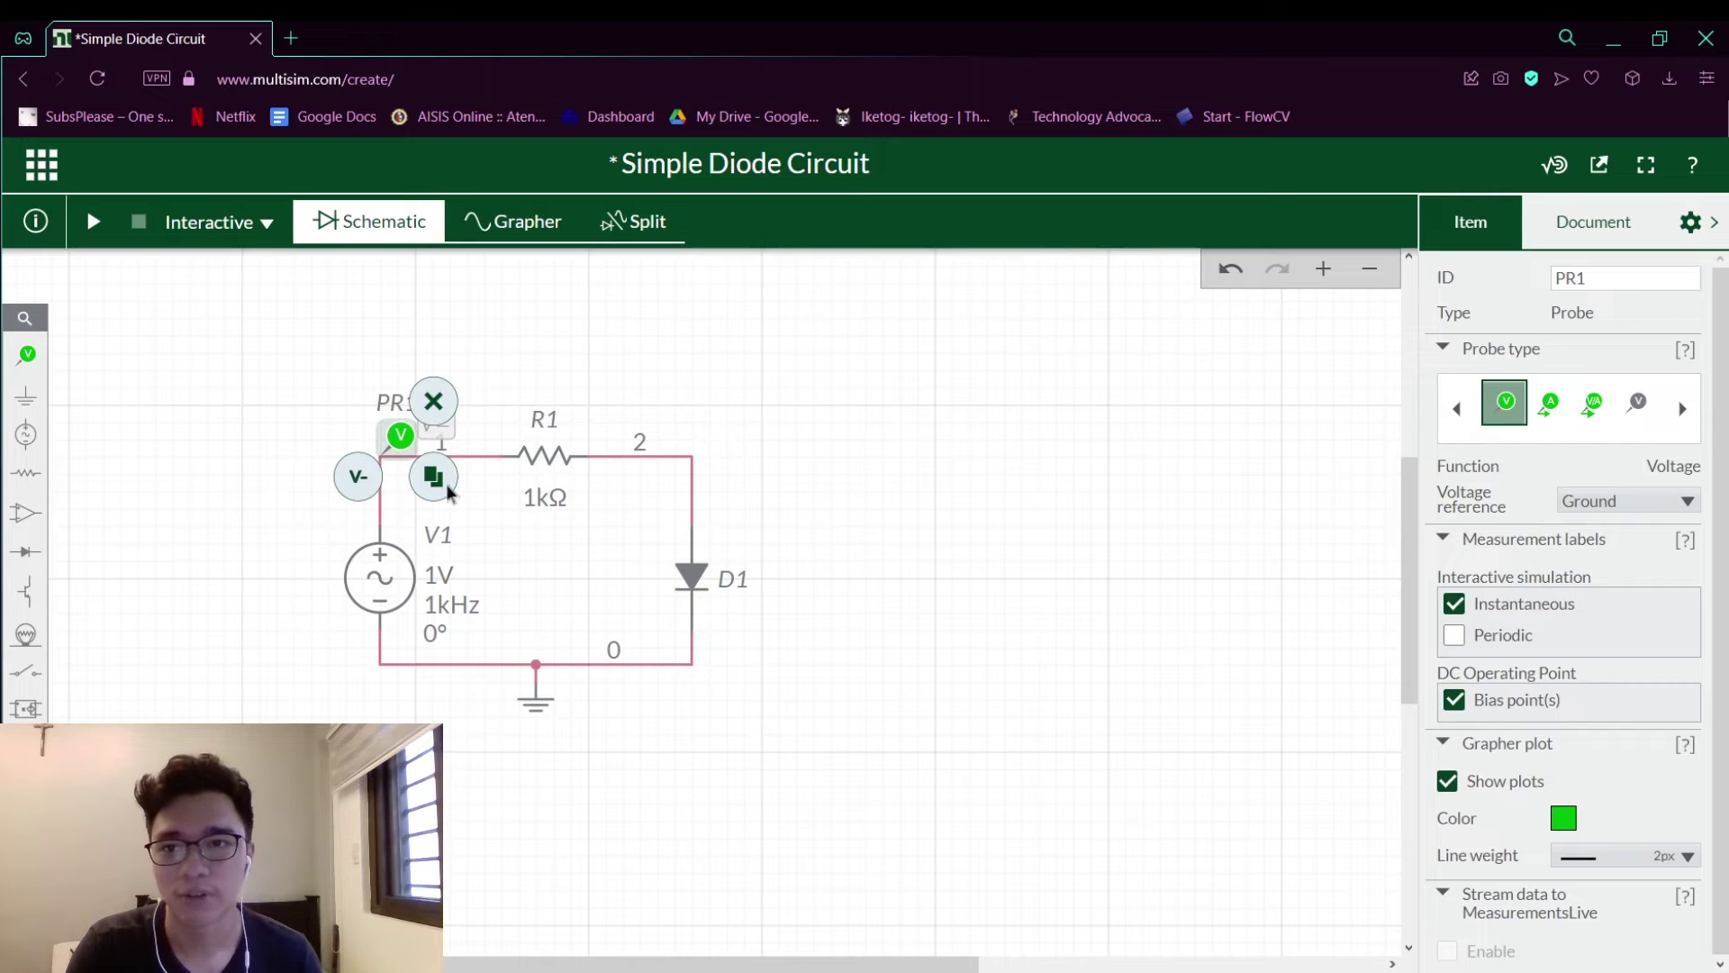
click(1621, 501)
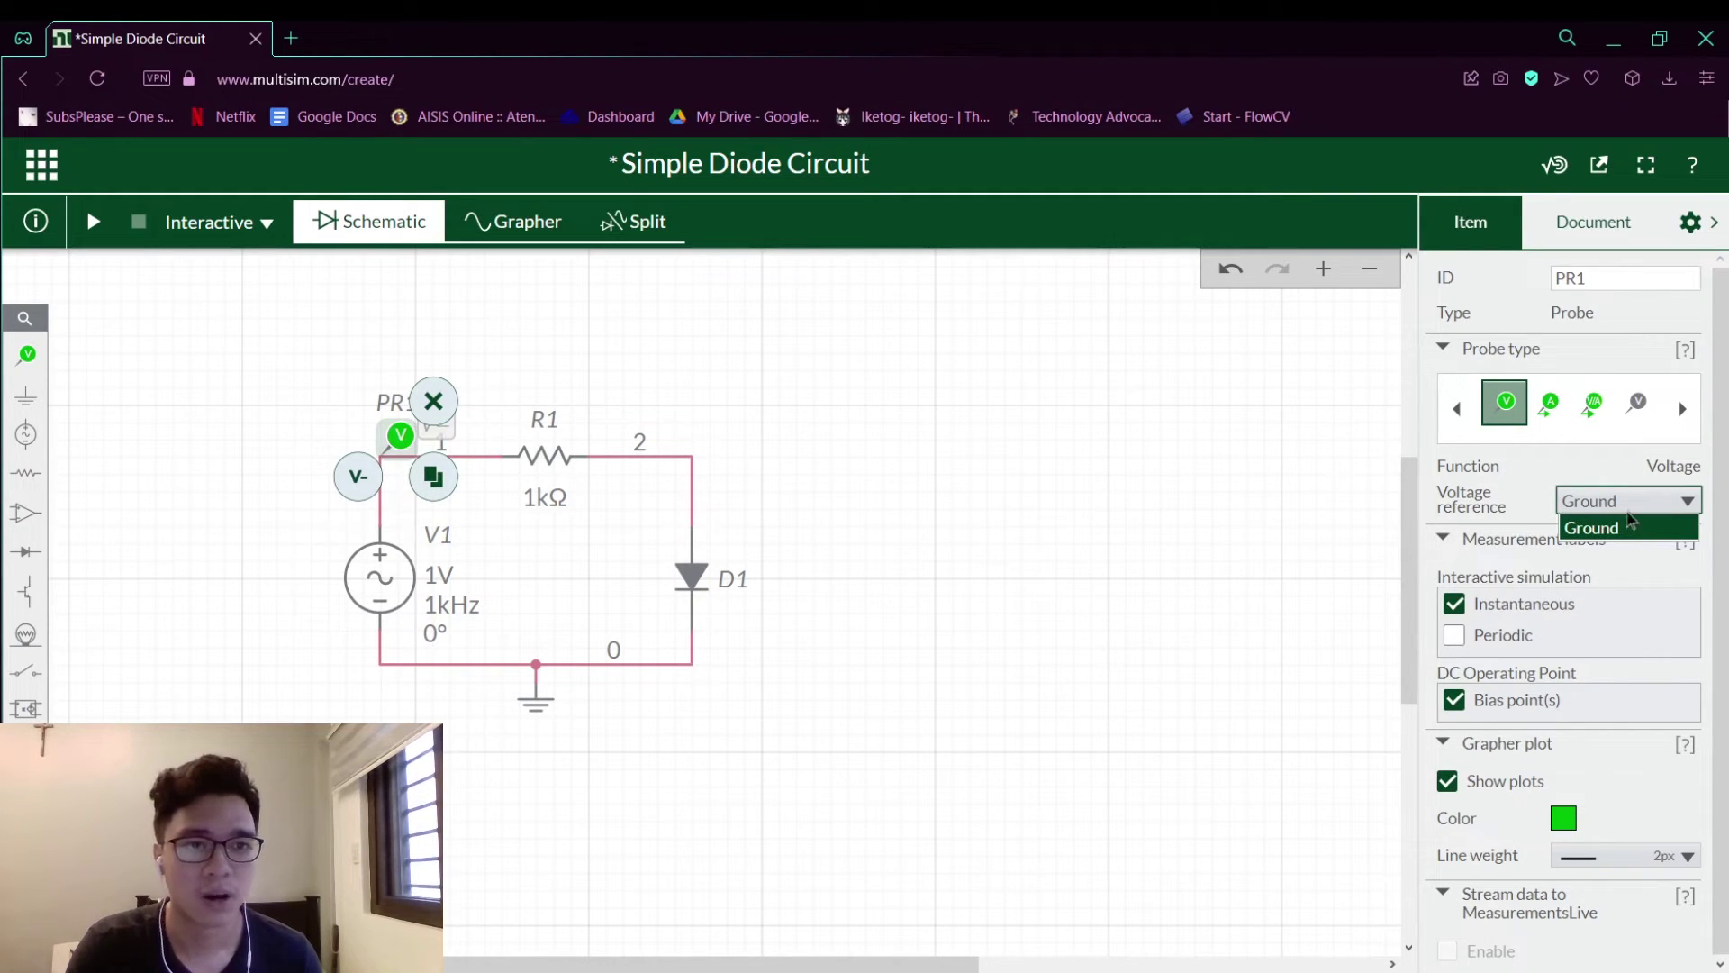
click(255, 579)
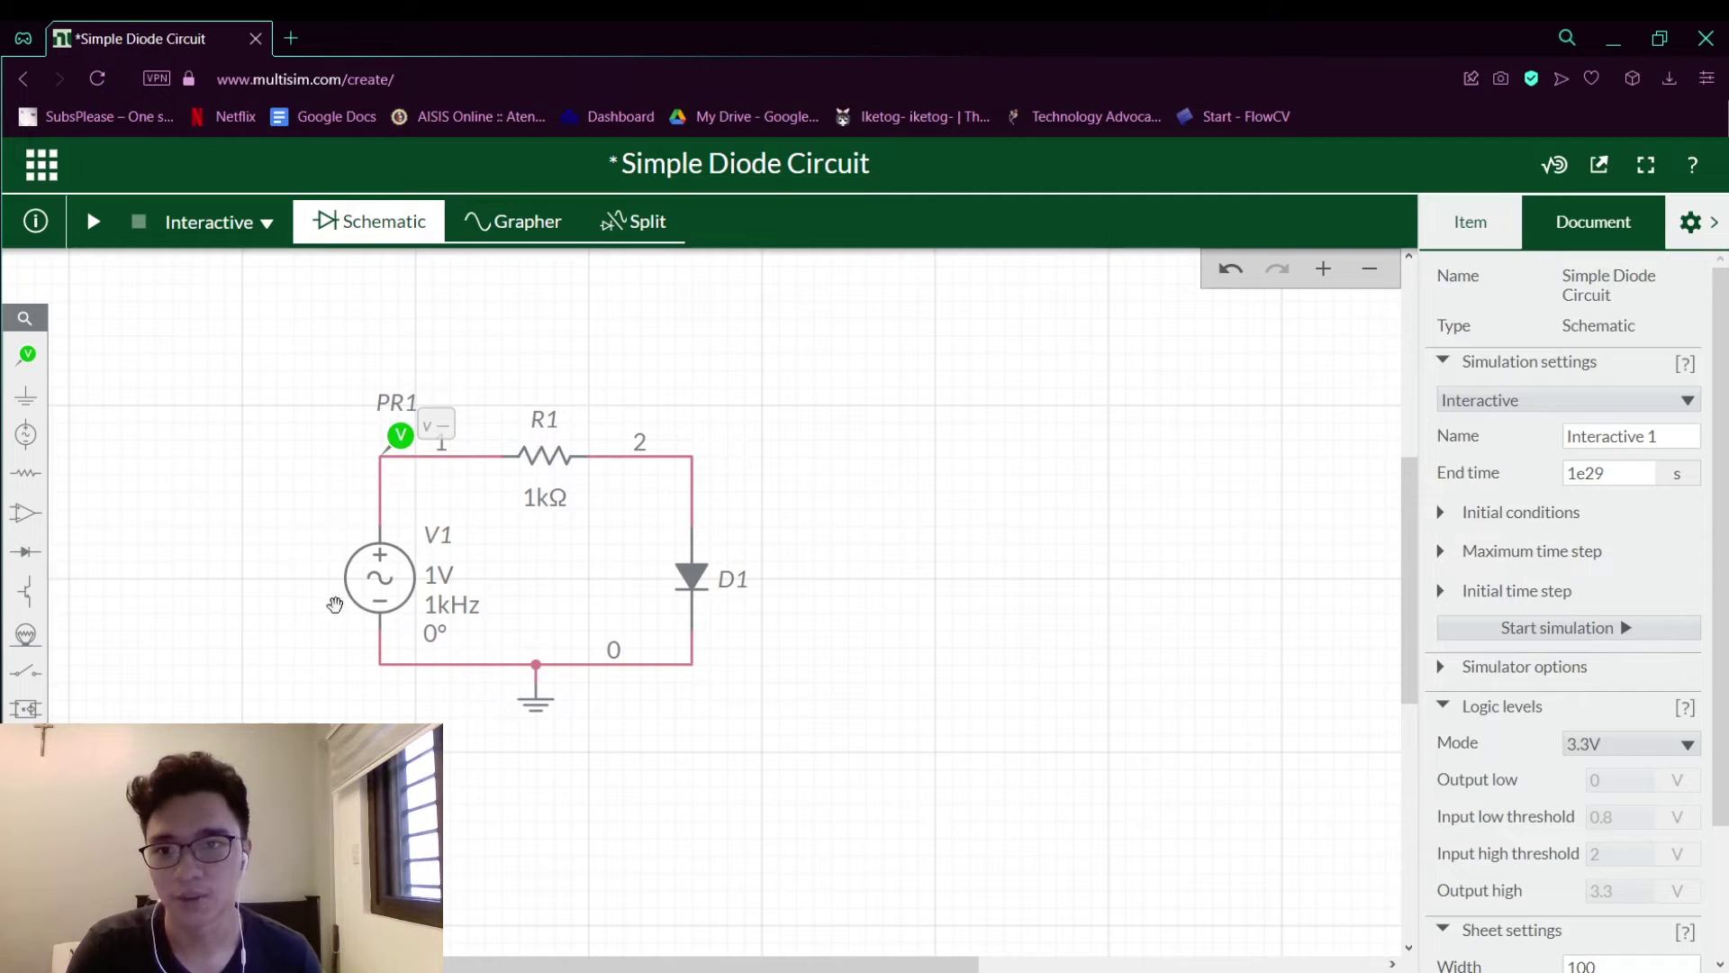
Place a second voltage probe on the wire between the AC source and the resistor, close to the resistor's left end
click(27, 354)
click(145, 416)
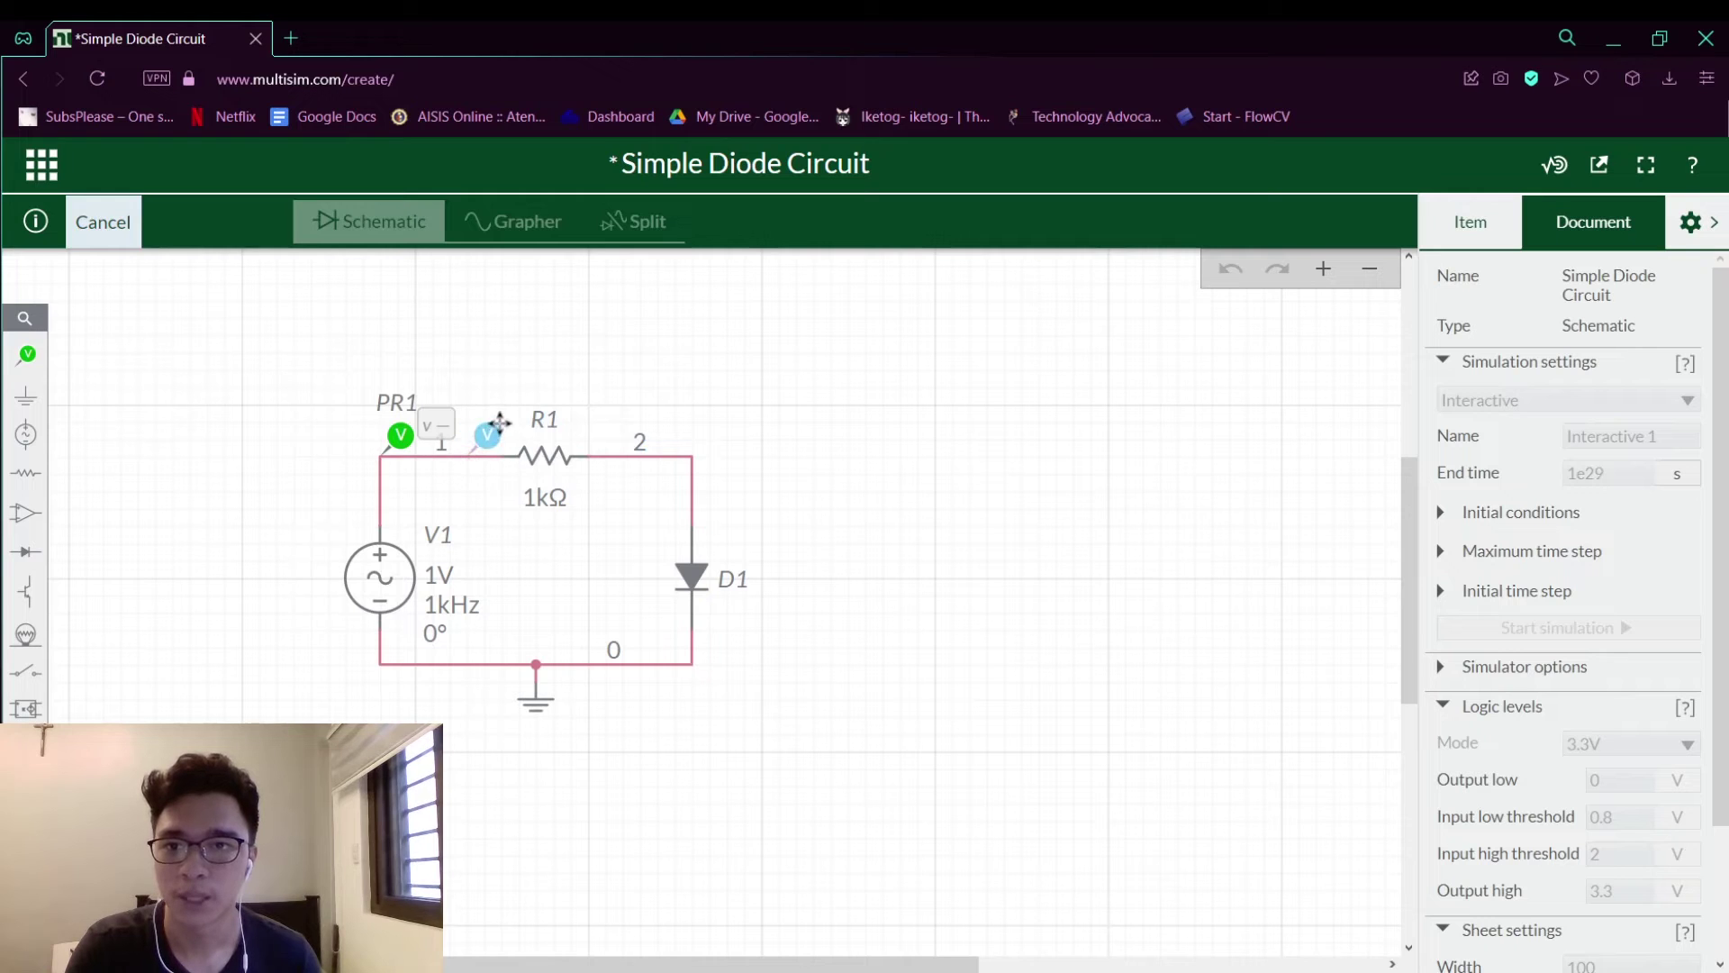
click(491, 431)
Place a voltage reference probe on the wire between the resistor and the diode, close to the resistor's right end
click(27, 354)
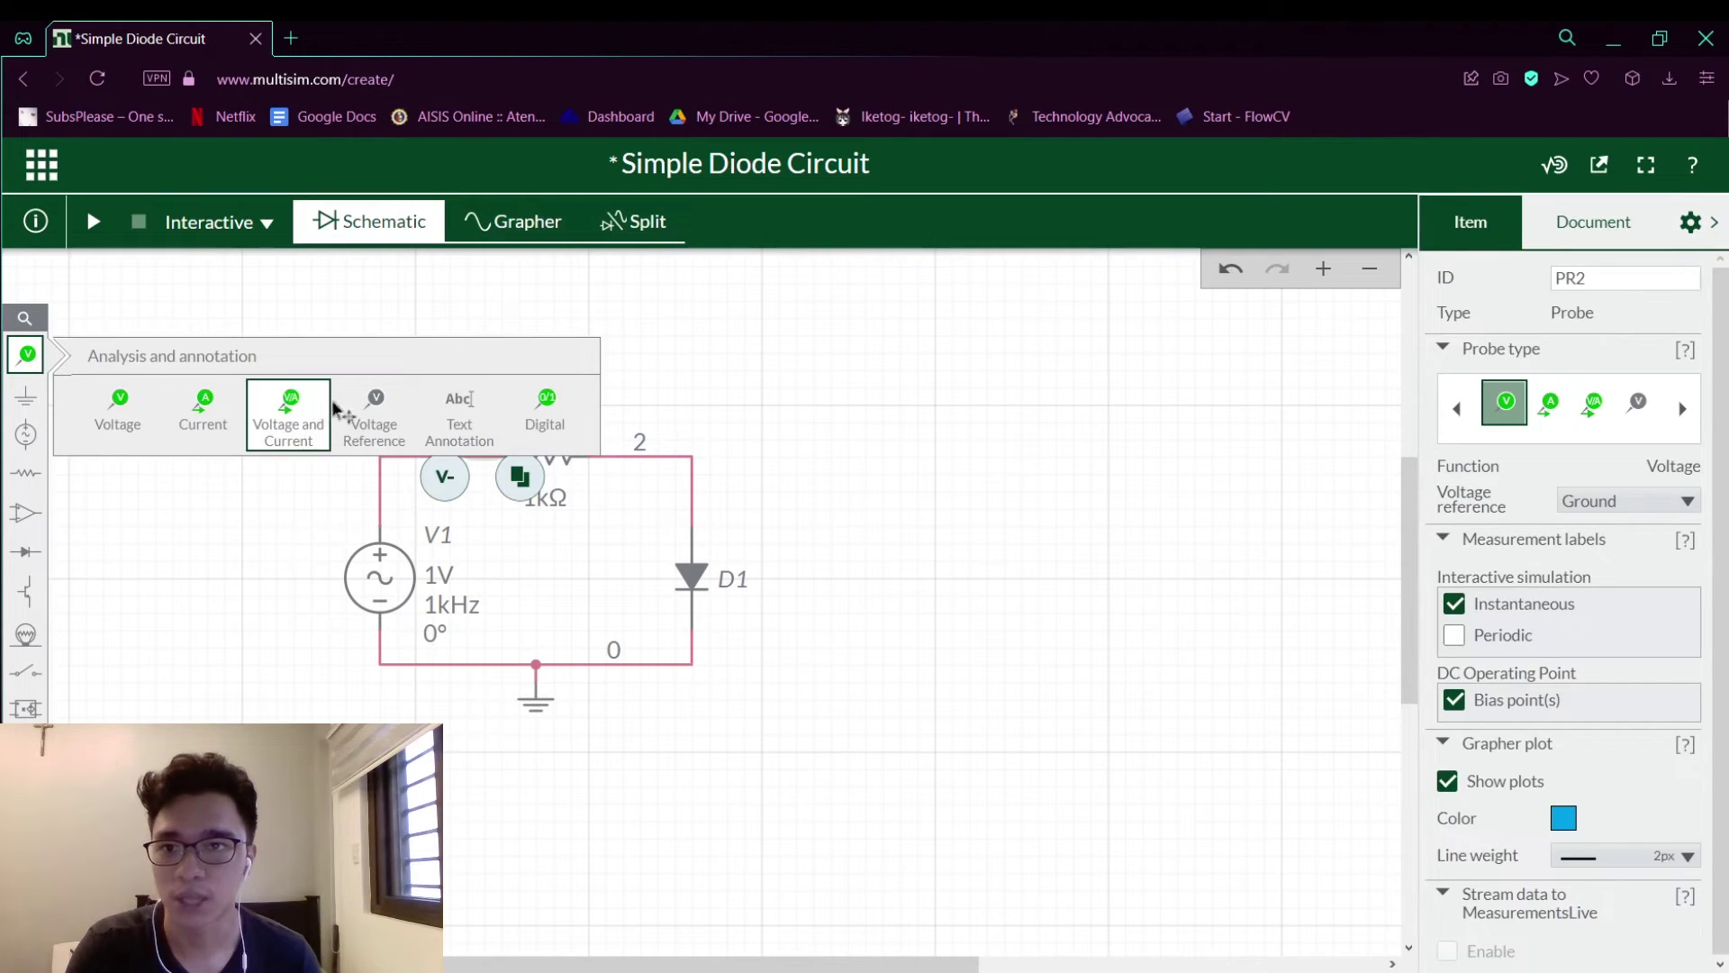
click(374, 400)
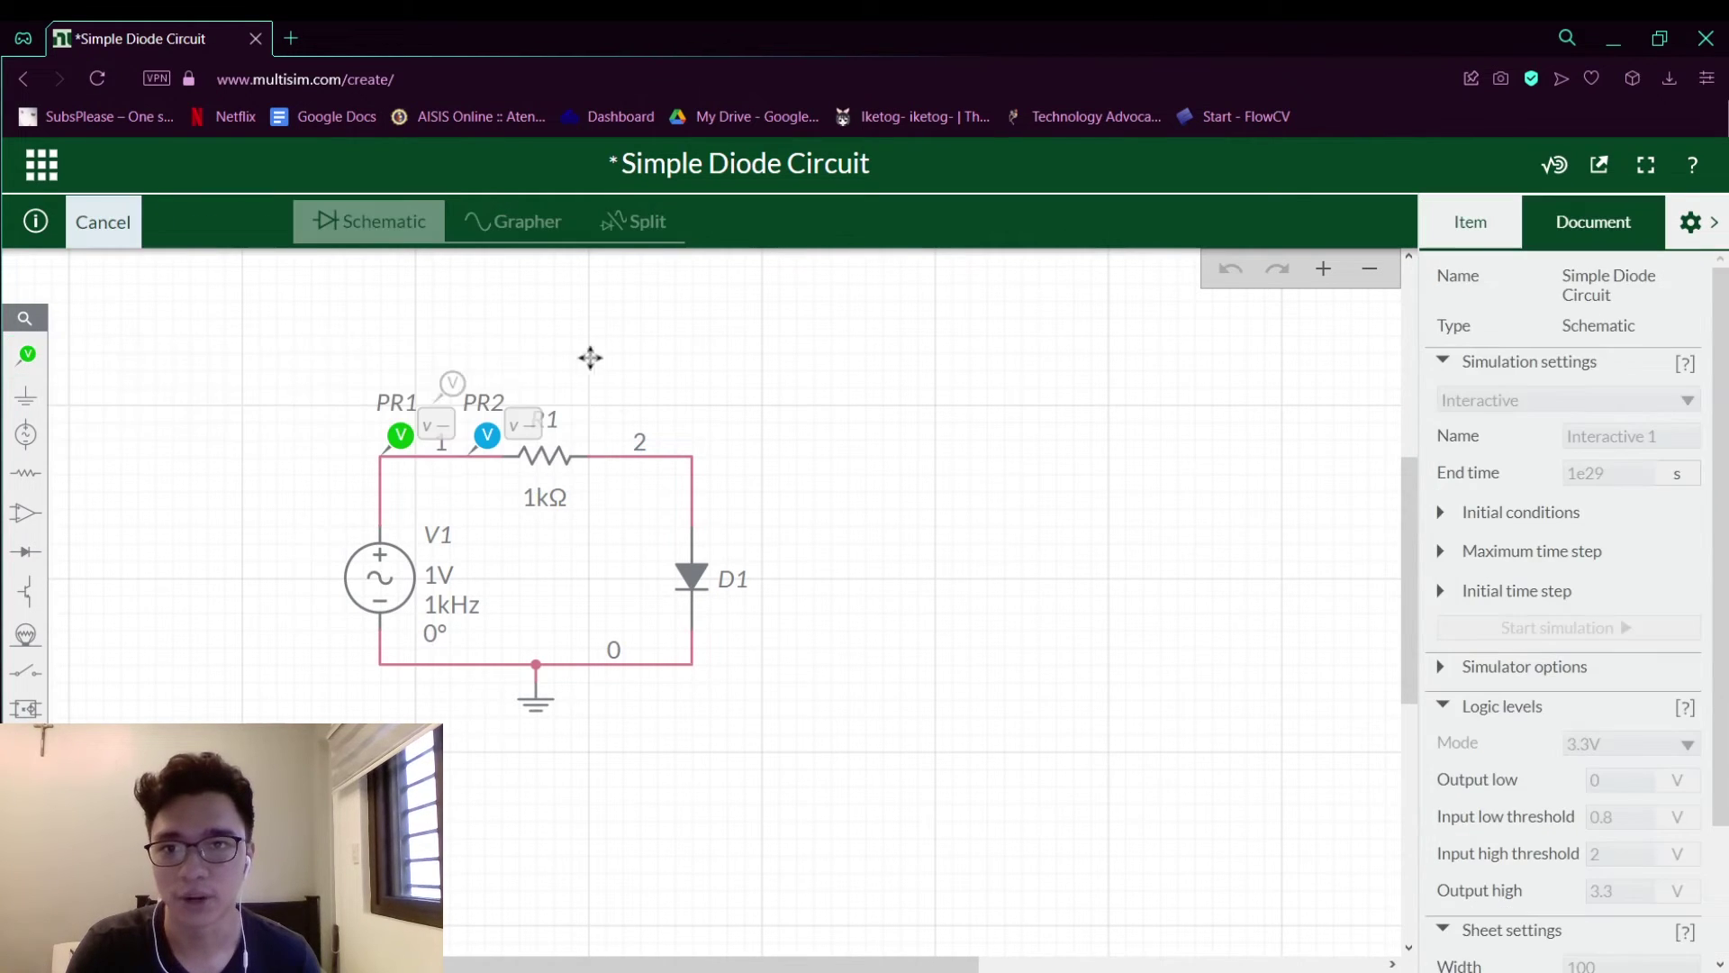
click(643, 422)
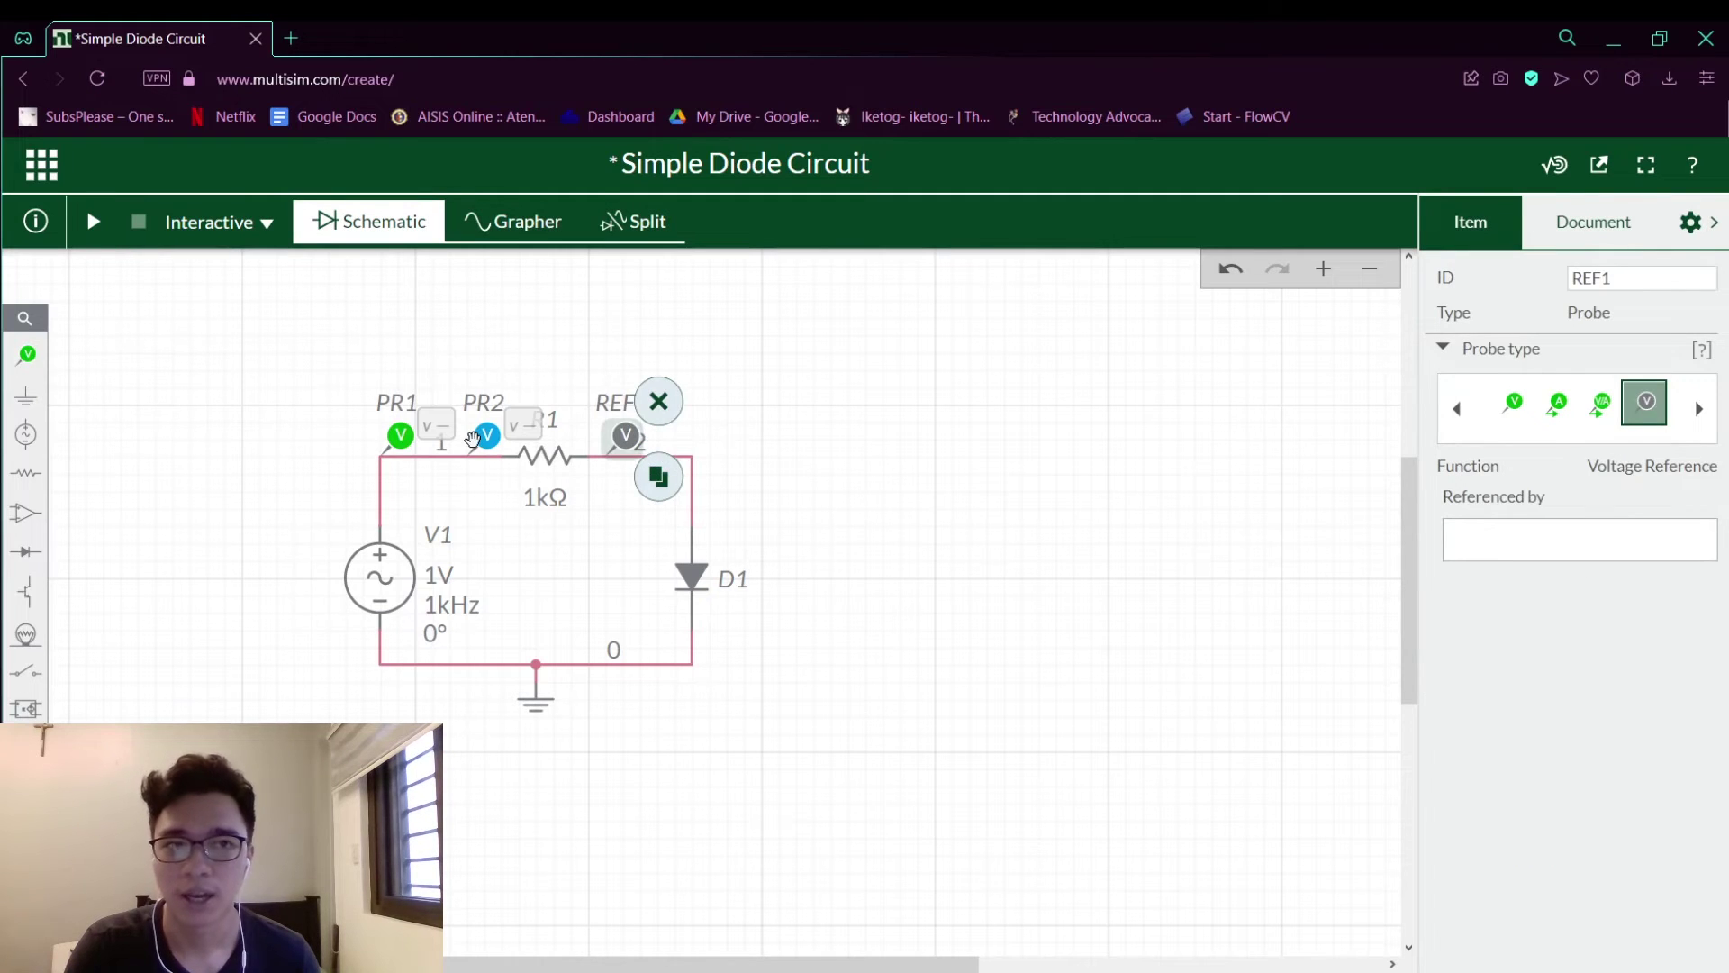
Set the voltage reference of probe PR2 to REF1 so that it measures across the resistor
click(487, 436)
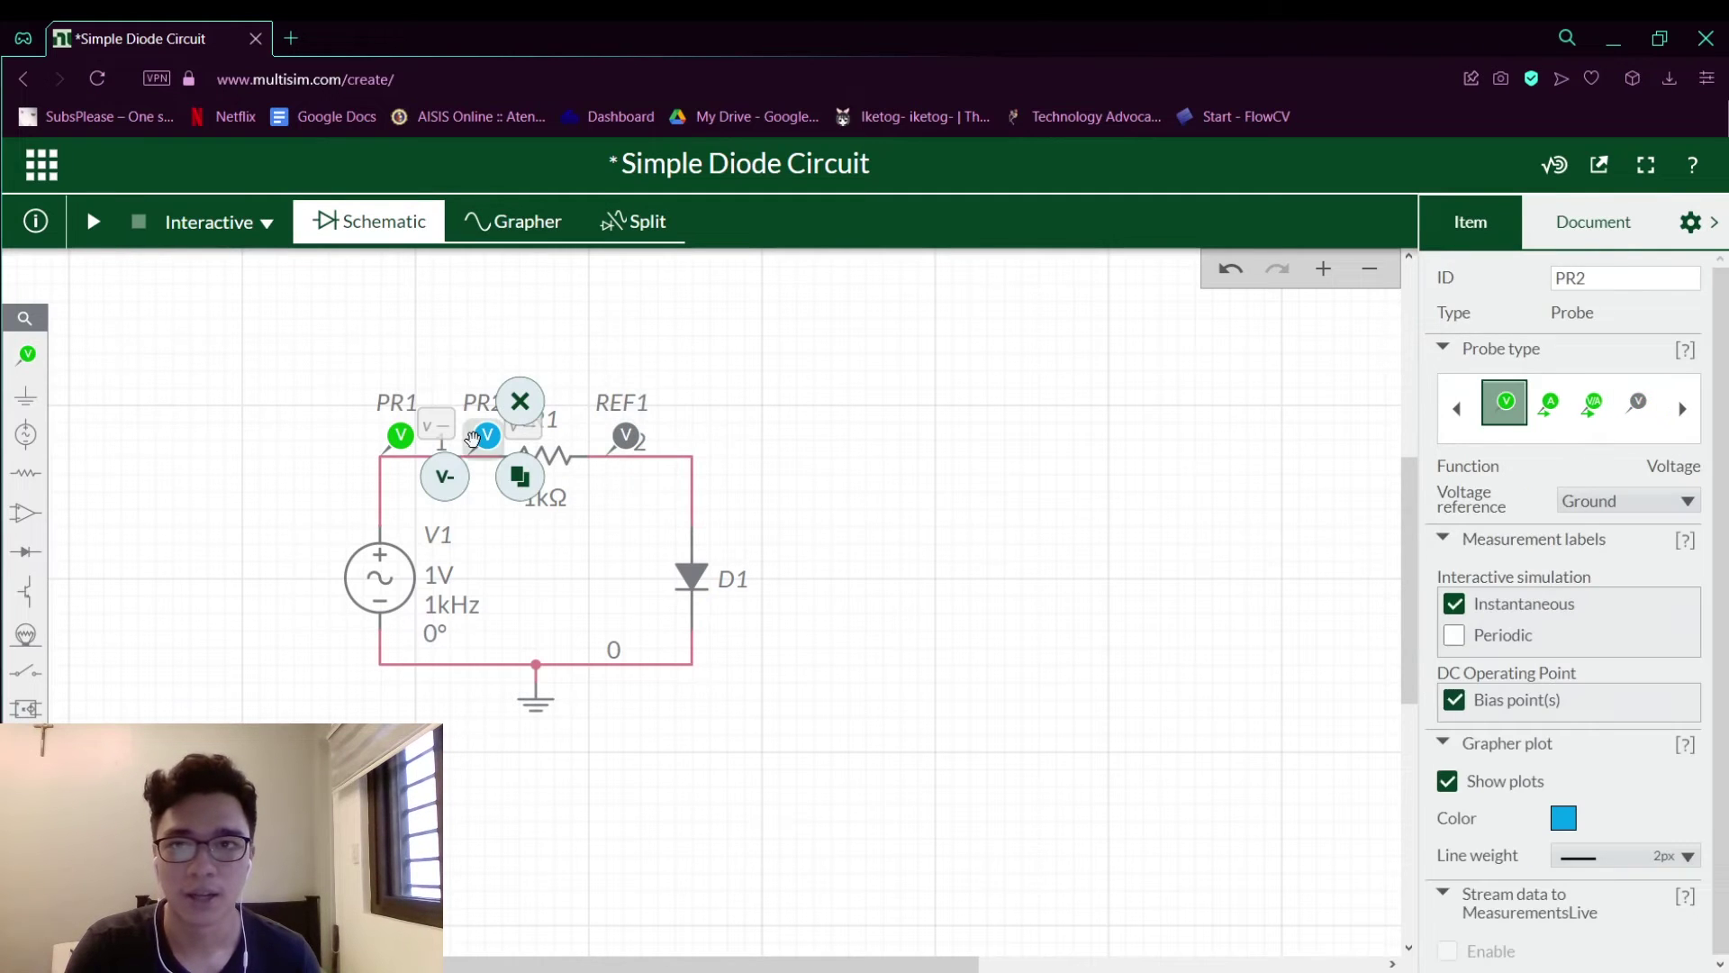
click(1666, 502)
click(1665, 553)
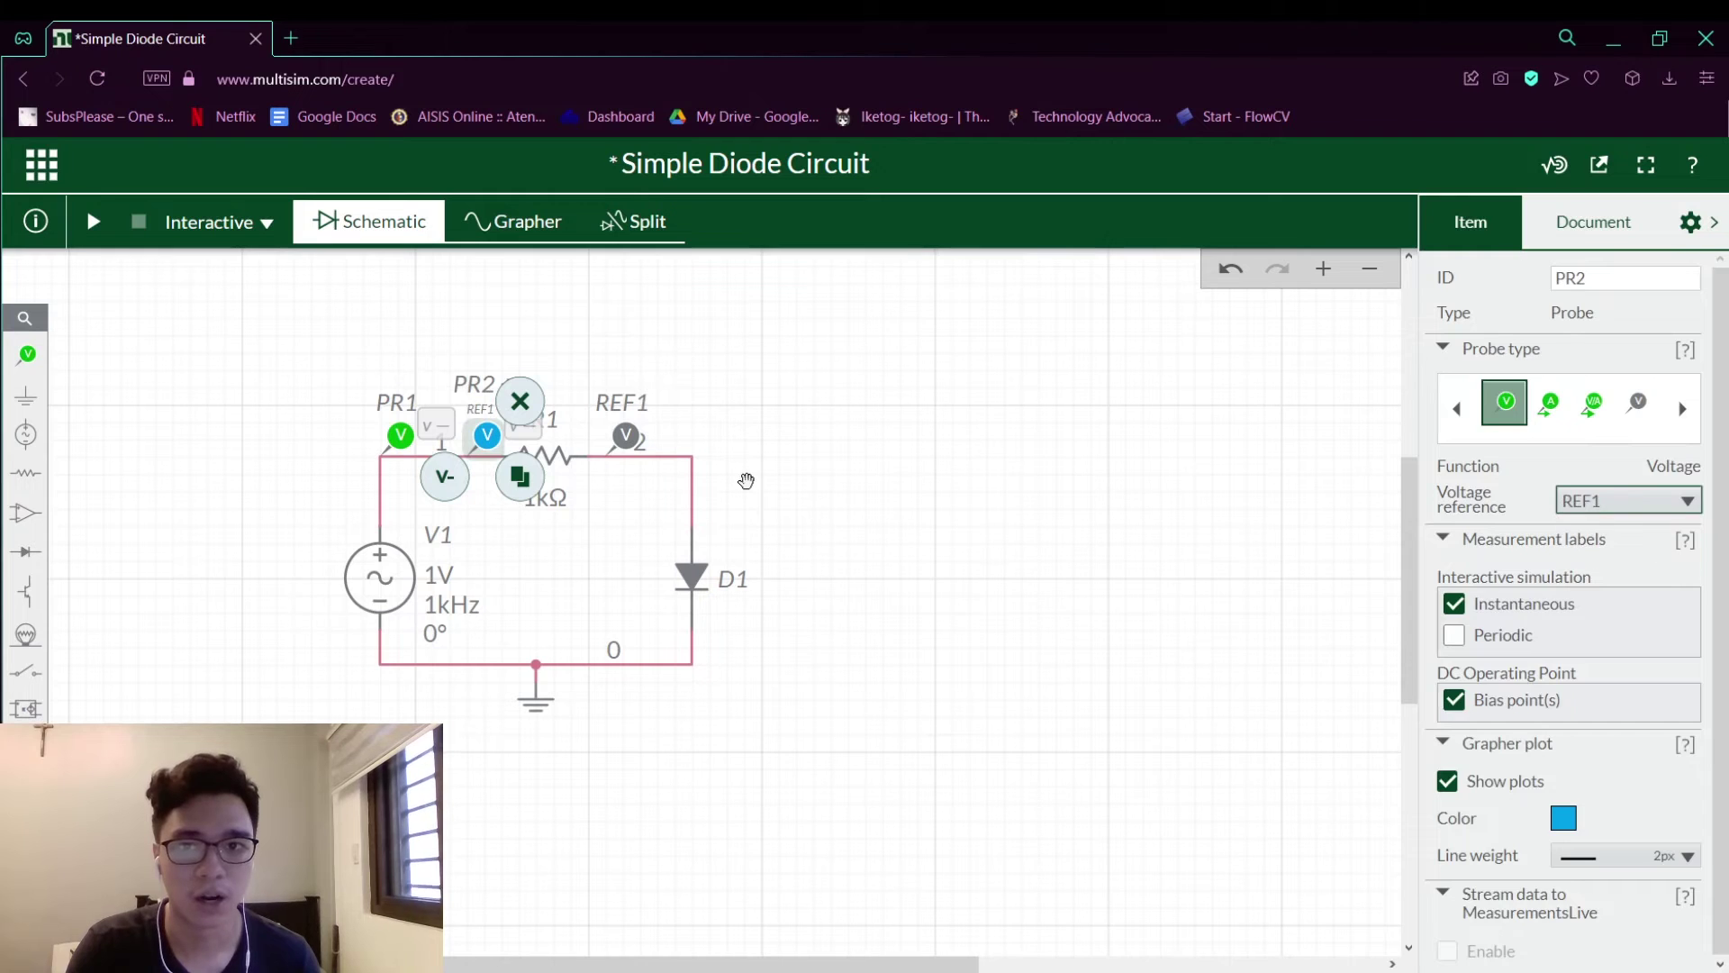
click(766, 438)
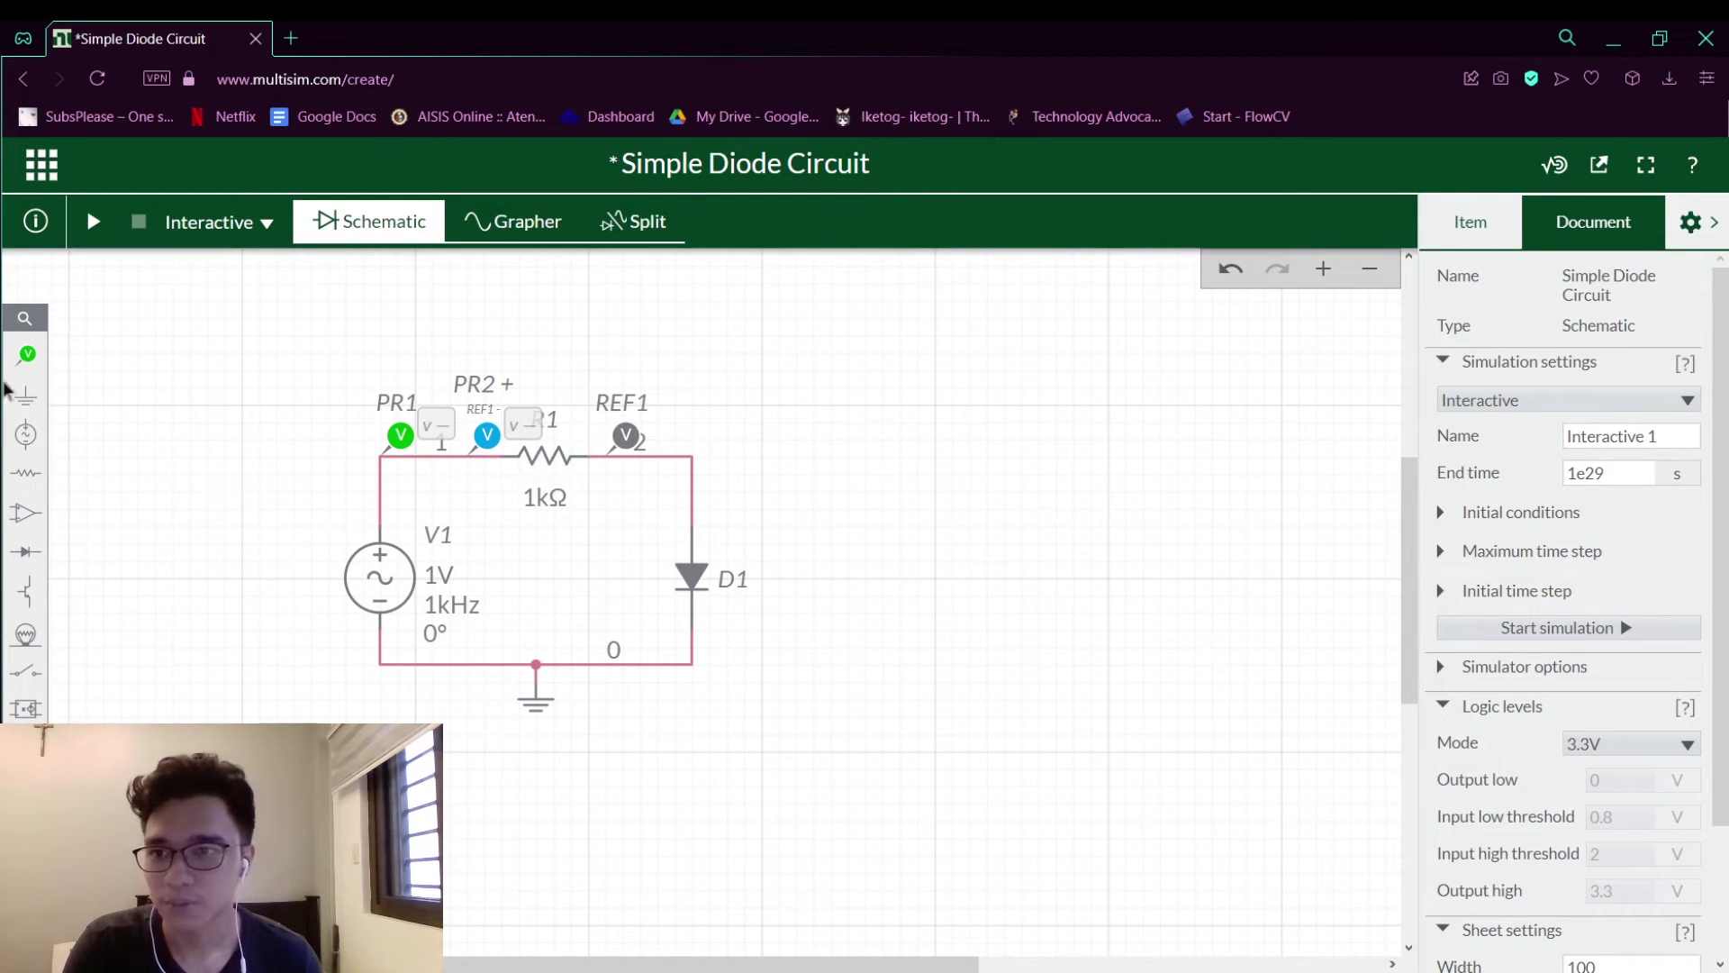
Place a third voltage probe at the upper-right corner of the loop, on the wire above the diode
click(27, 354)
click(131, 404)
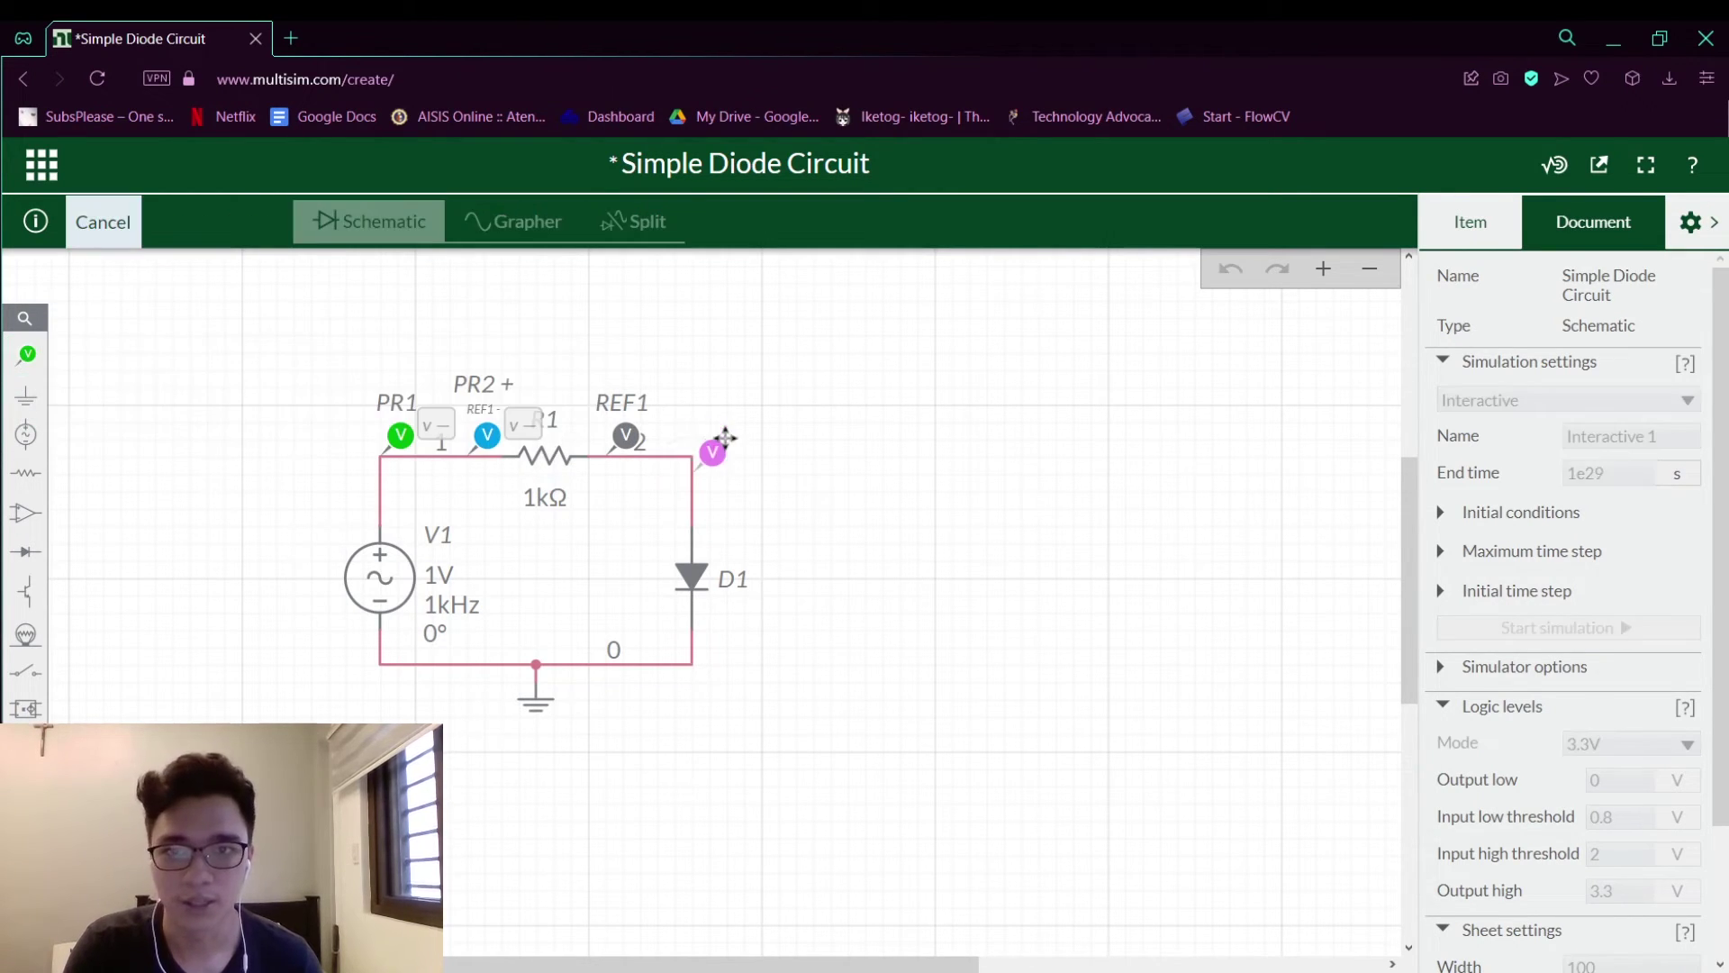
click(724, 424)
click(958, 423)
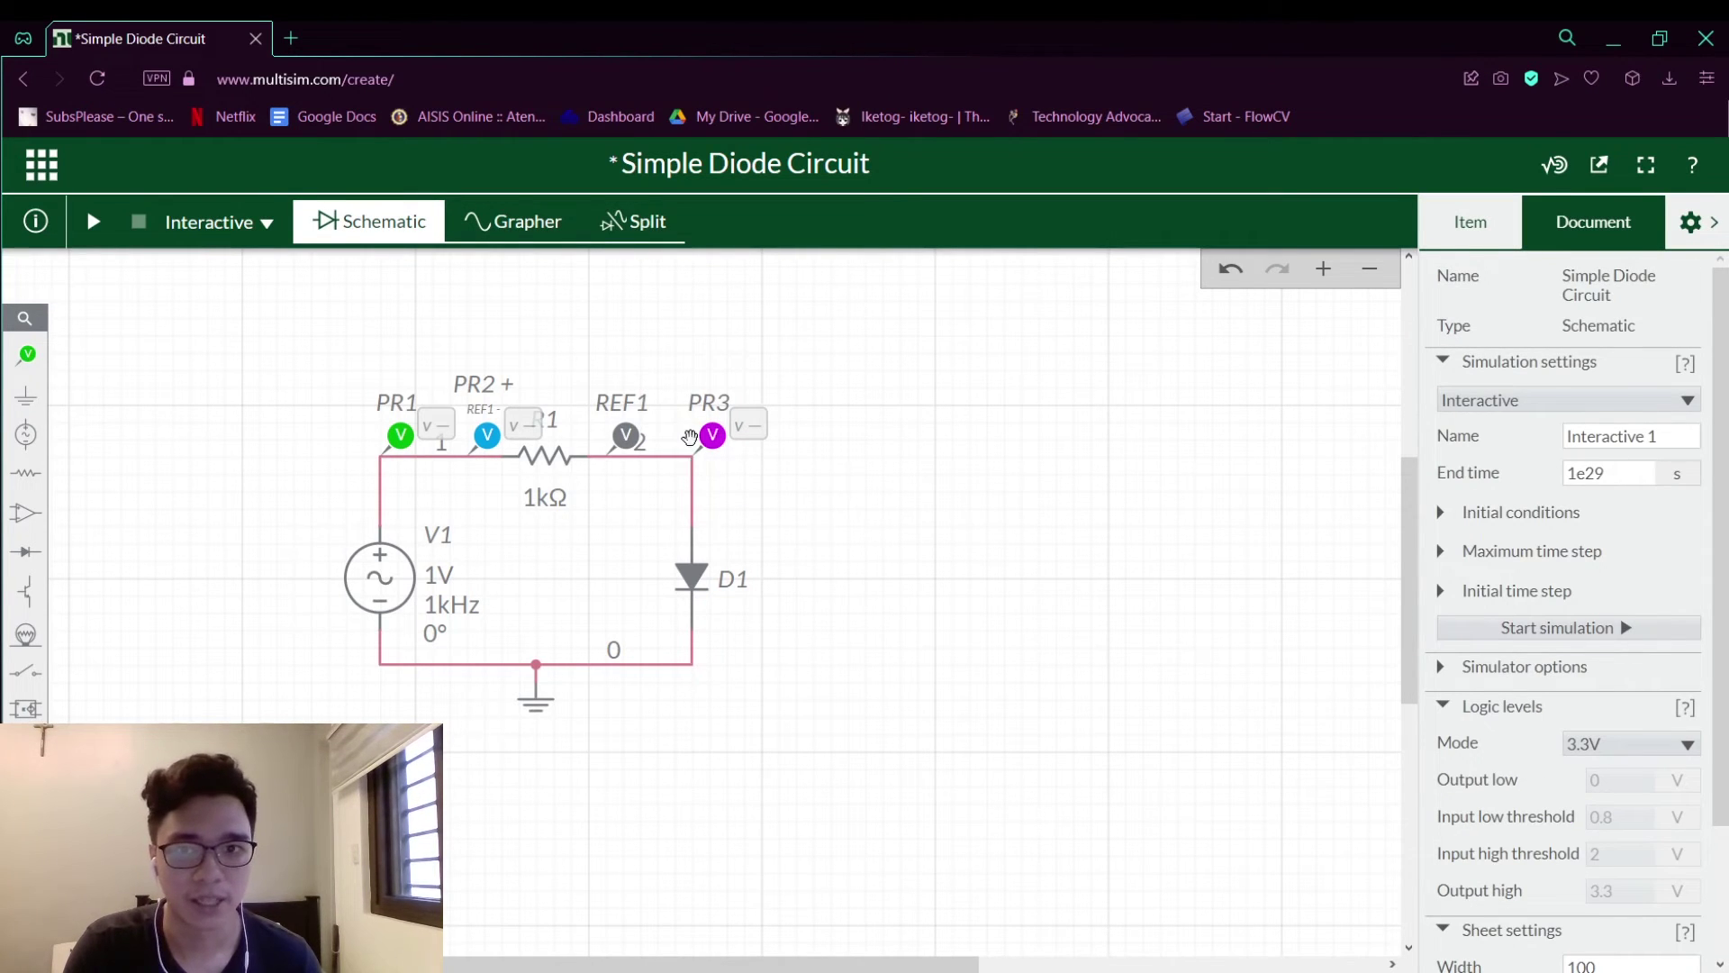
Check the voltage reference setting of the probe above the diode
click(690, 438)
click(1657, 505)
click(1644, 509)
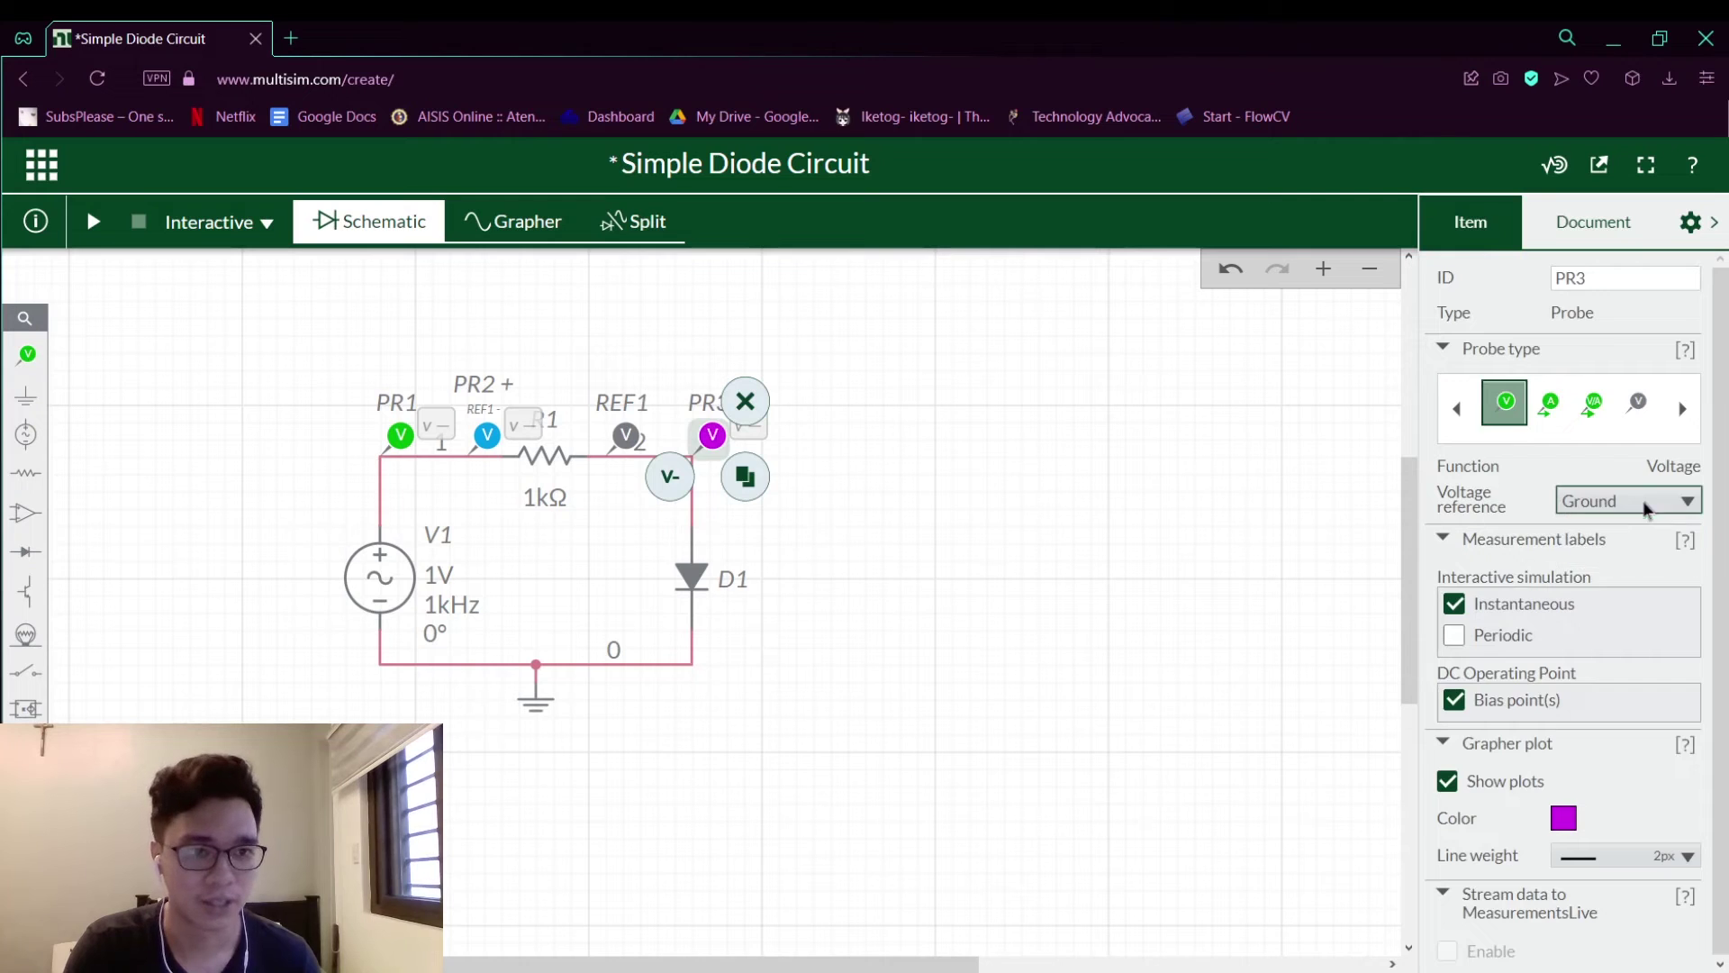
click(985, 547)
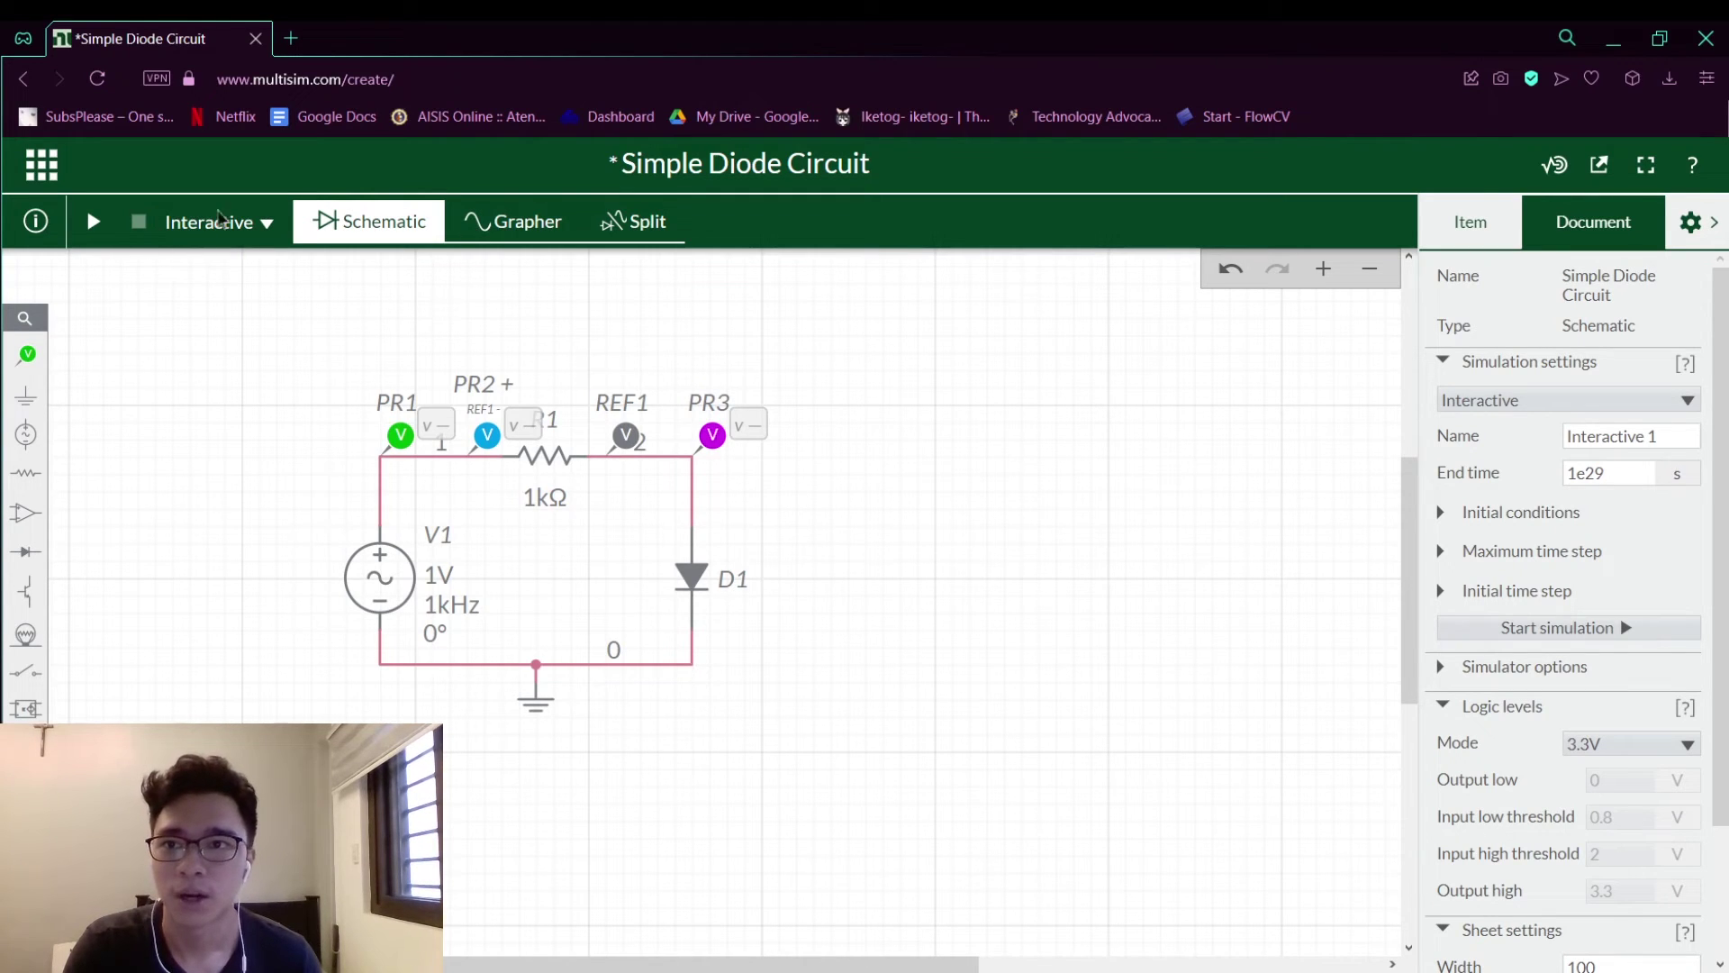
Set the simulation type to Transient and run the simulation
click(267, 223)
click(253, 276)
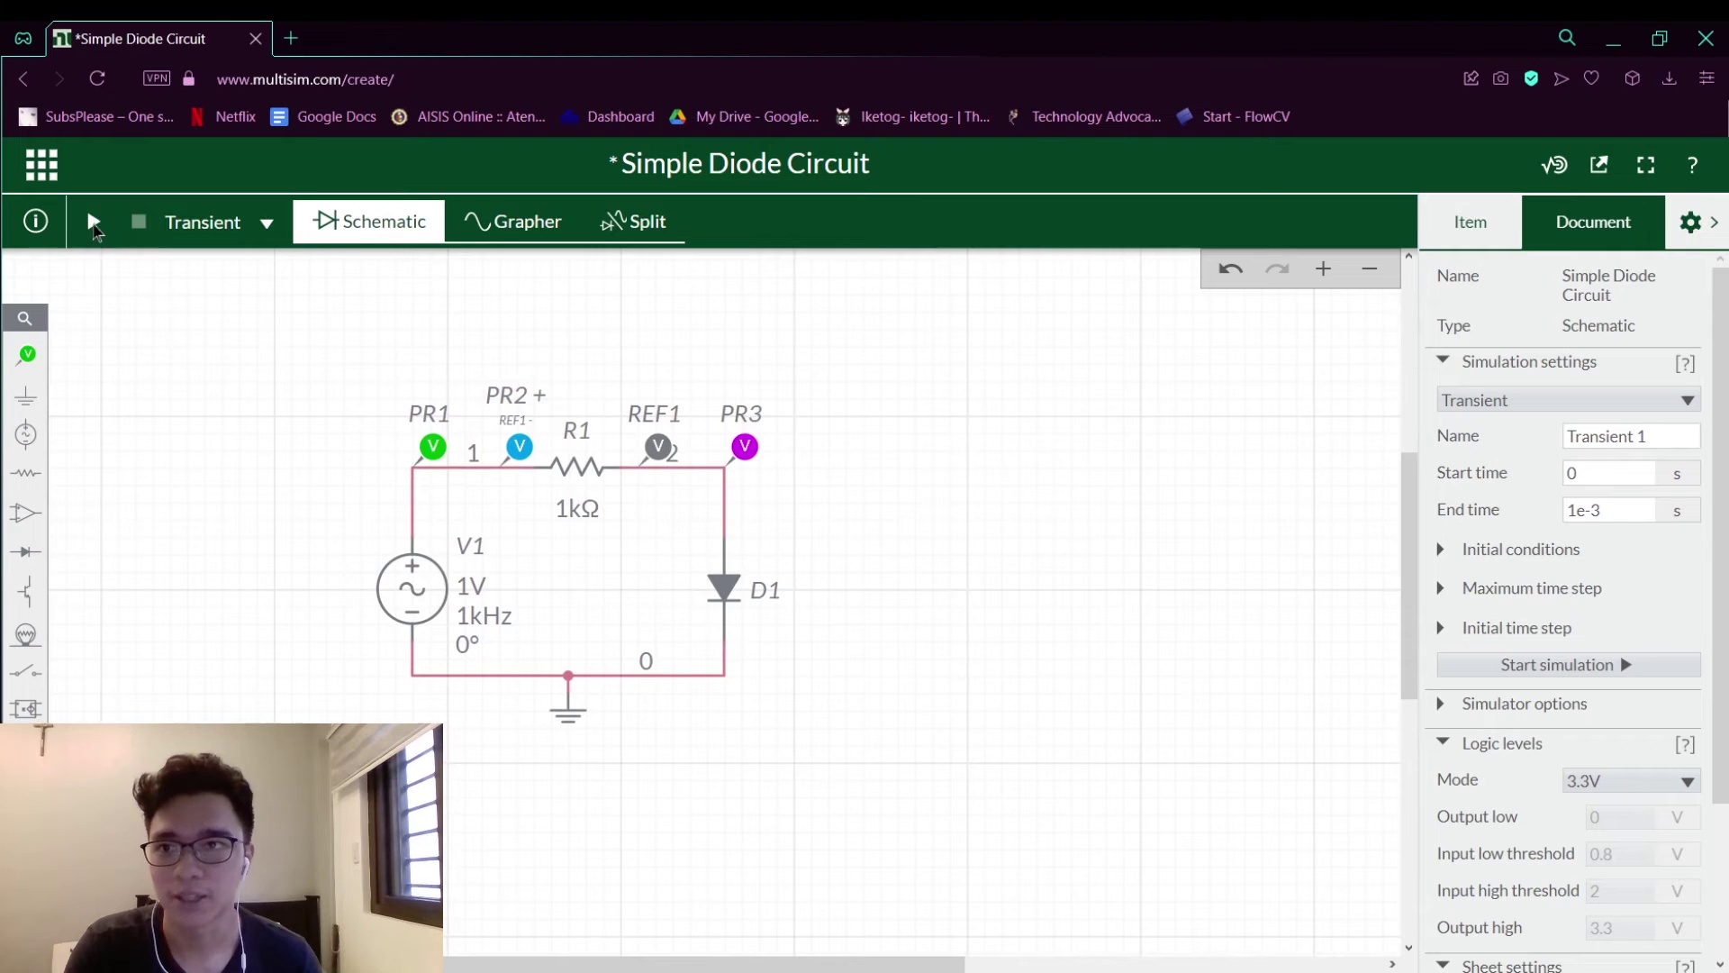
click(94, 225)
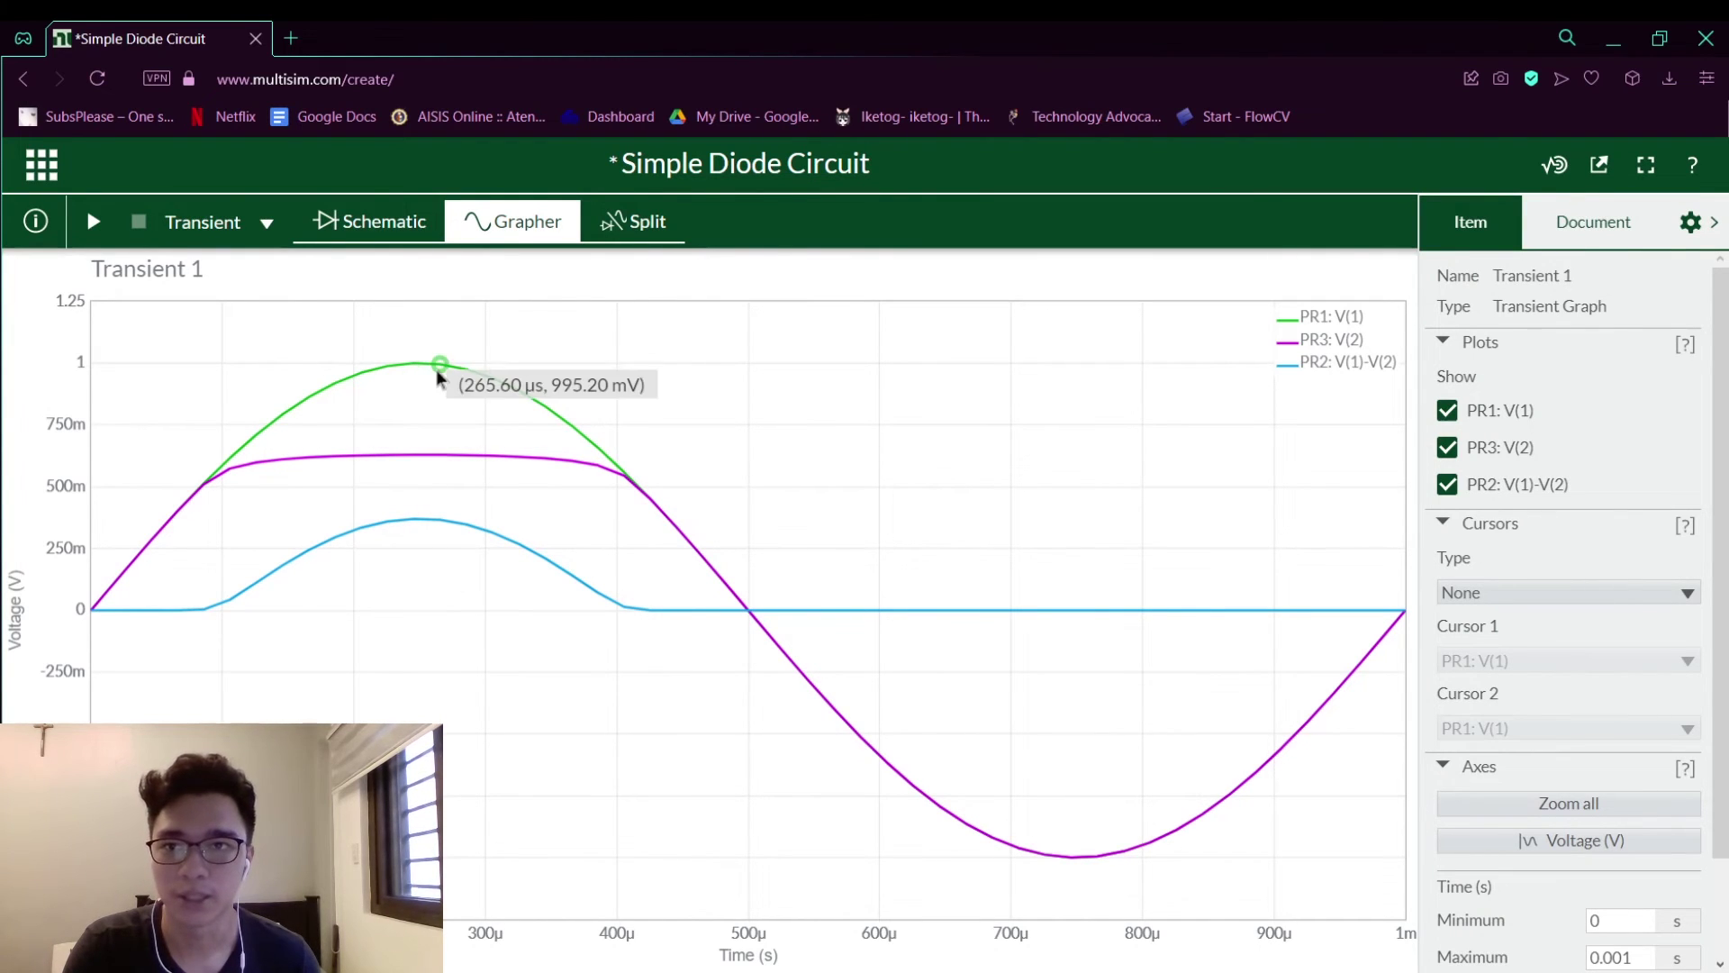
Show the schematic and the transient graph side by side, with the whole loop in view
mouse_move(424, 467)
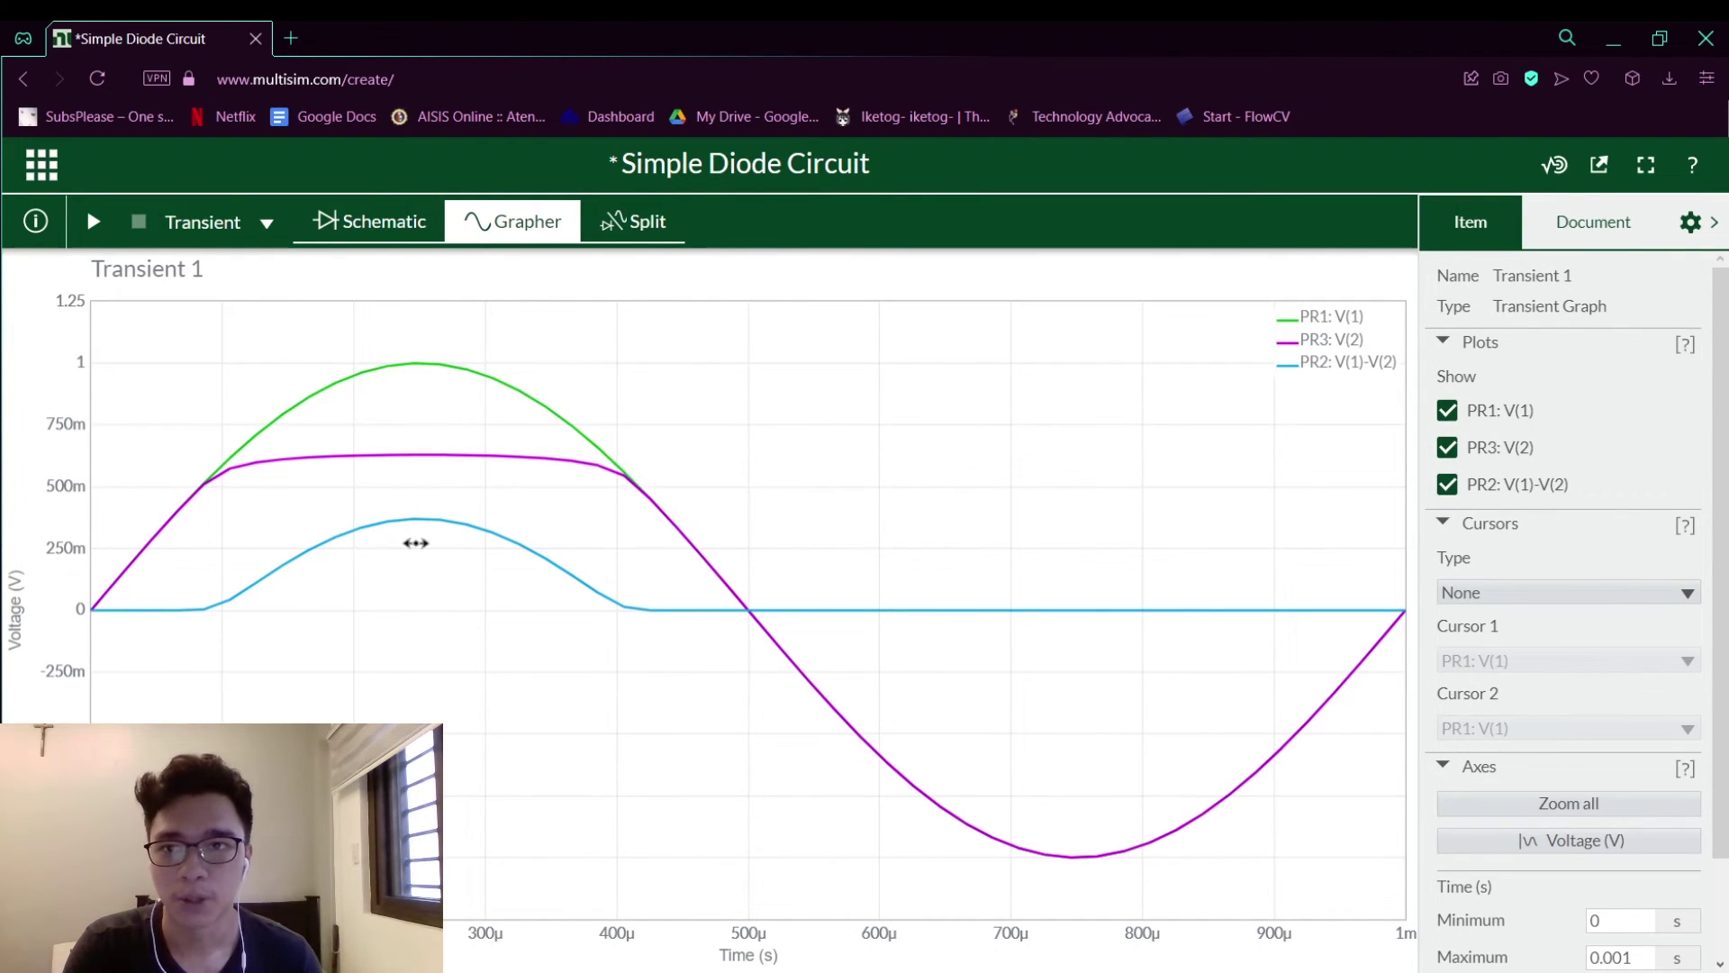
click(643, 234)
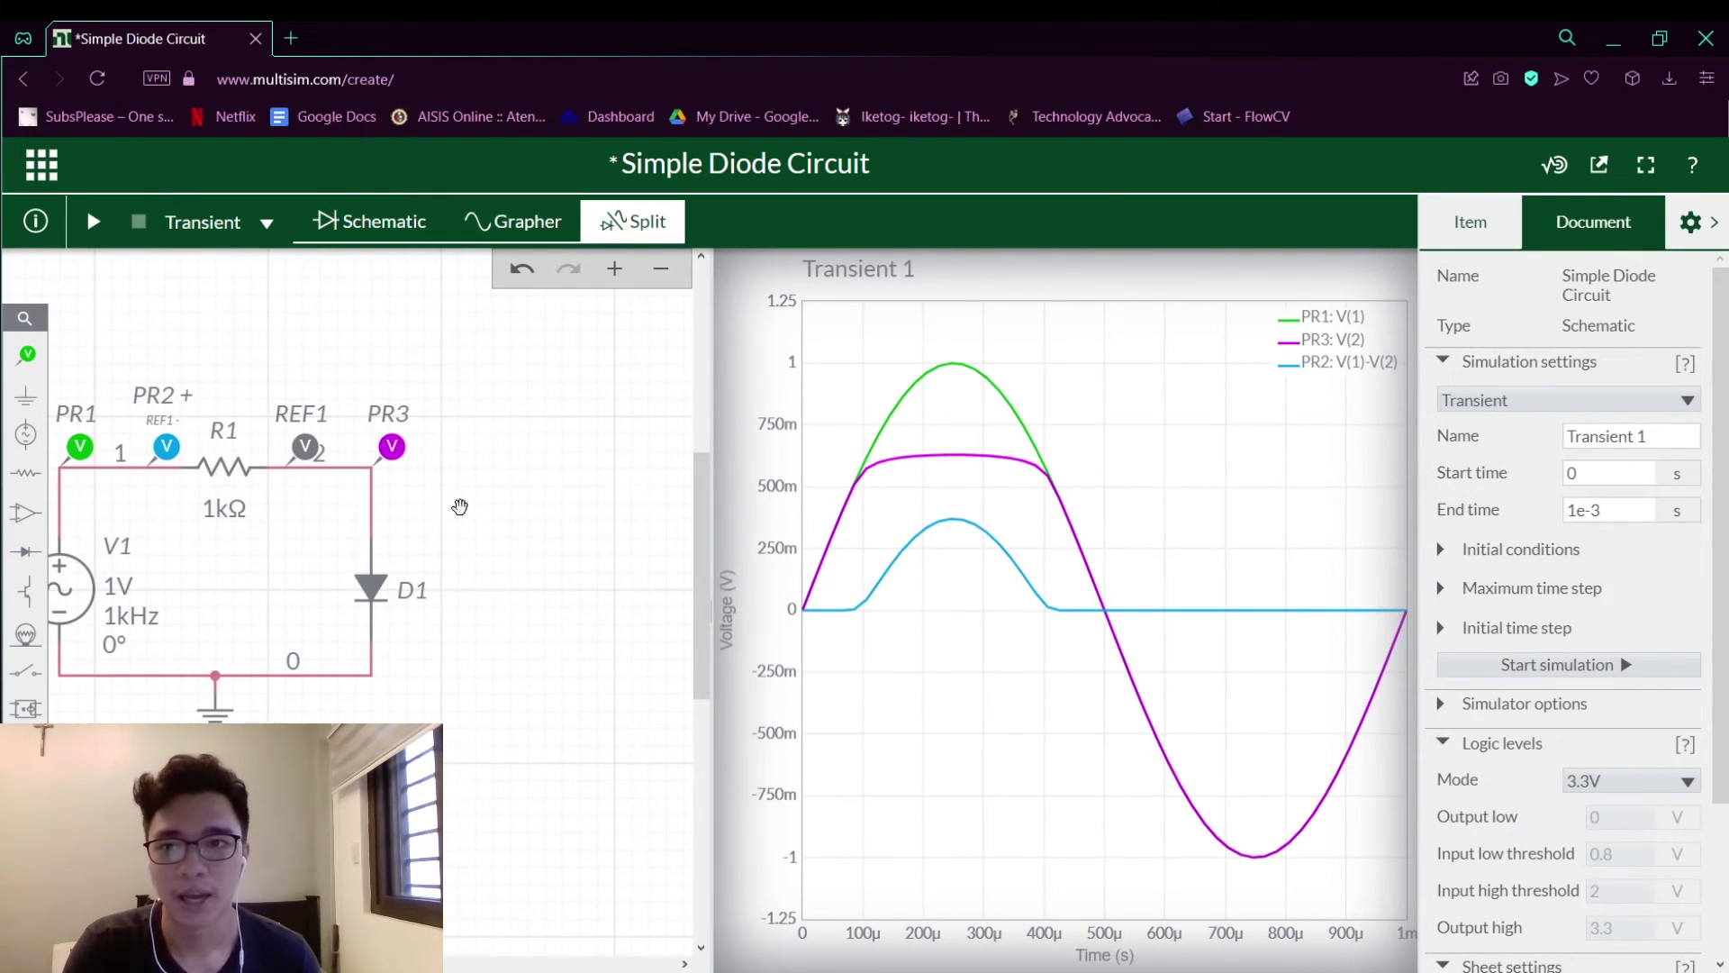
drag(618, 516, 592, 521)
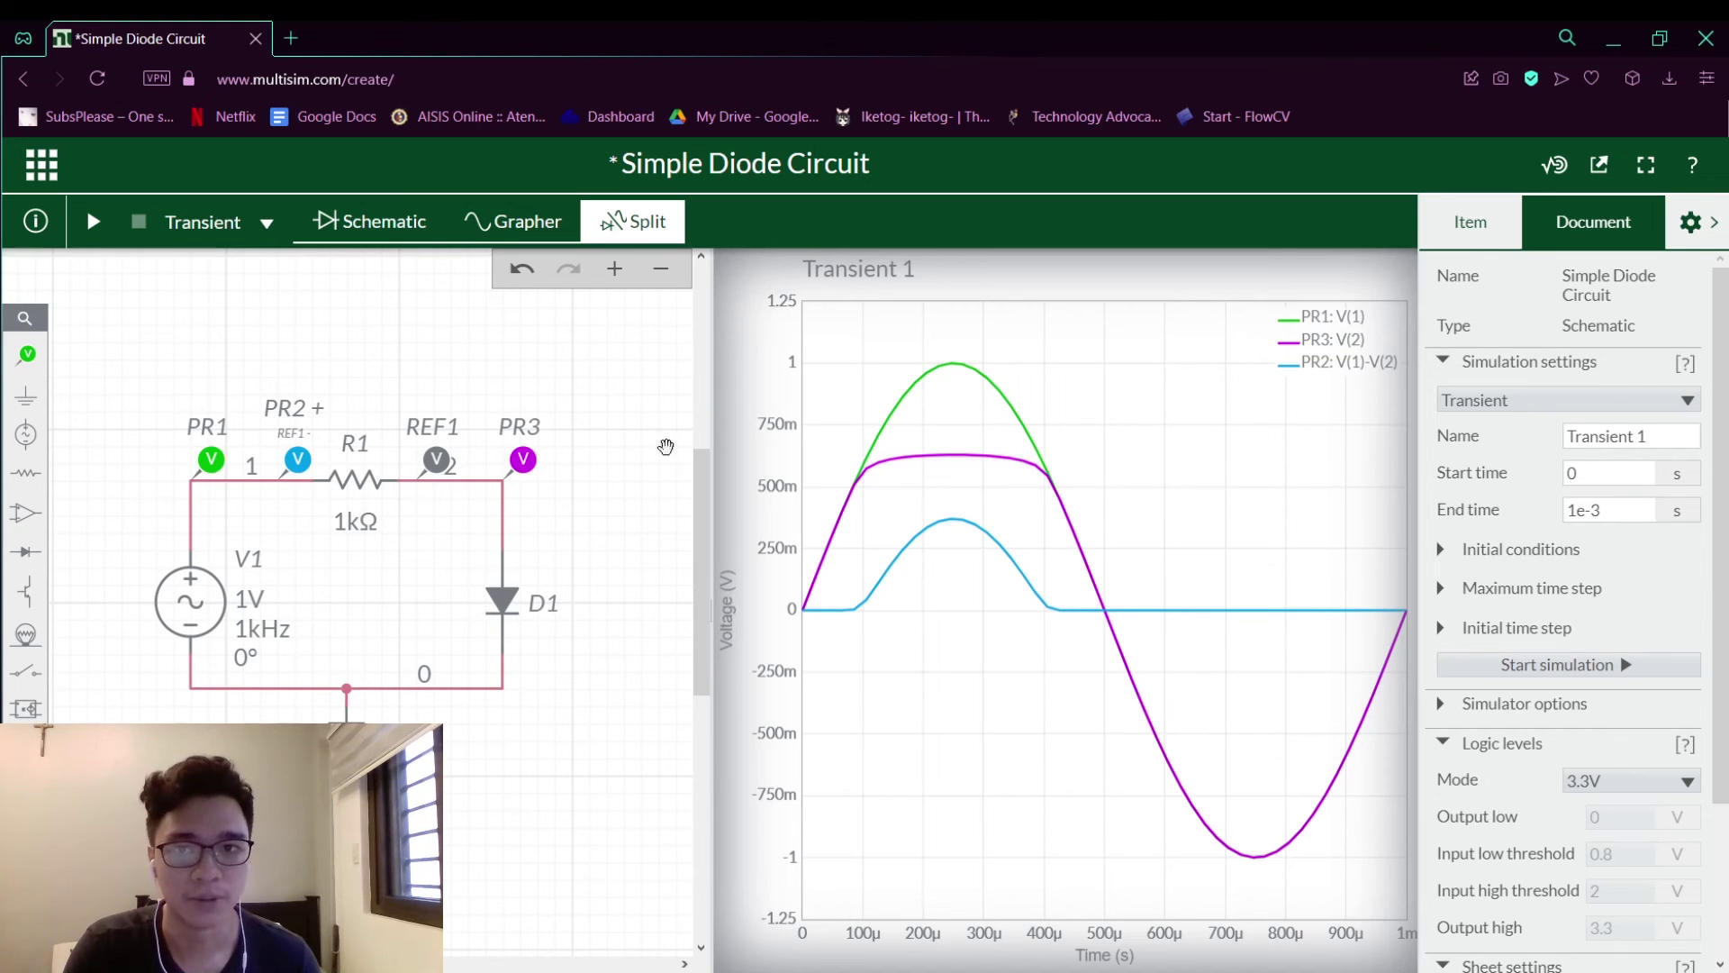
Switch the simulation type to Interactive and start the simulation
click(268, 224)
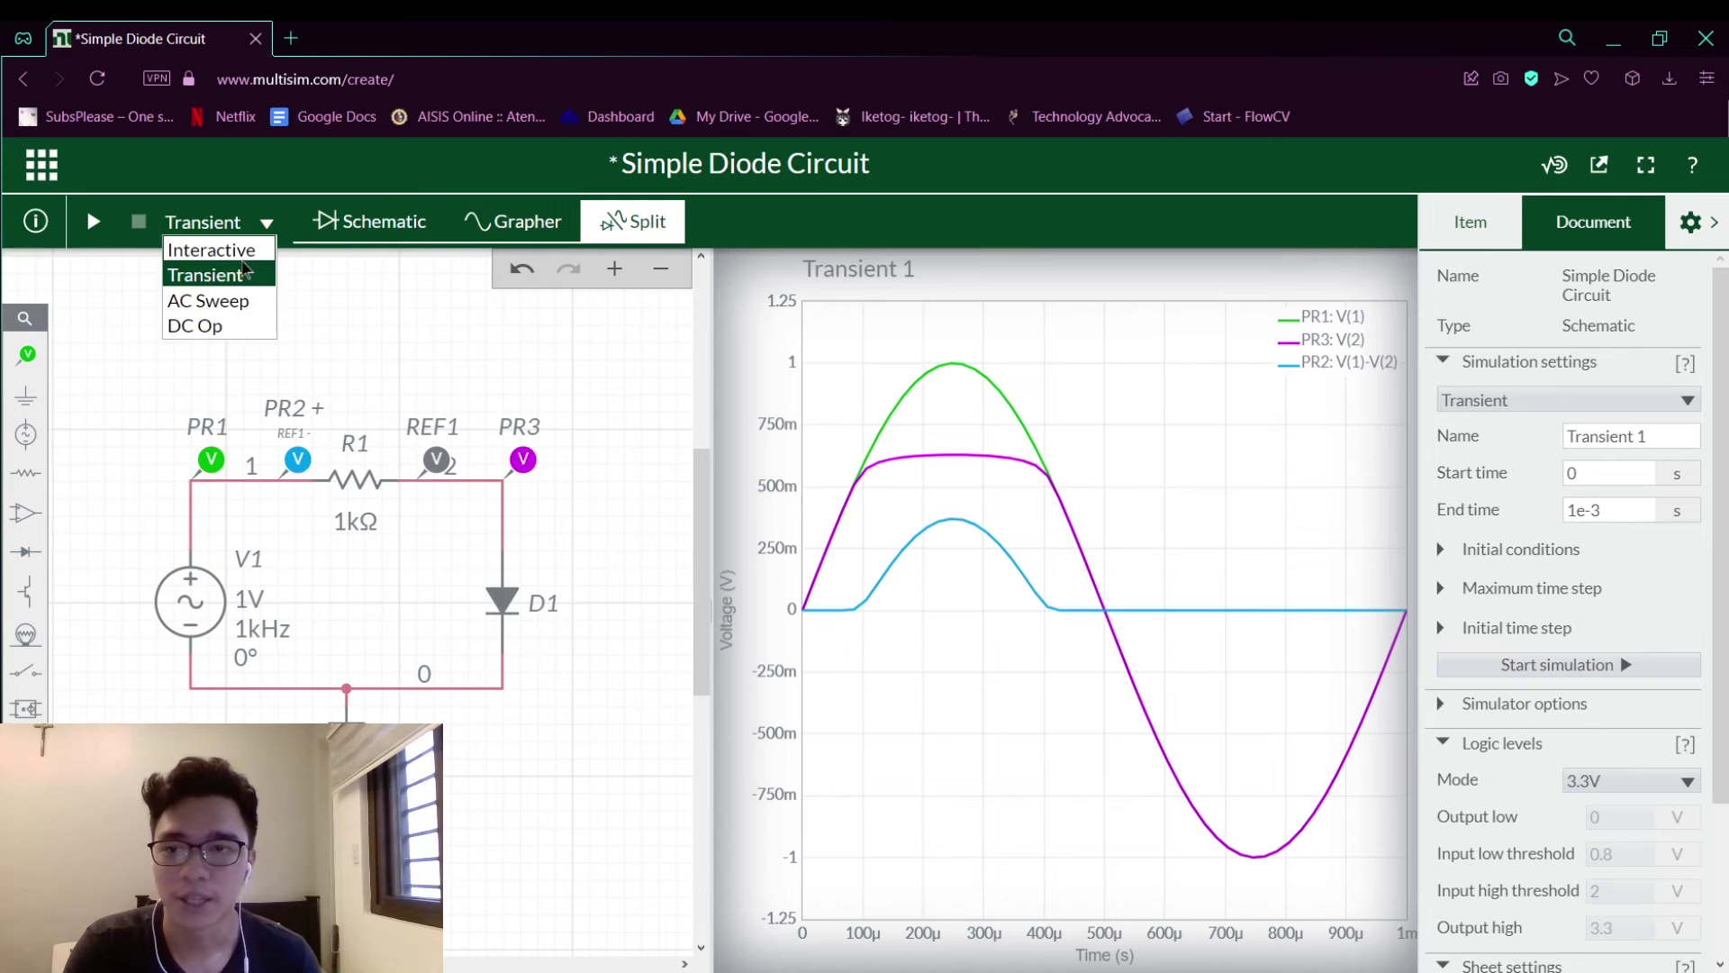
click(216, 251)
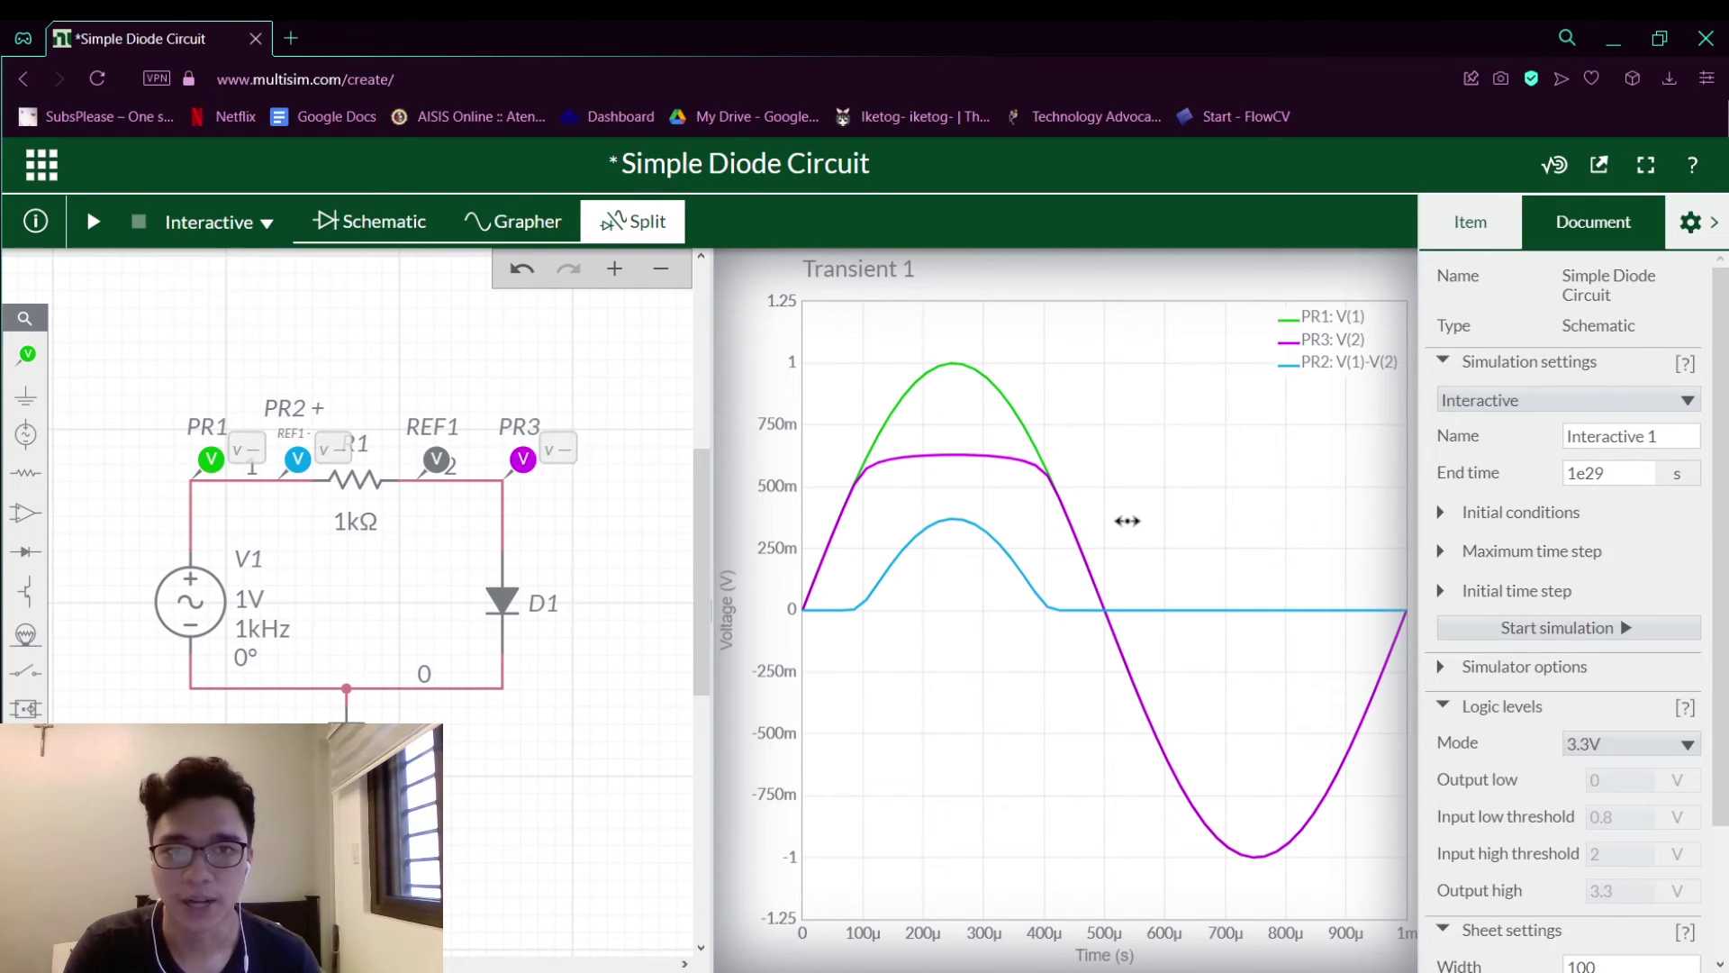
click(88, 222)
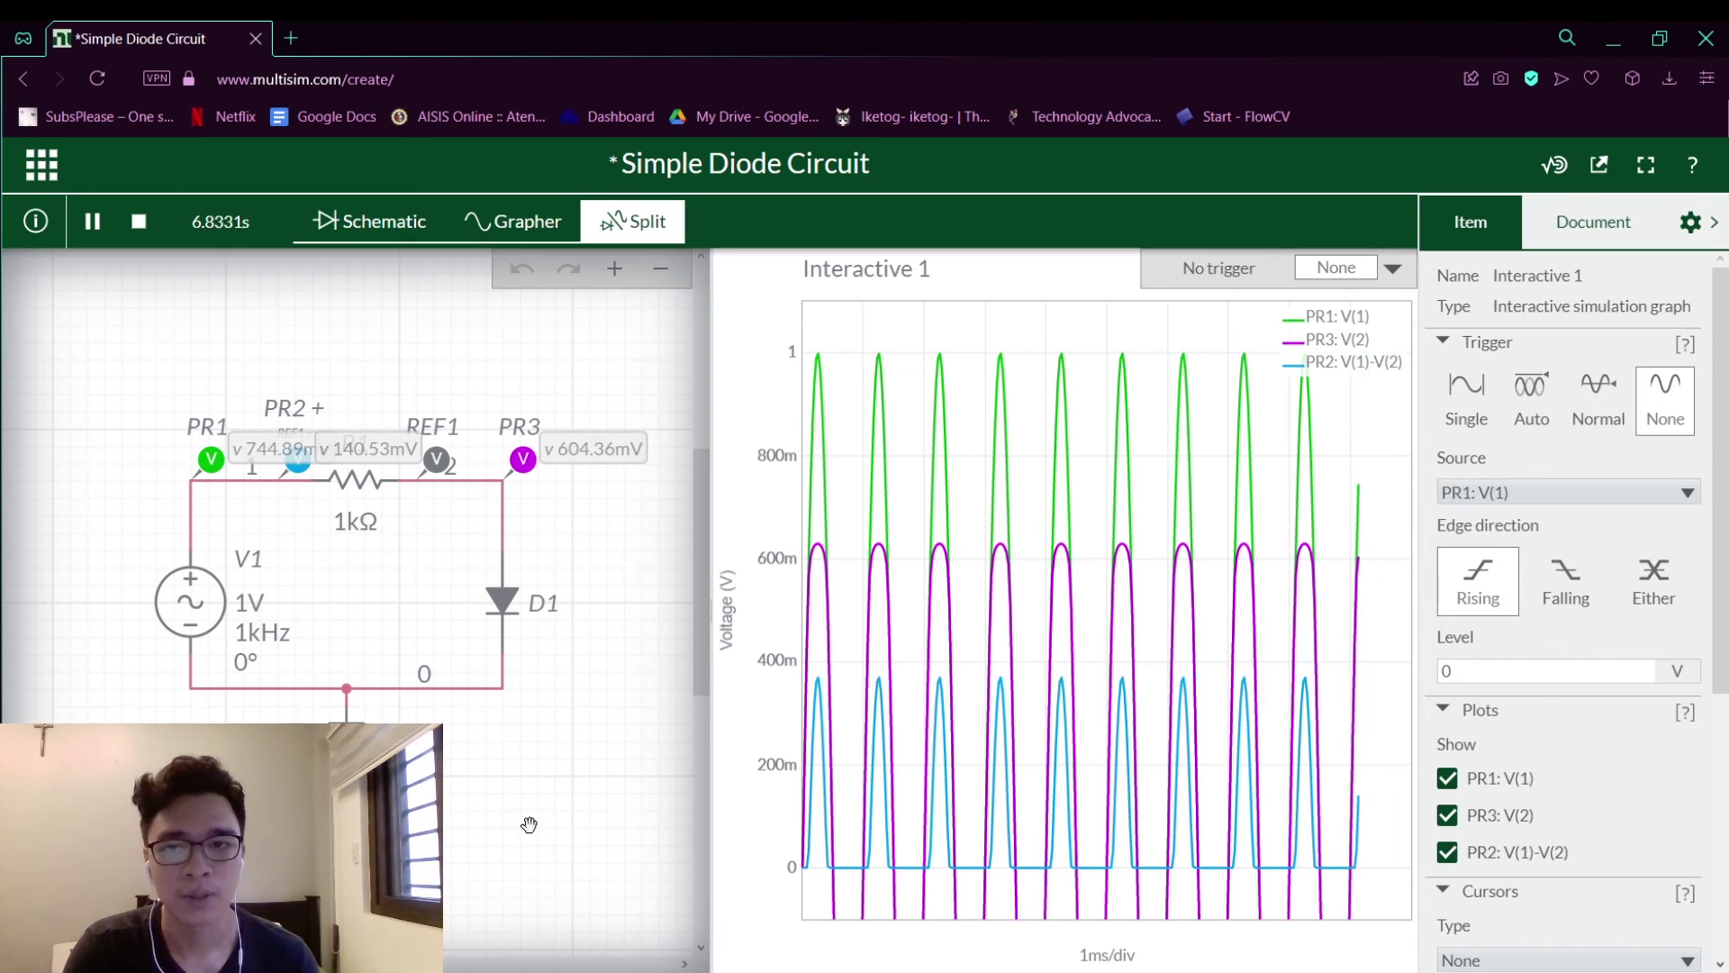
Stop the running interactive simulation with the circuit and its probe waveforms in view
click(537, 787)
drag(537, 787, 533, 771)
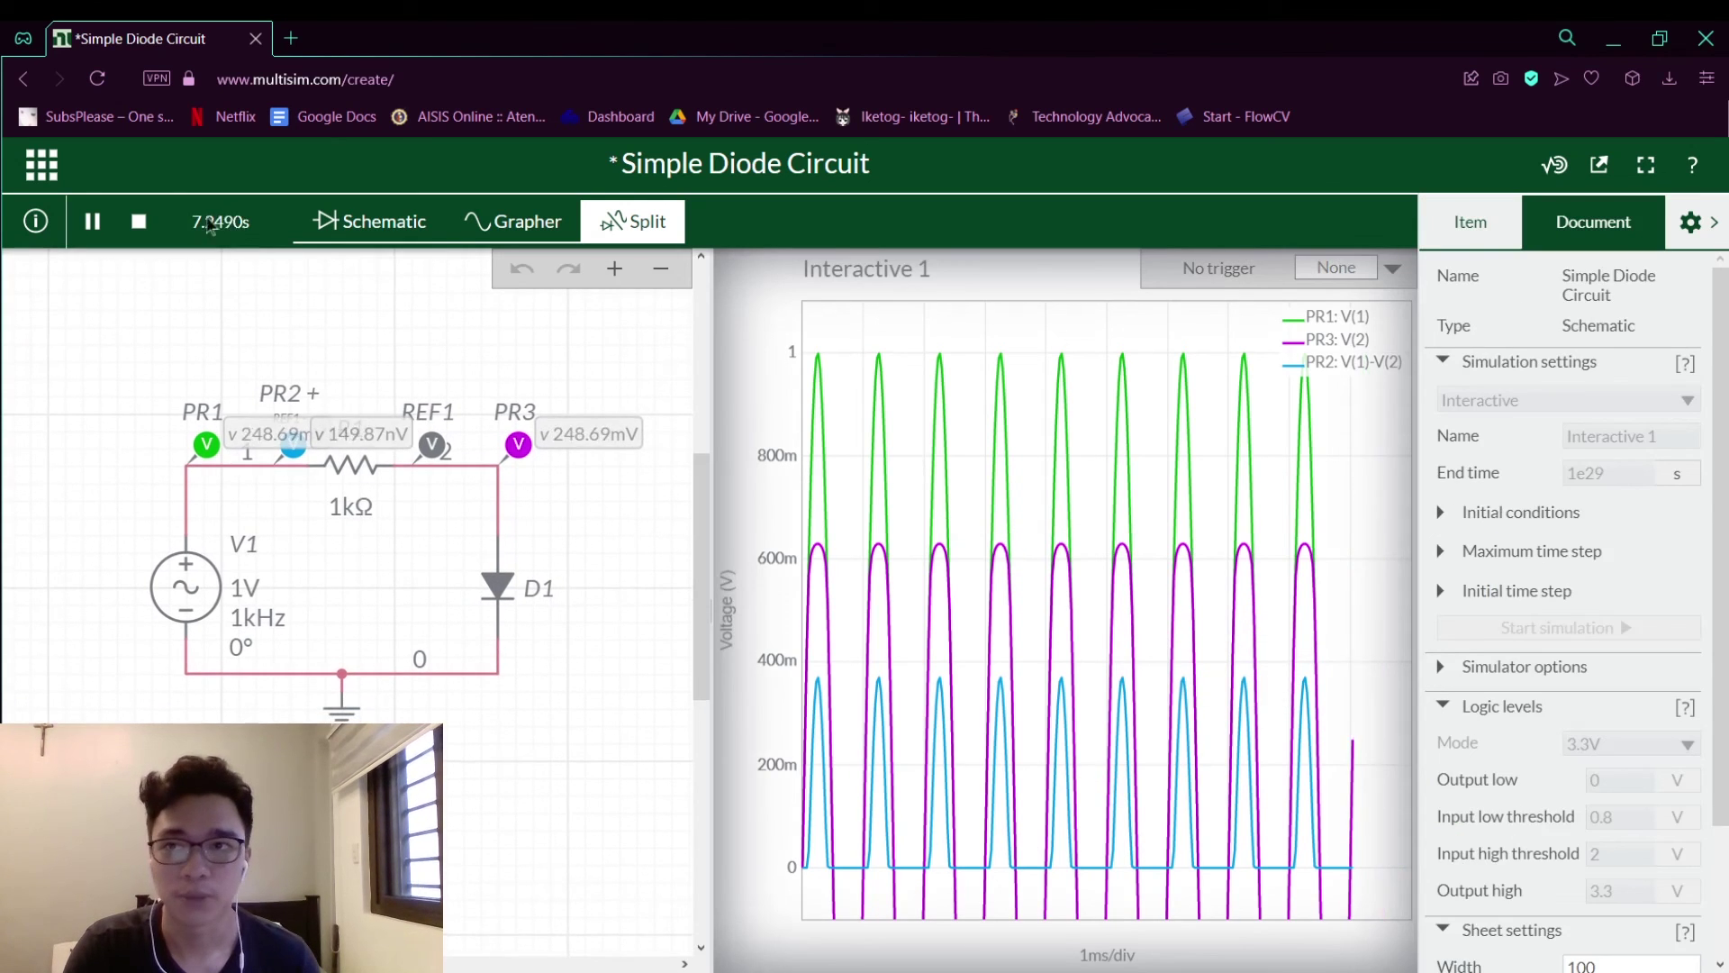
click(140, 222)
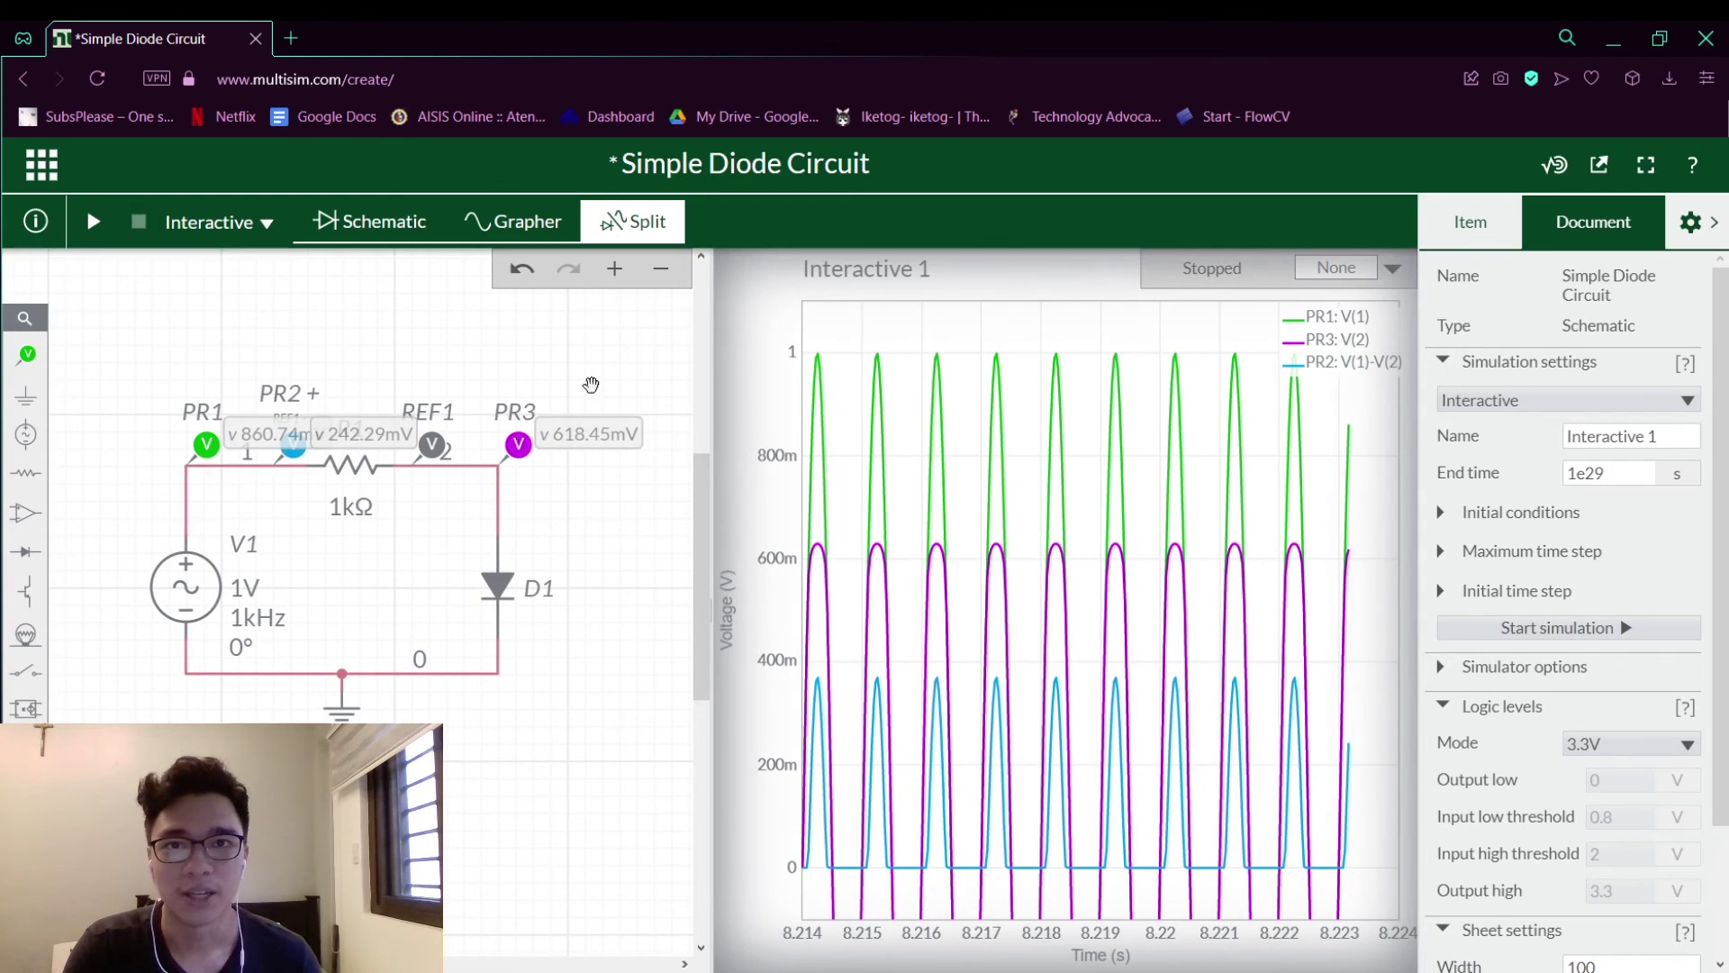
drag(628, 345, 645, 326)
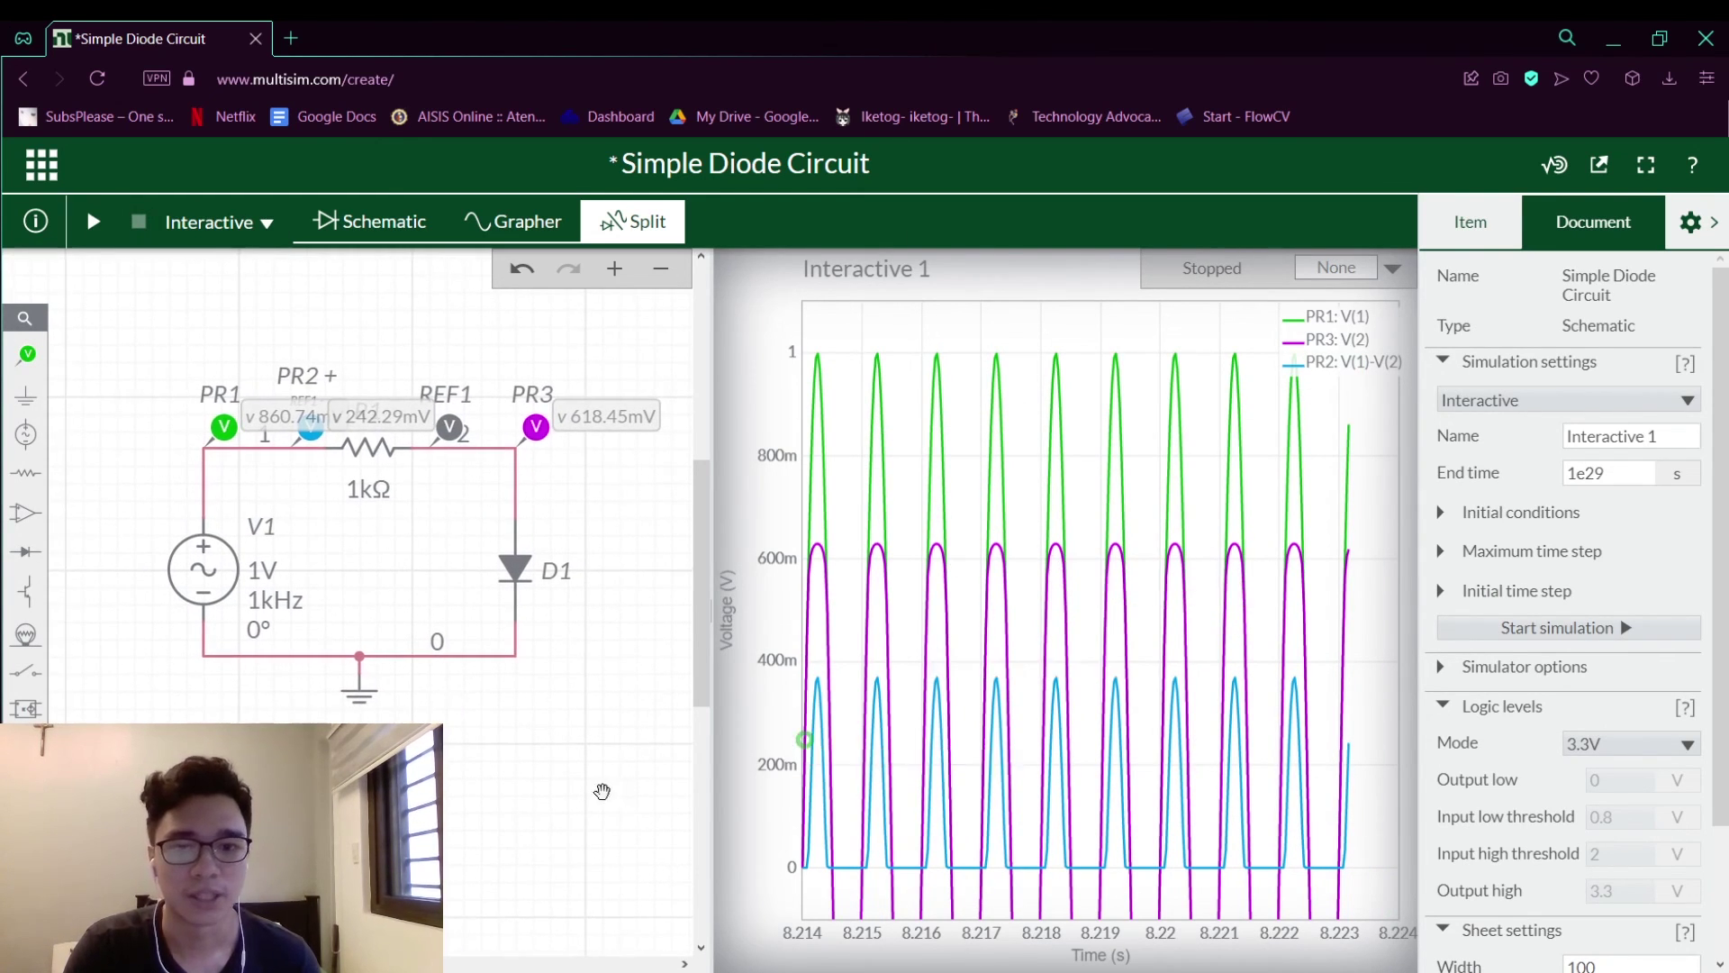
drag(470, 427, 484, 451)
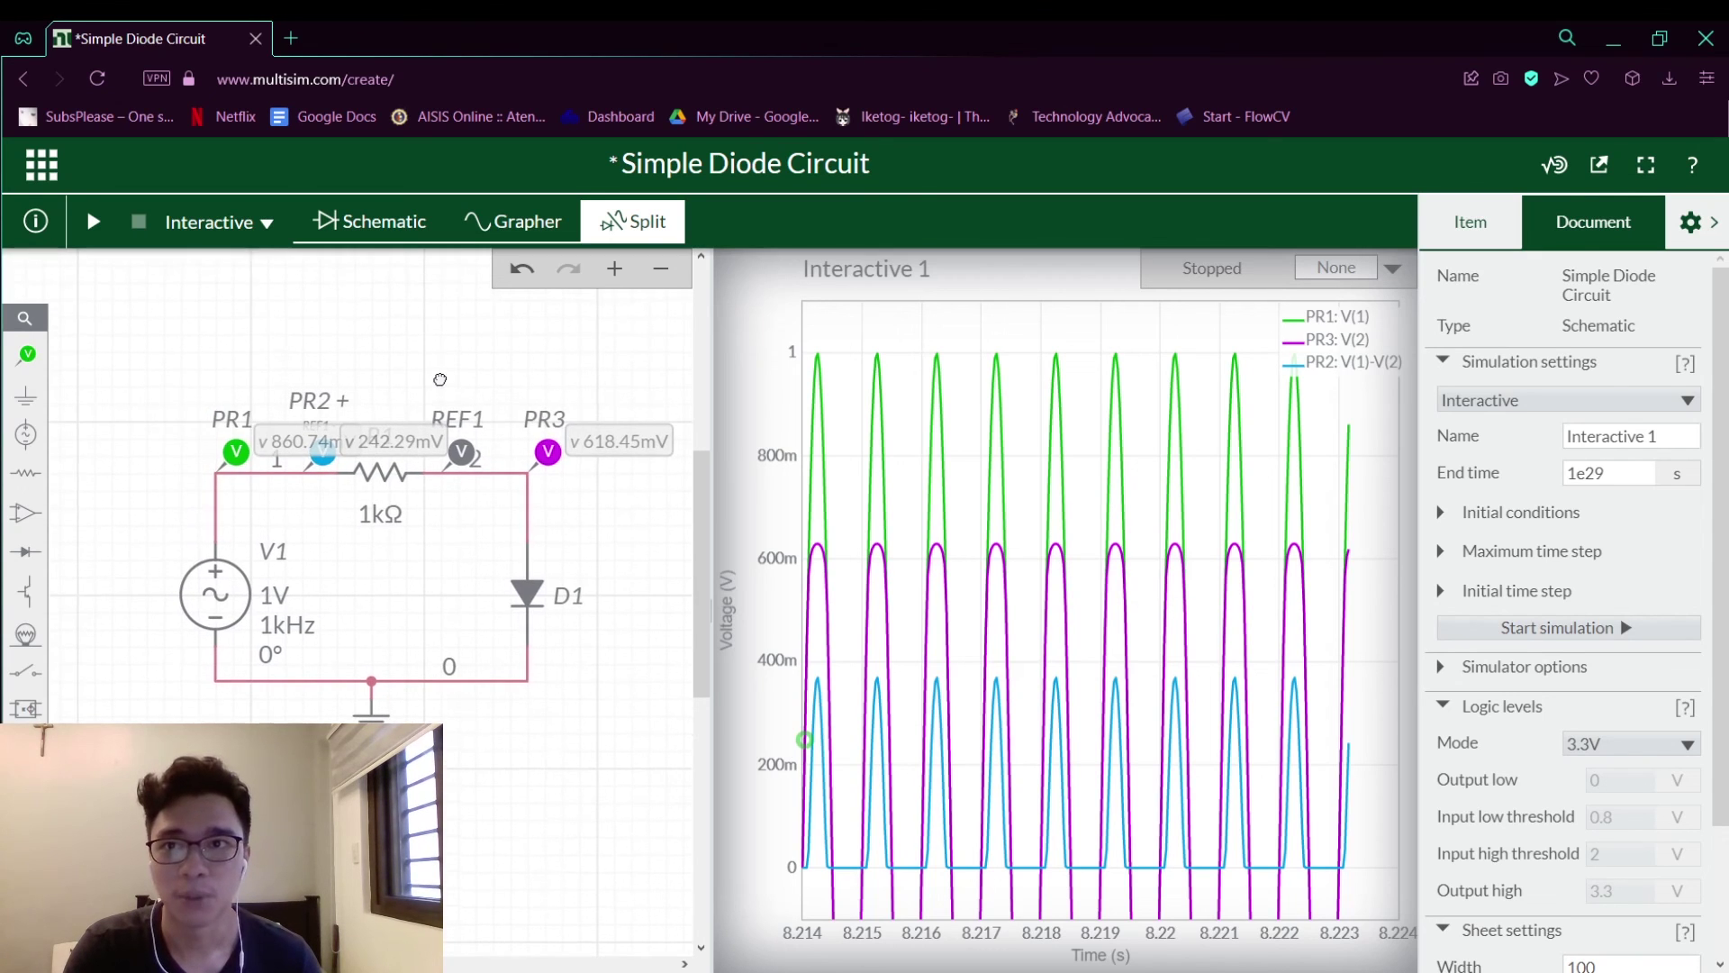